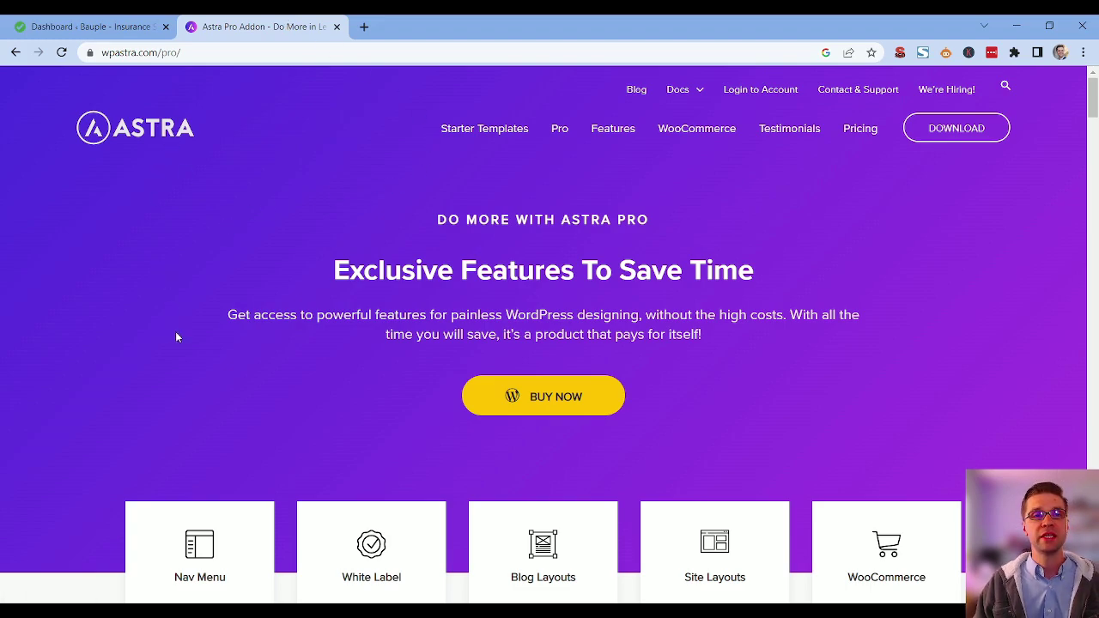
Open Astra's Starter Templates library and scroll through the ready-to-import website template grid.
scroll(176, 337, "down", 3)
scroll(143, 348, "up", 3)
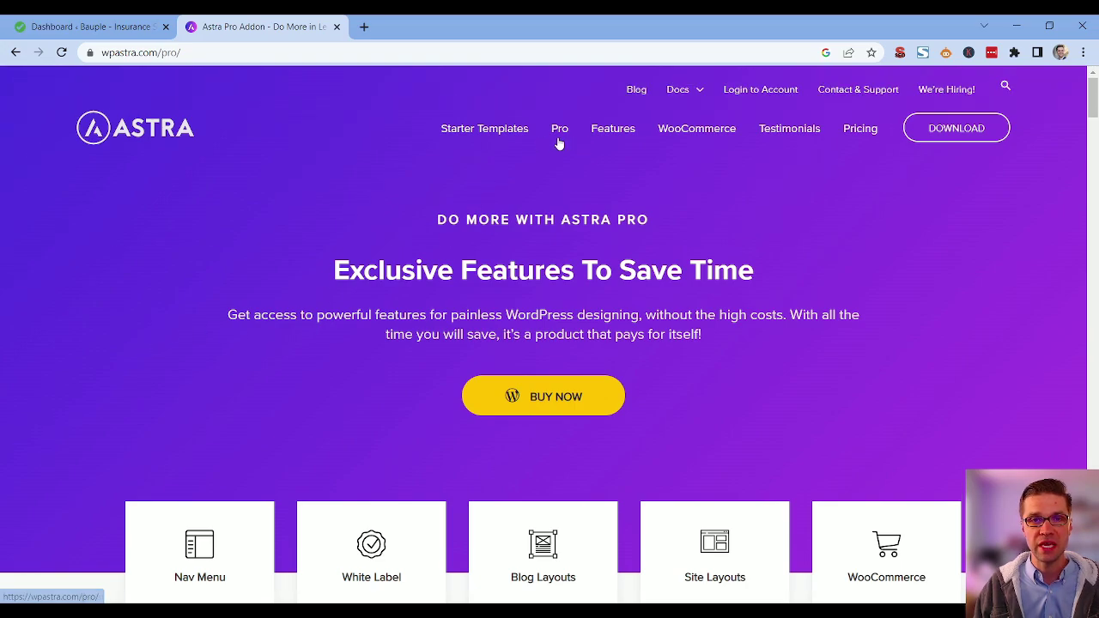
left_click(509, 135)
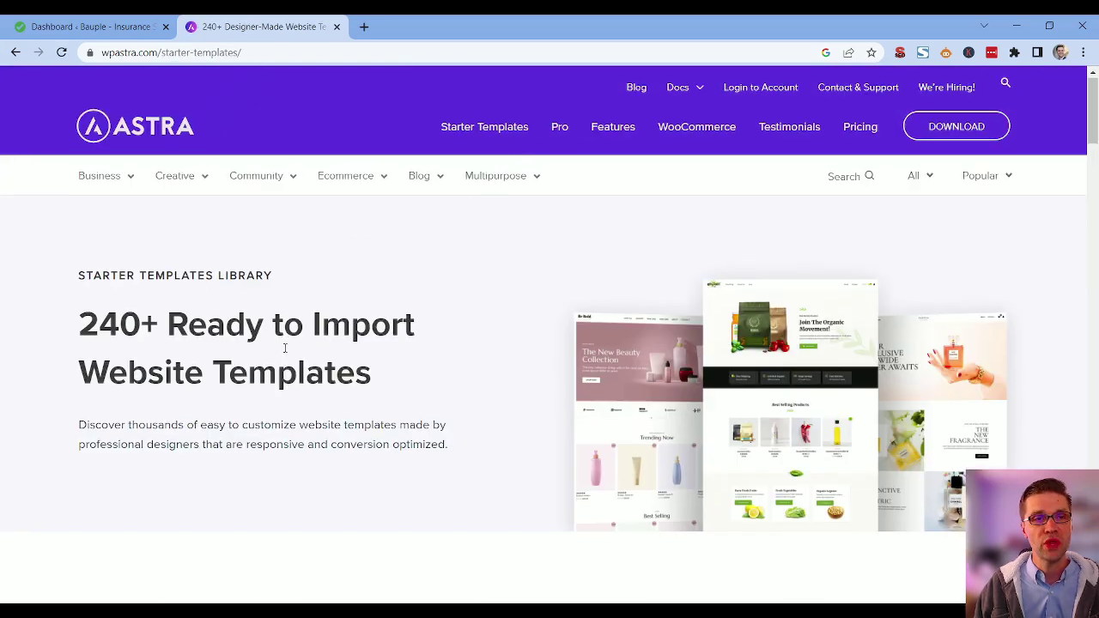
scroll(285, 347, "down", 6)
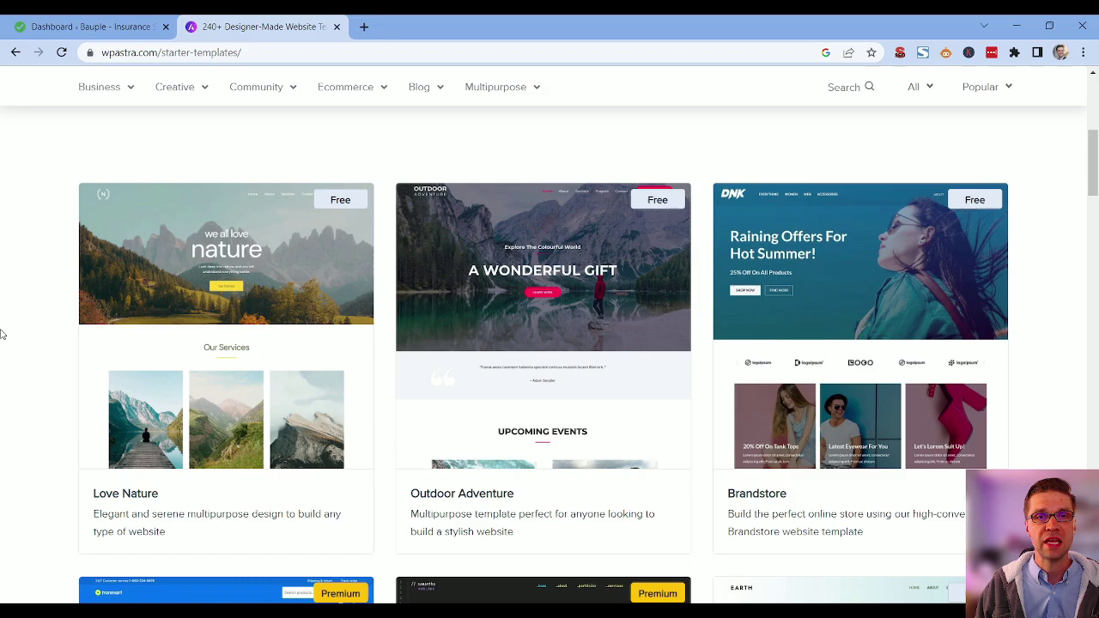
scroll(69, 275, "up", 6)
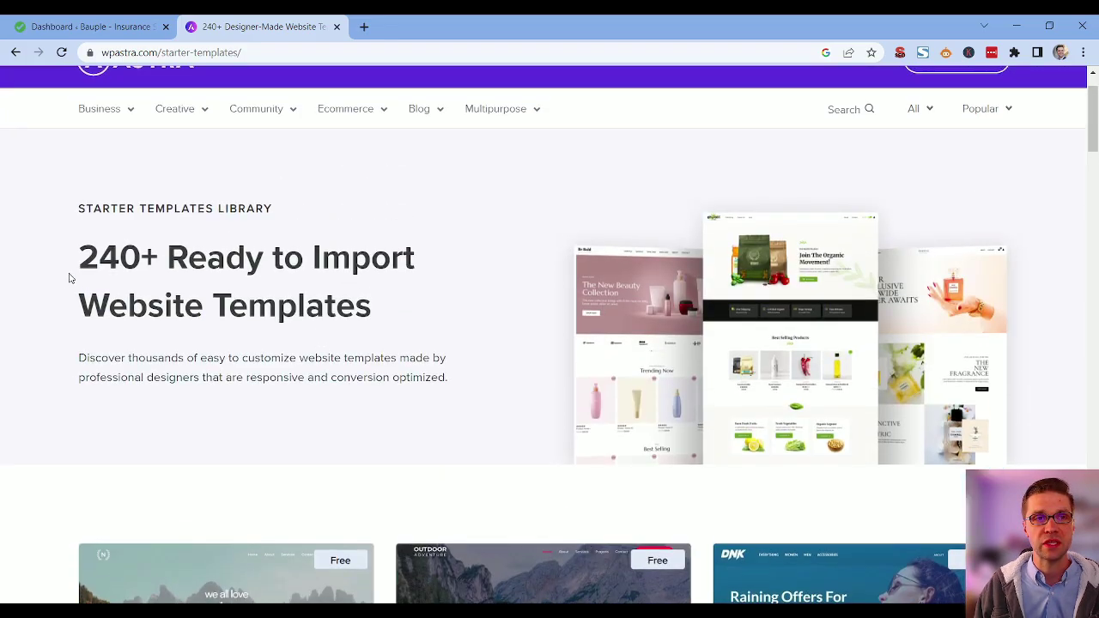
Return to the WordPress dashboard and view the Astra dashboard's welcome page, quick settings and Pro modules.
left_click(77, 26)
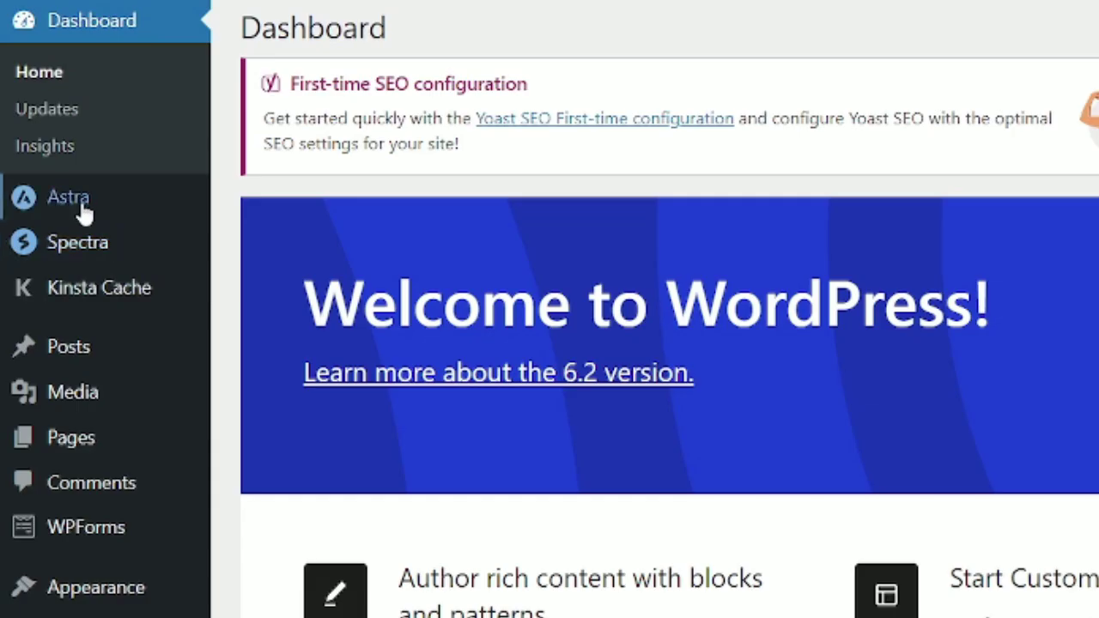
mouse_move(57, 208)
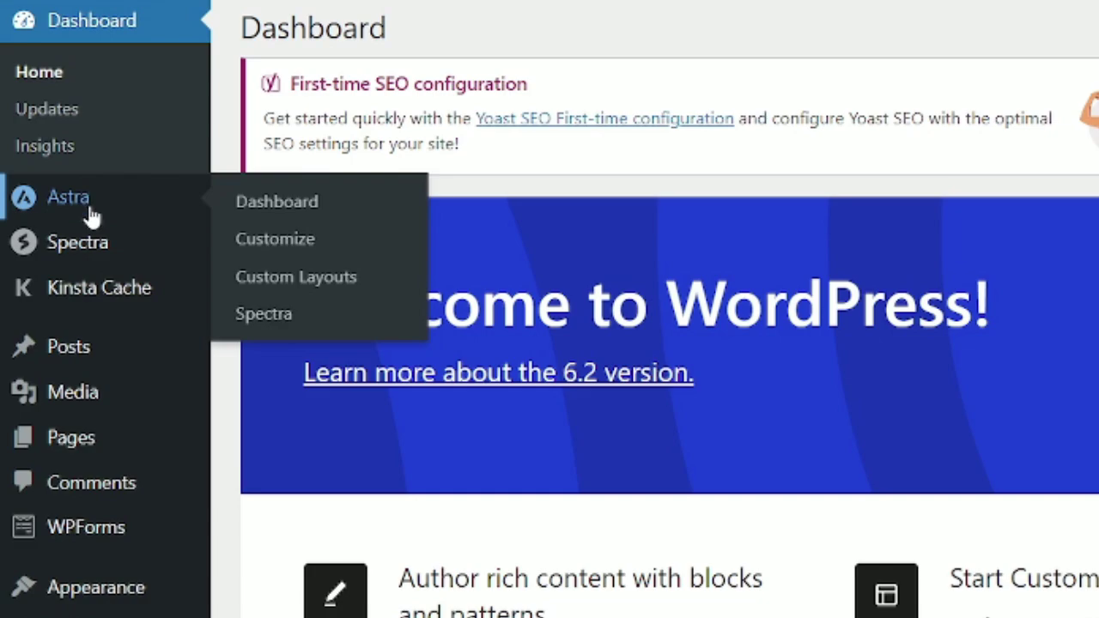
mouse_move(93, 209)
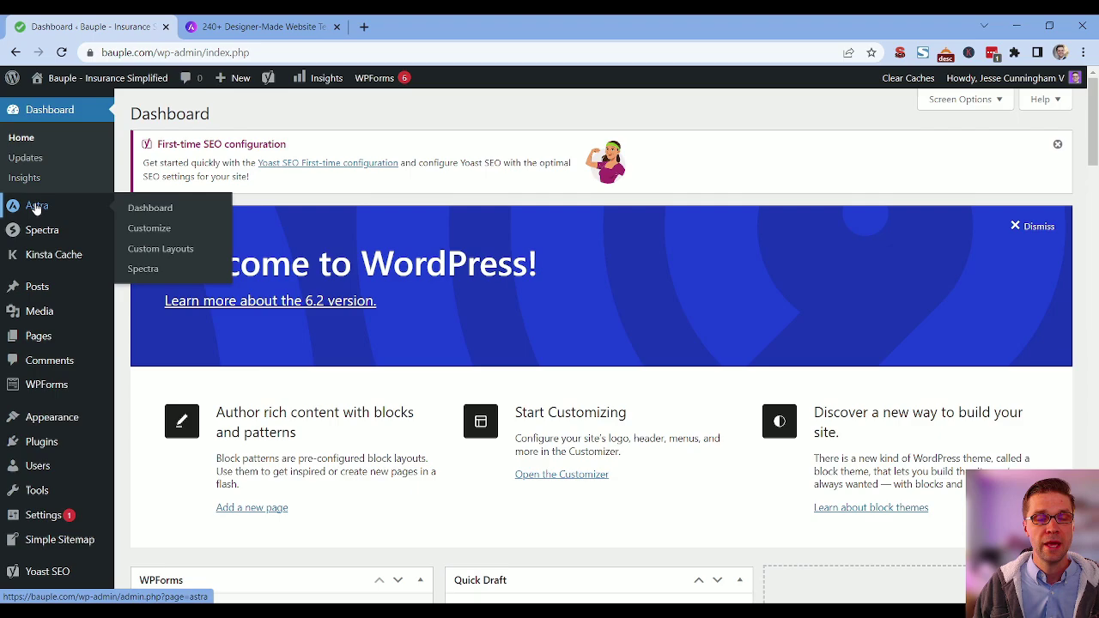
left_click(38, 211)
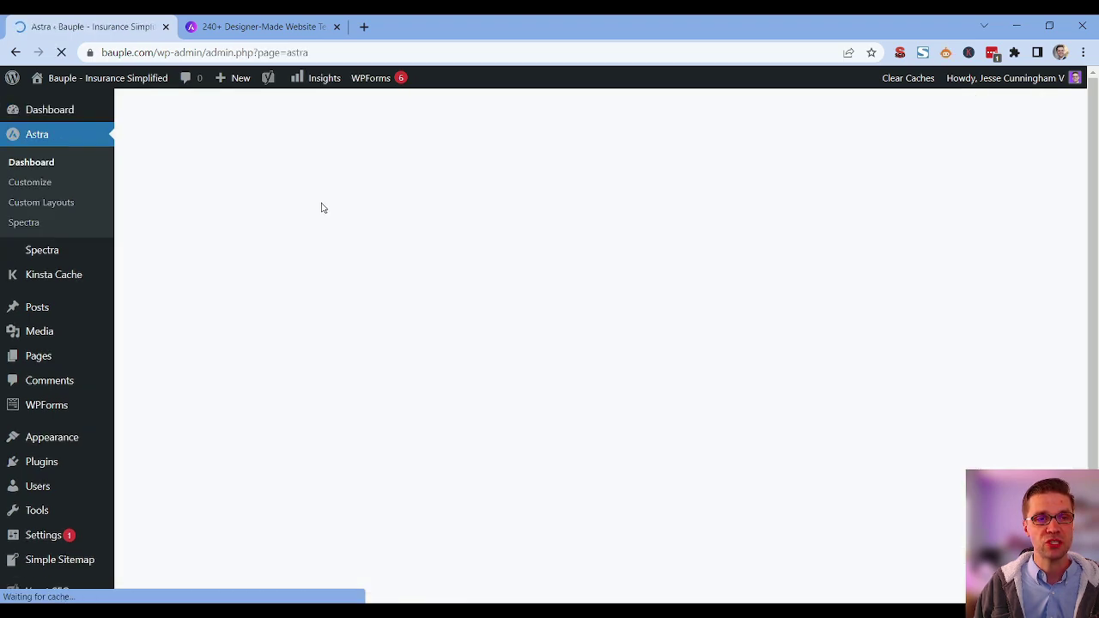
scroll(555, 273, "down", 3)
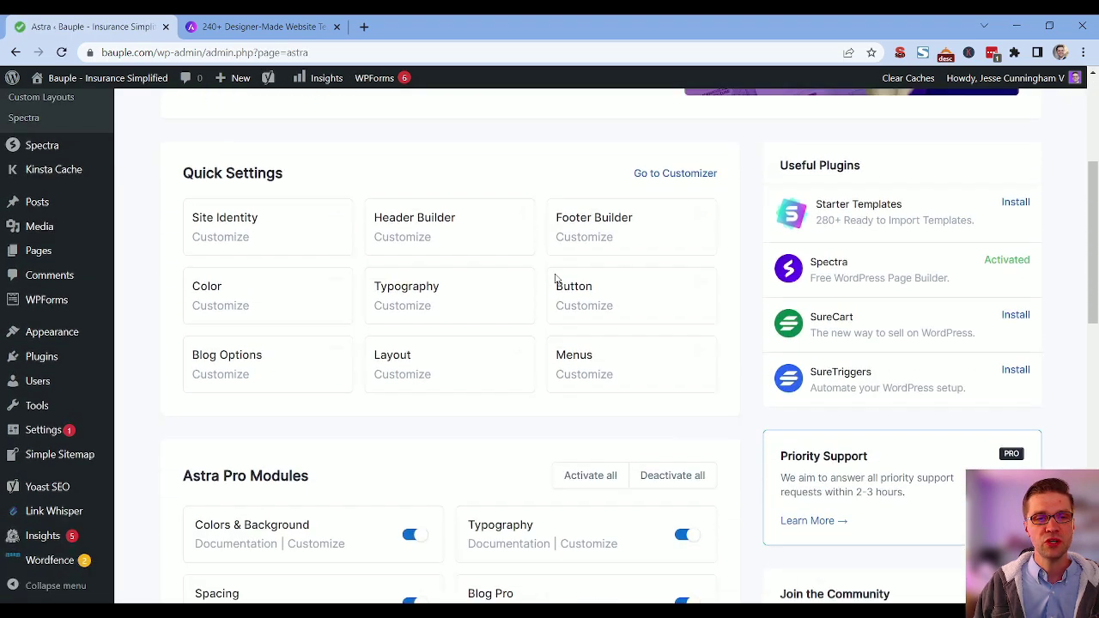
scroll(558, 358, "up", 3)
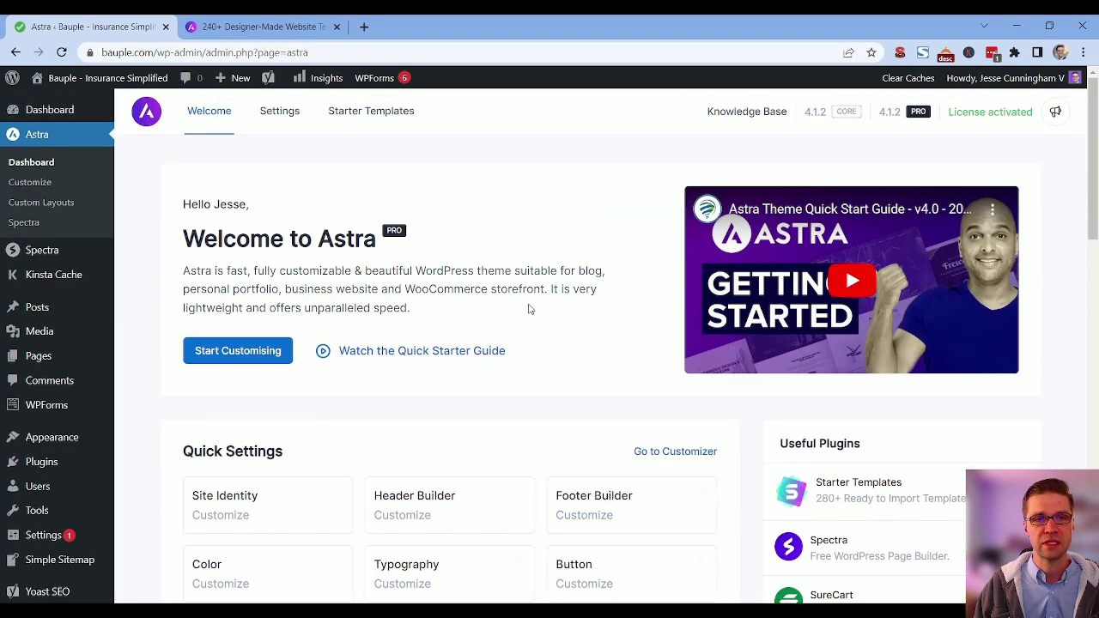
Open the Astra Customizer and look through its Global and Header Builder panels with the homepage preview.
left_click(43, 186)
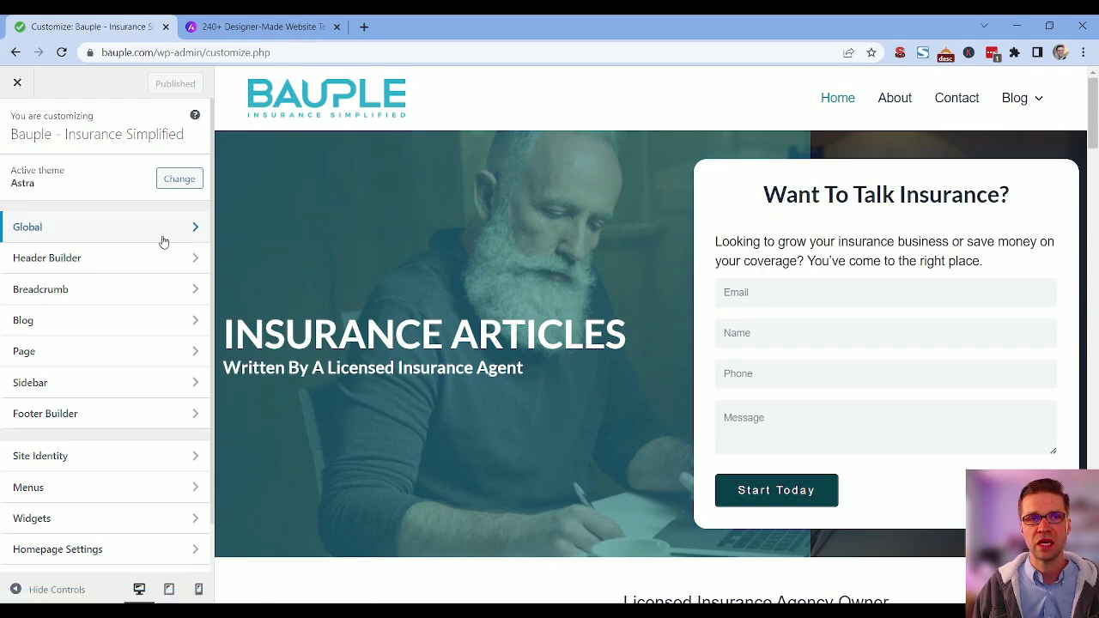
left_click(150, 238)
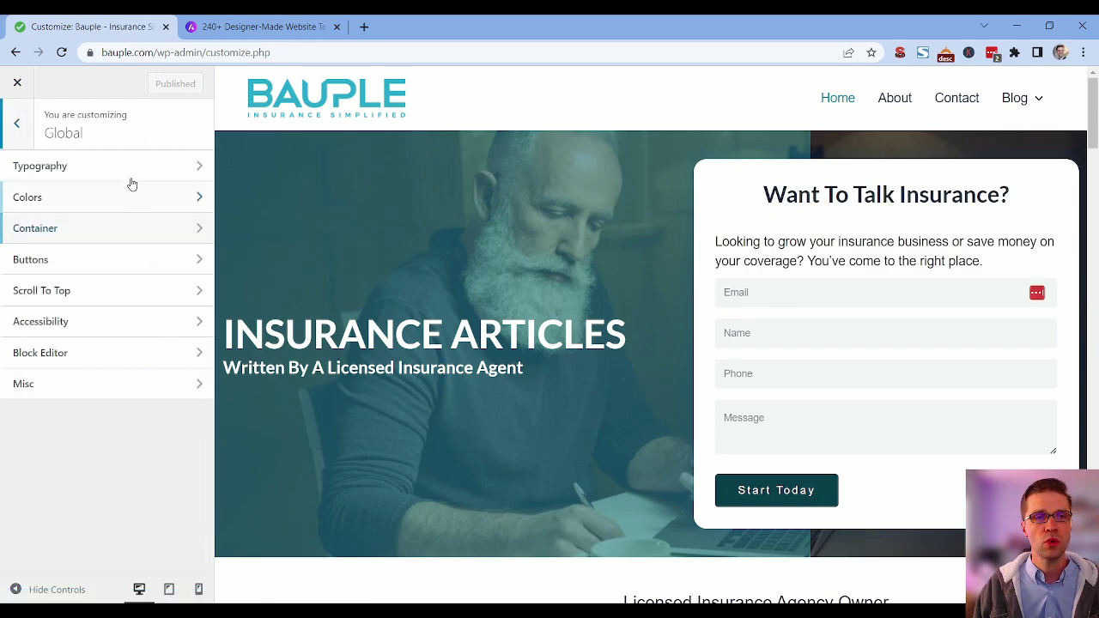
left_click(15, 126)
left_click(110, 255)
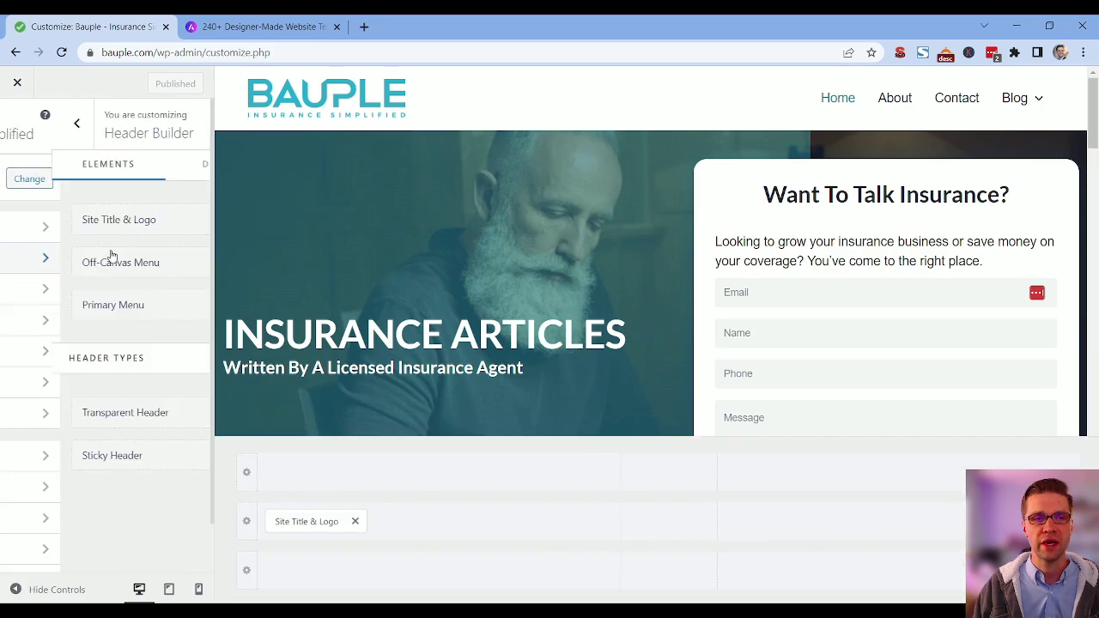
left_click(16, 125)
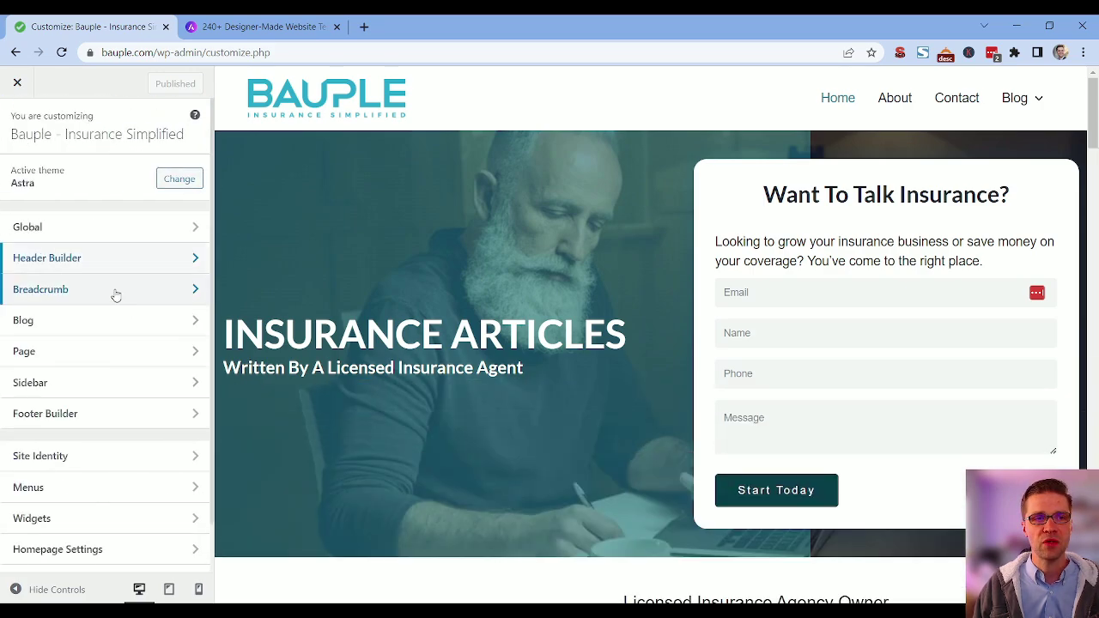
scroll(348, 355, "down", 4)
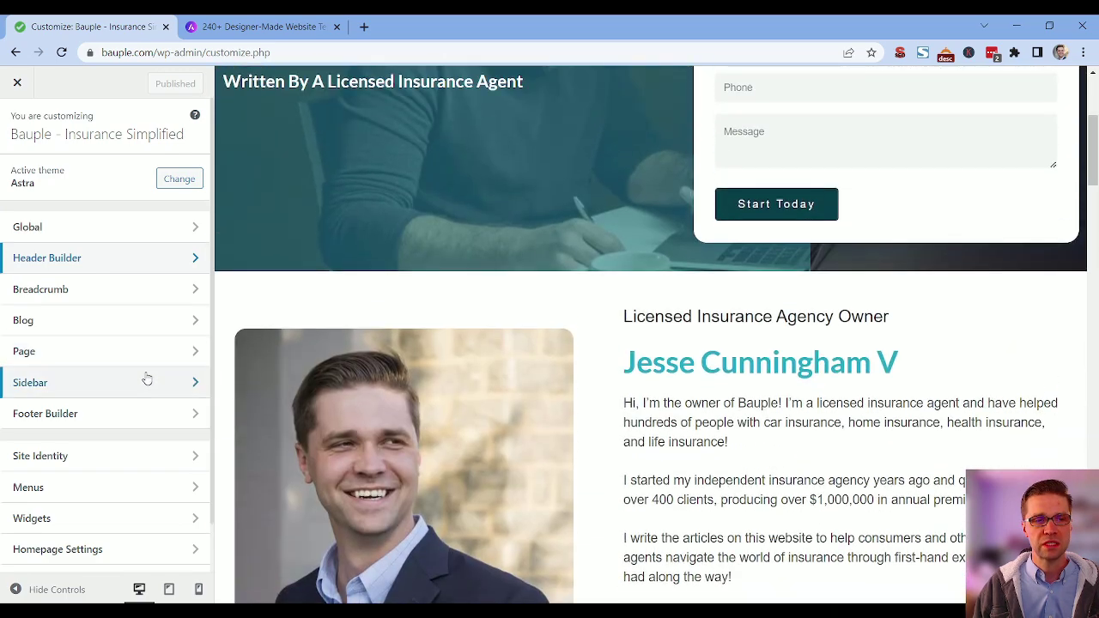
Close the Customizer and review the 13 published Astra Custom Layouts with their placements and toggles.
left_click(17, 81)
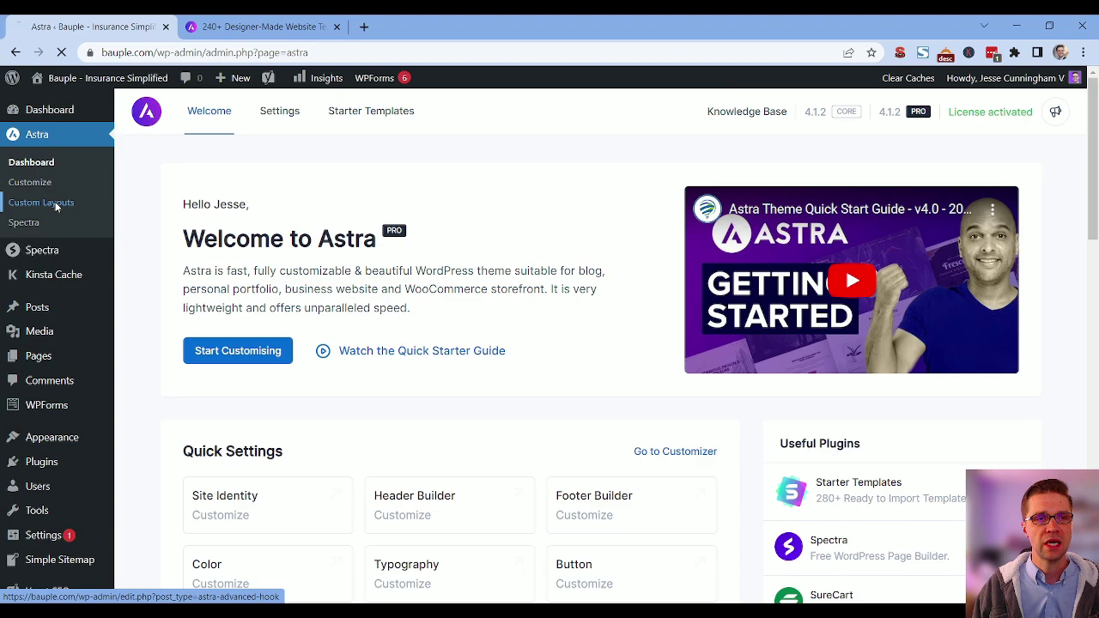
left_click(55, 202)
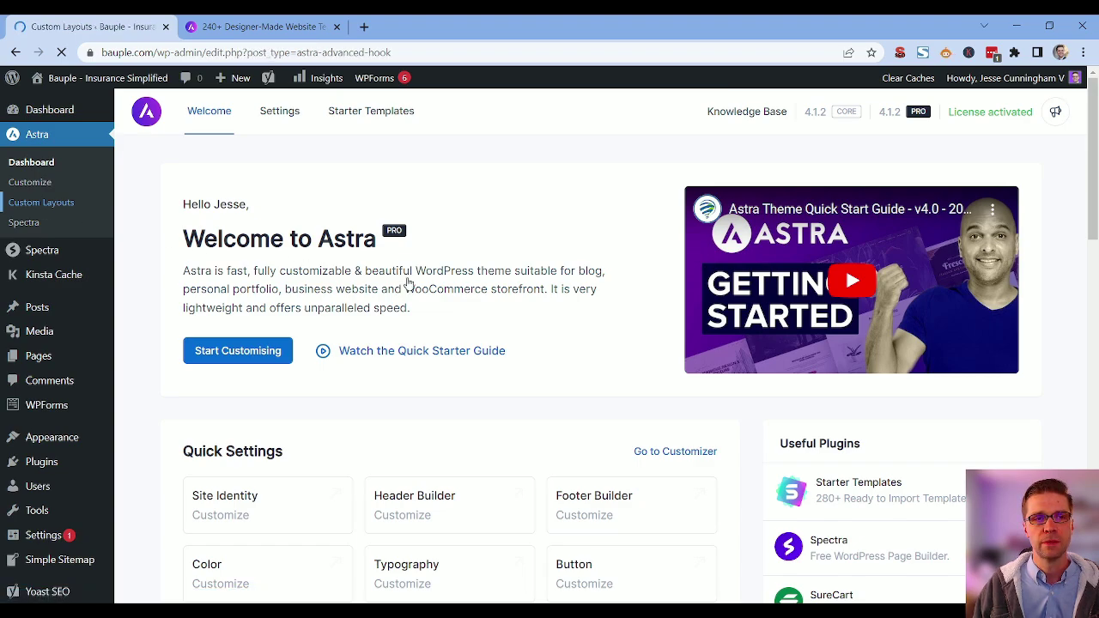
scroll(405, 317, "down", 4)
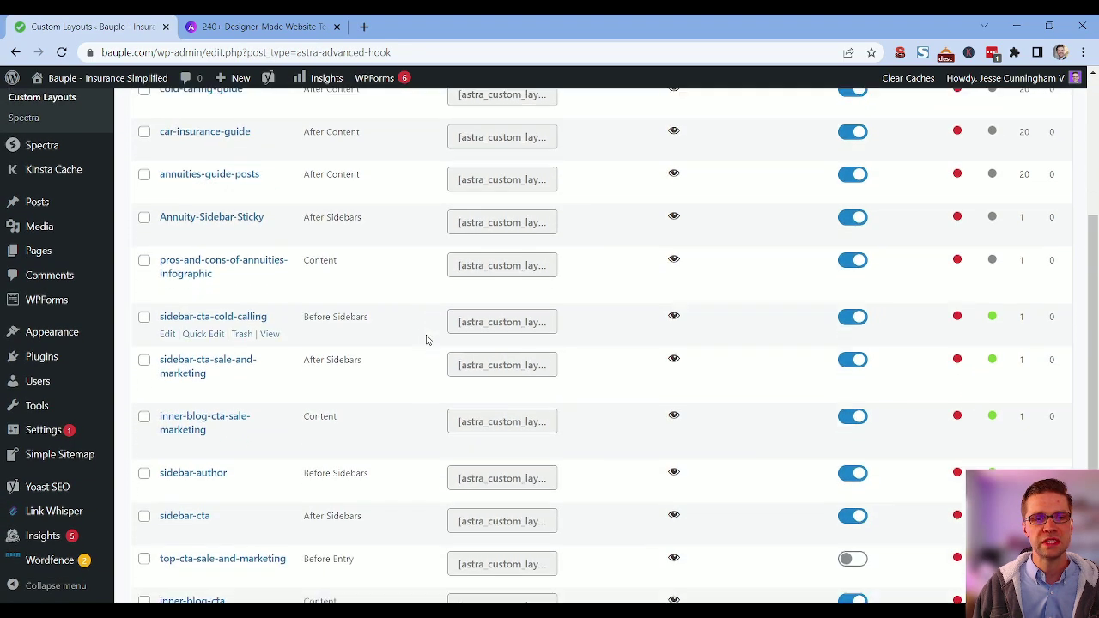
scroll(427, 343, "up", 4)
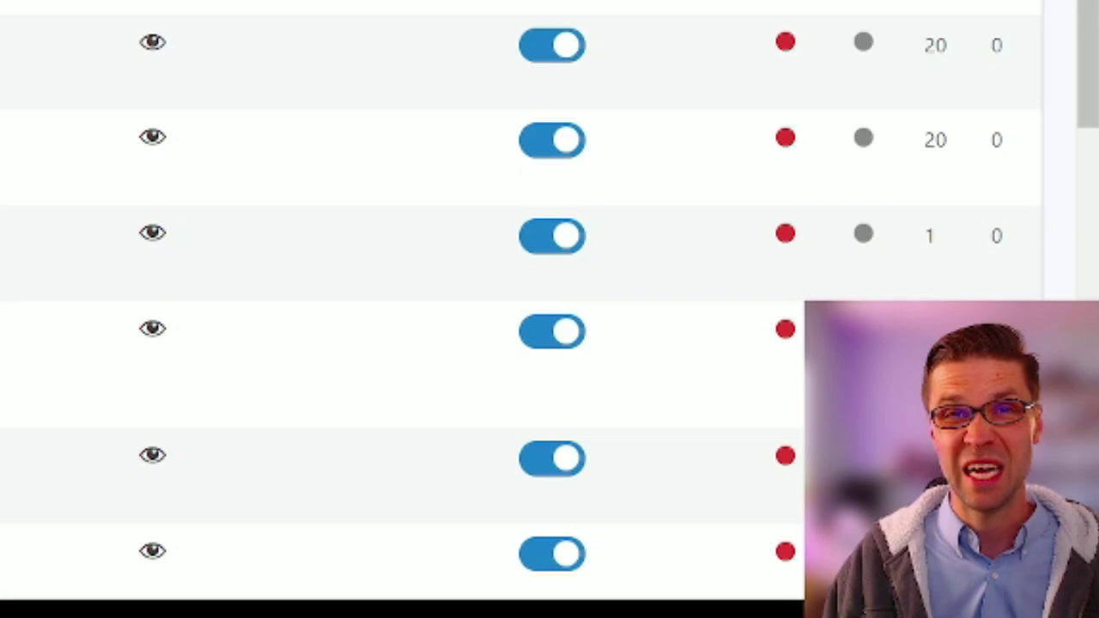
scroll(549, 309, "down", 5)
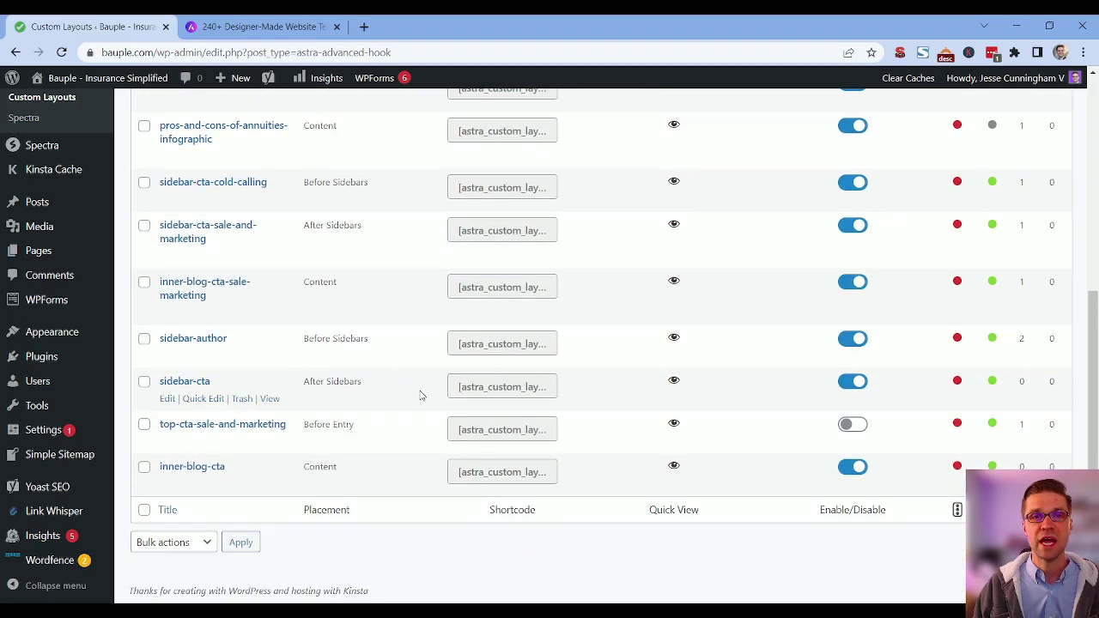
scroll(421, 395, "up", 5)
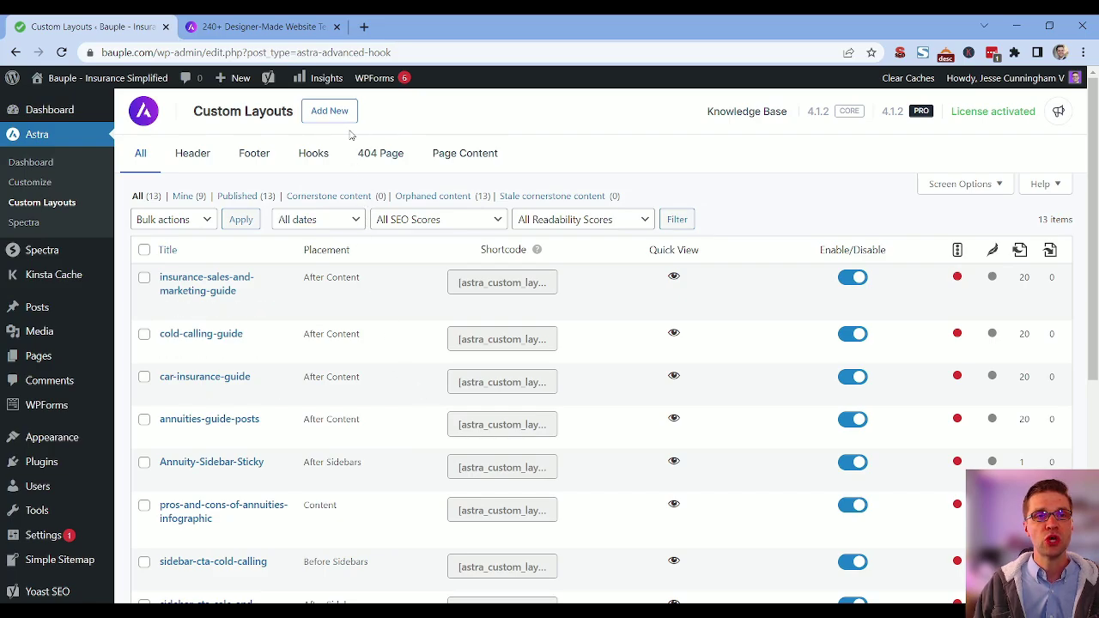
View the live Bauple homepage in a new tab, down to Insurance Articles and Read Our Blog.
left_click(378, 77)
scroll(494, 370, "down", 10)
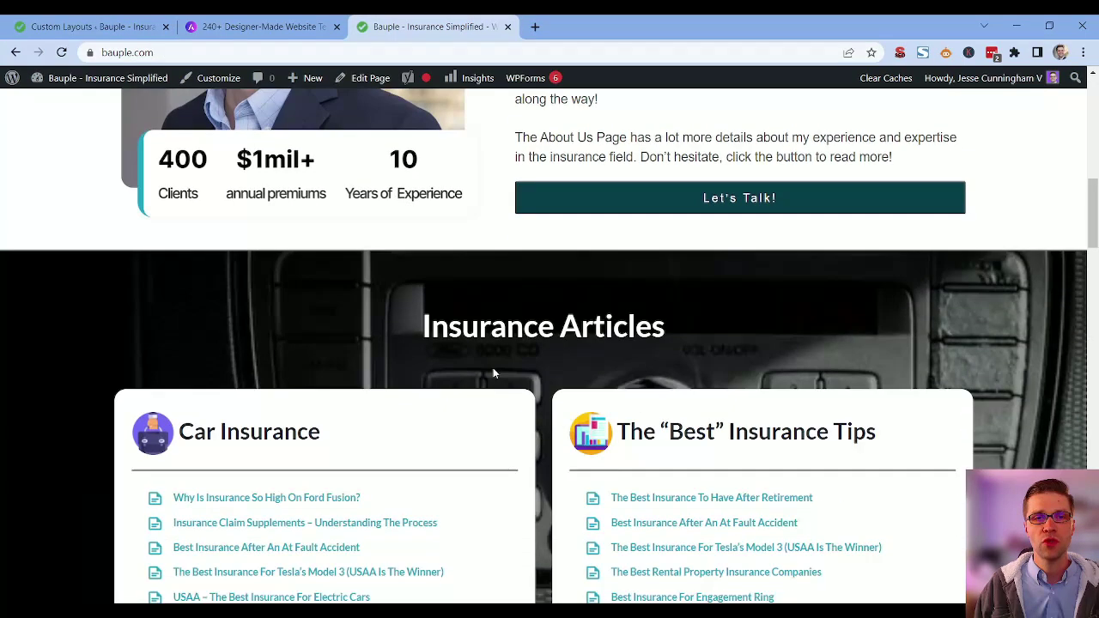
scroll(491, 369, "up", 12)
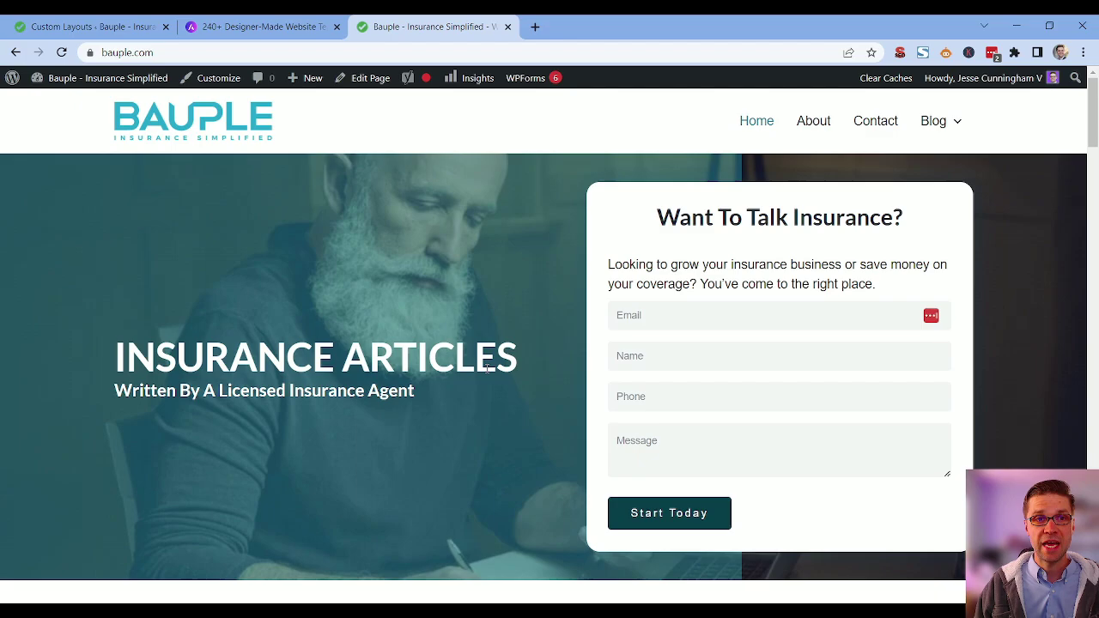
scroll(486, 369, "down", 5)
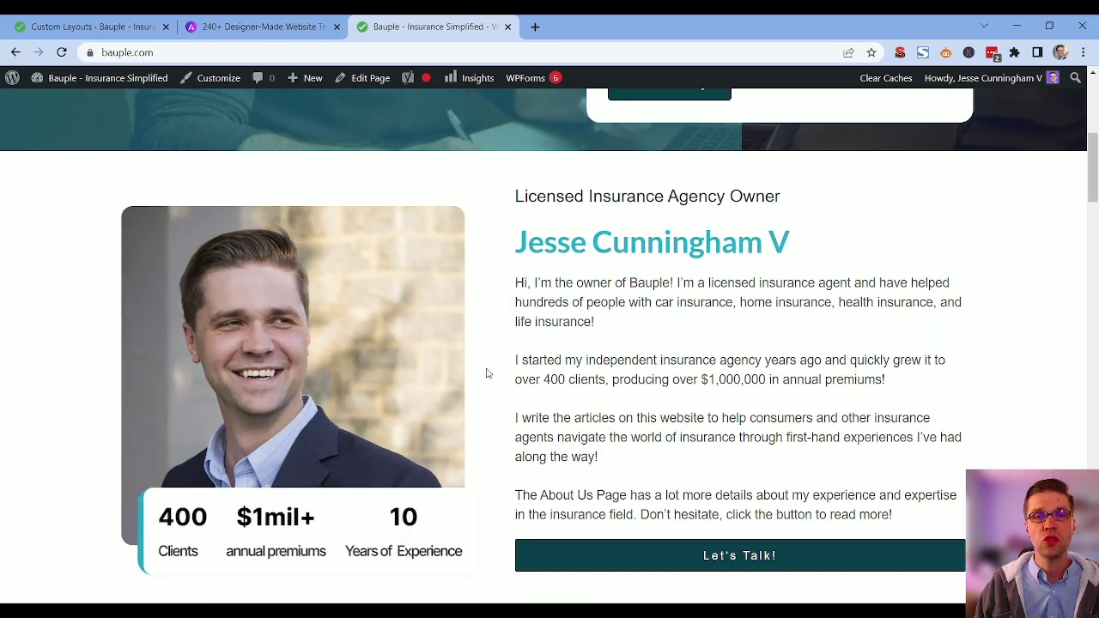
scroll(487, 371, "down", 4)
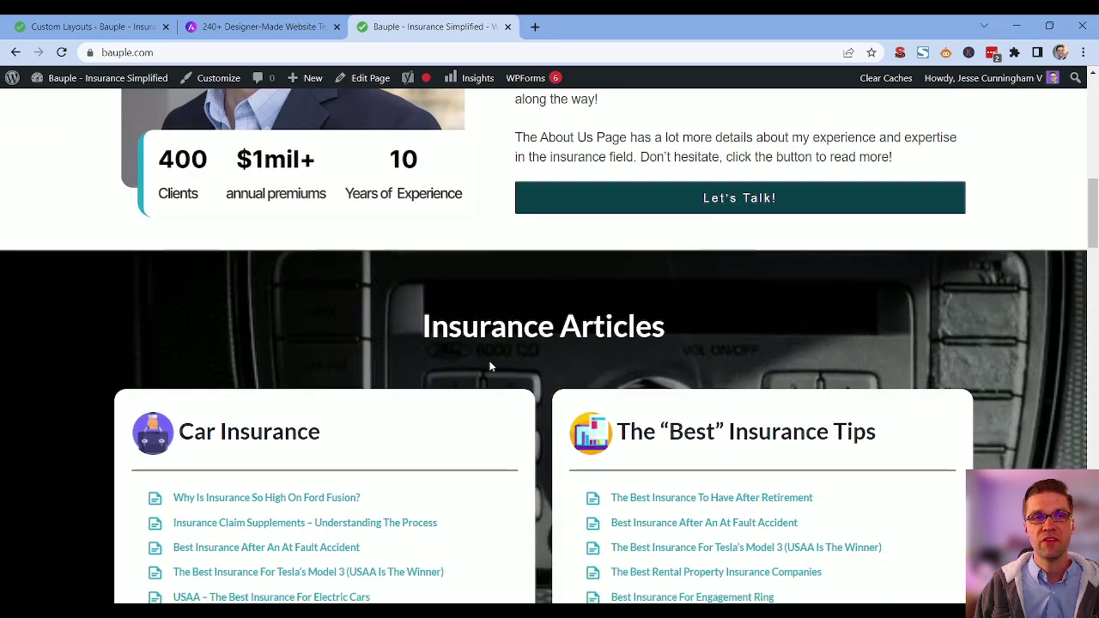
scroll(496, 343, "down", 3)
scroll(529, 344, "down", 1)
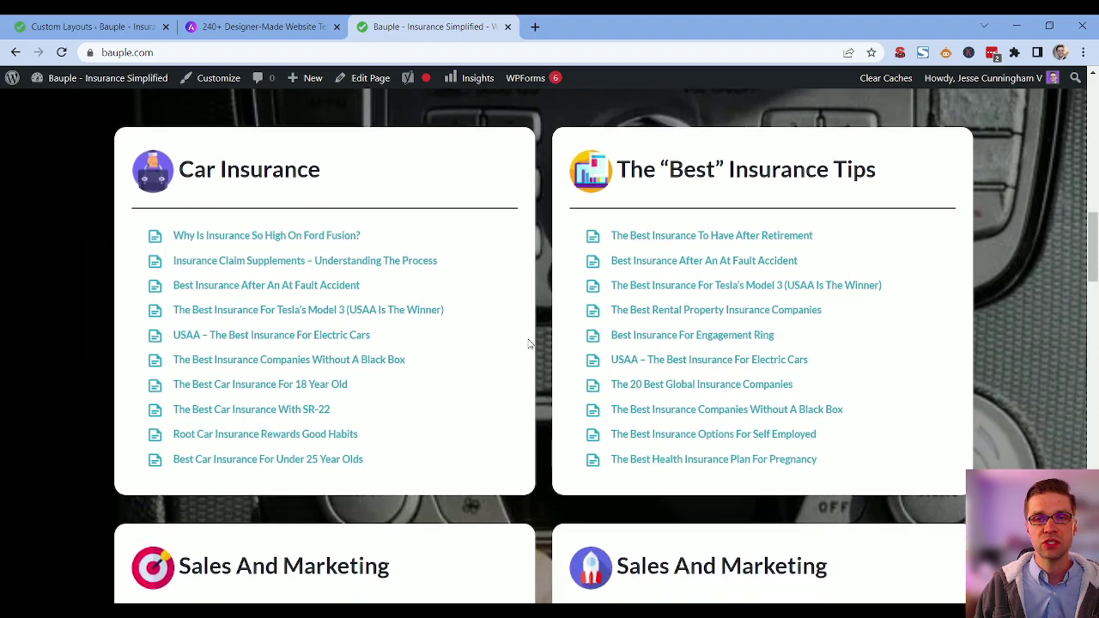
scroll(528, 343, "down", 10)
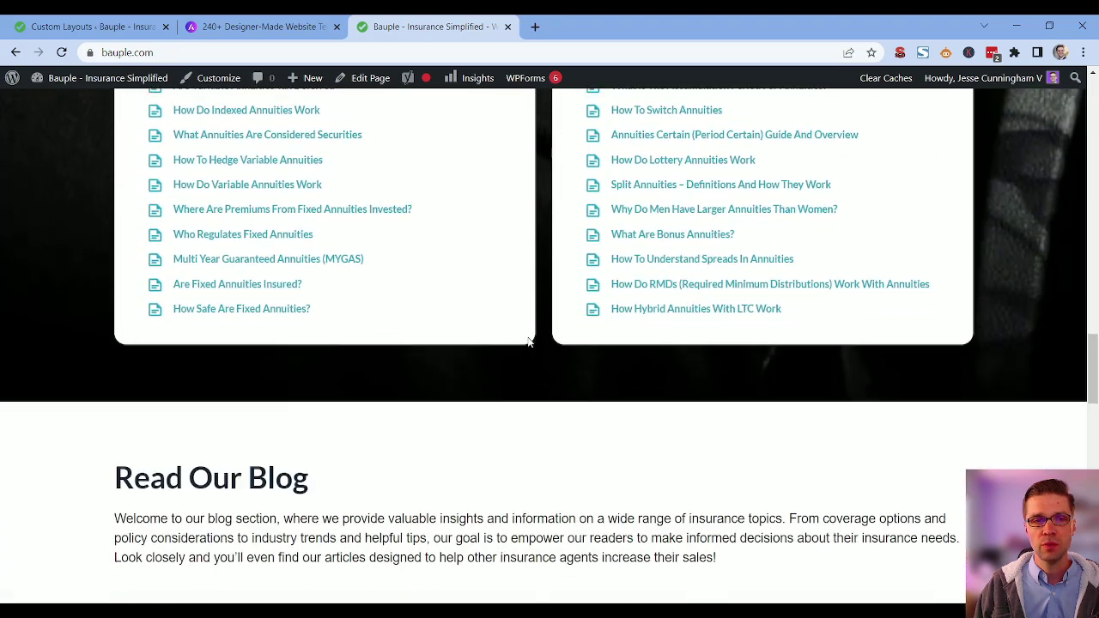
scroll(527, 337, "down", 5)
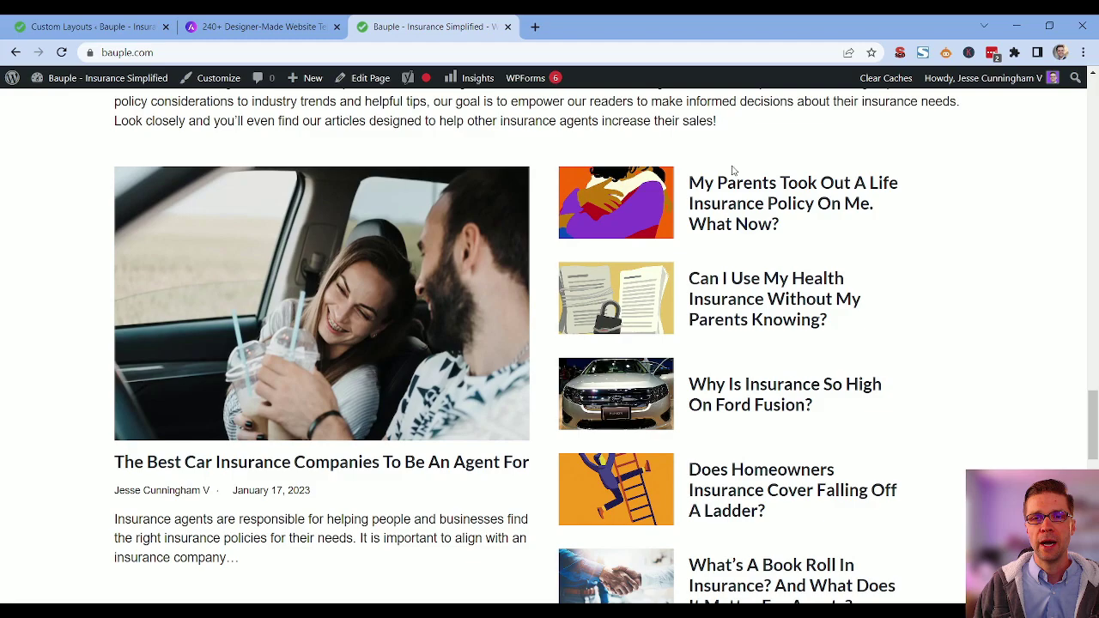
left_click(733, 213)
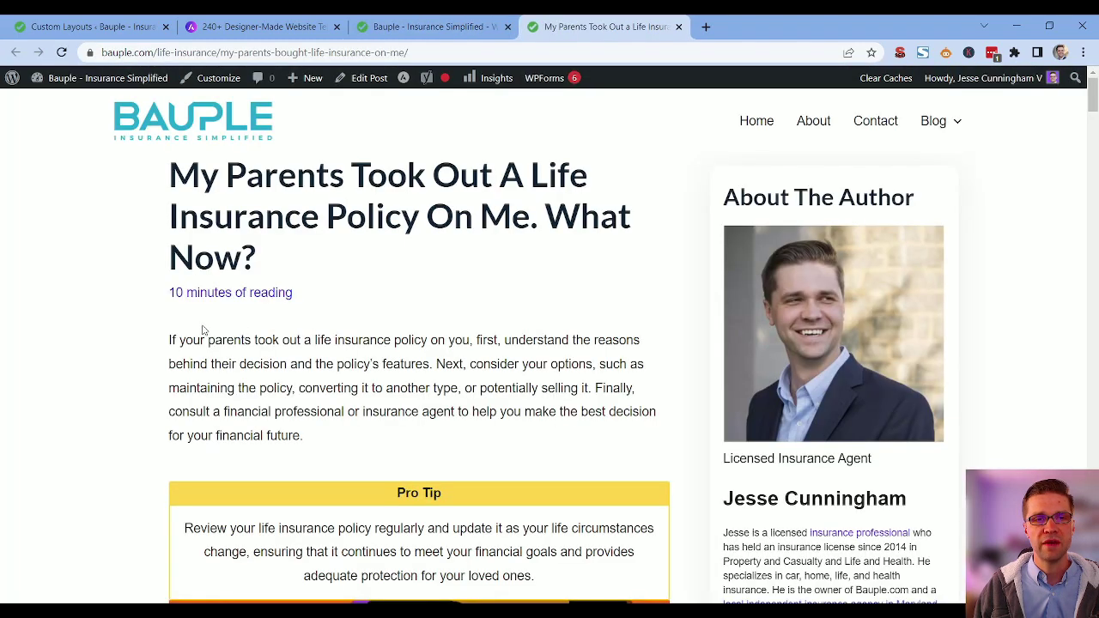
scroll(548, 342, "down", 10)
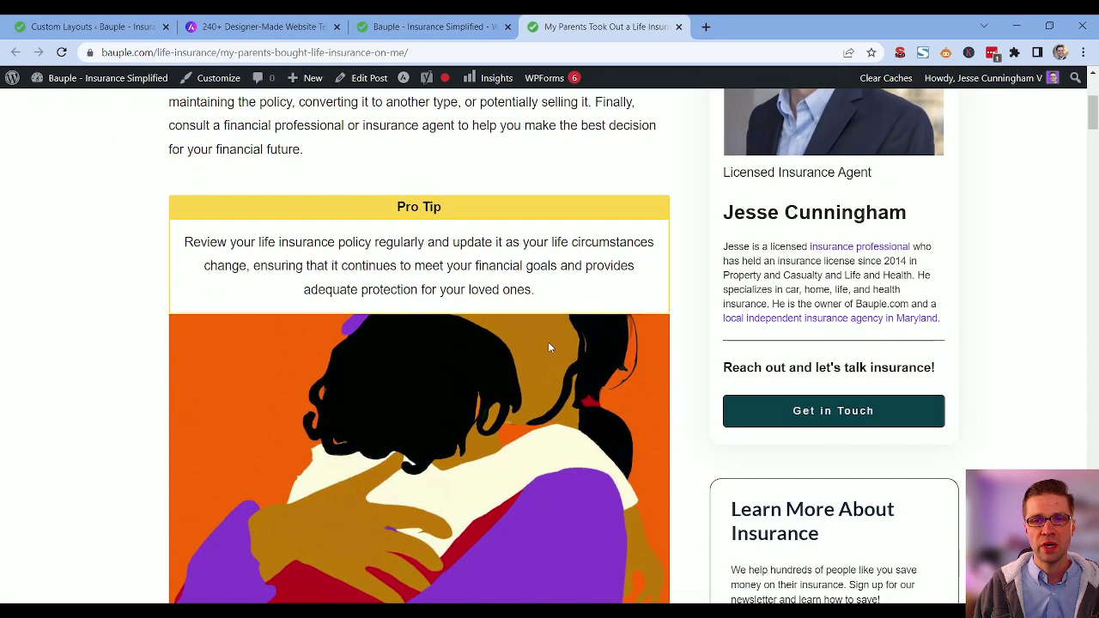
scroll(594, 337, "down", 3)
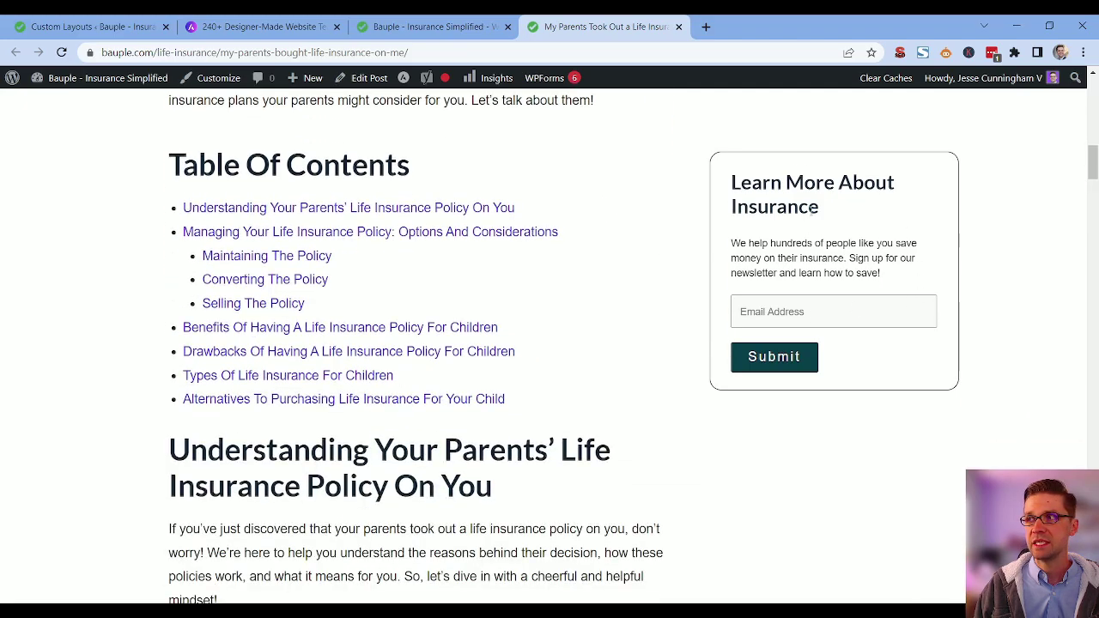
scroll(770, 240, "up", 12)
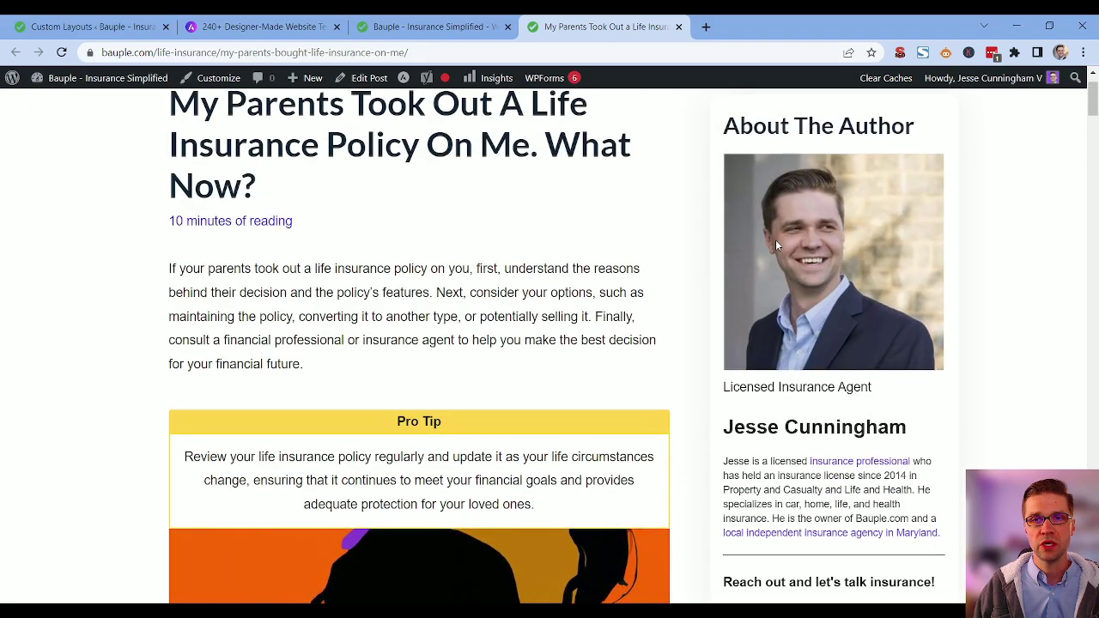
scroll(535, 362, "down", 14)
scroll(448, 339, "up", 10)
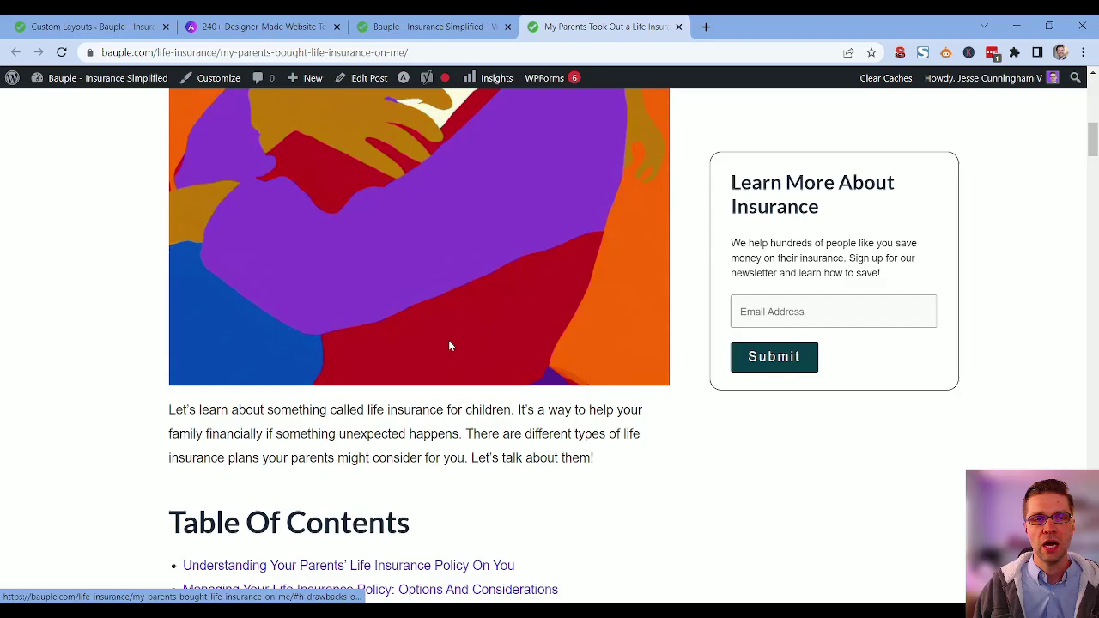
scroll(384, 325, "up", 3)
scroll(375, 383, "down", 1)
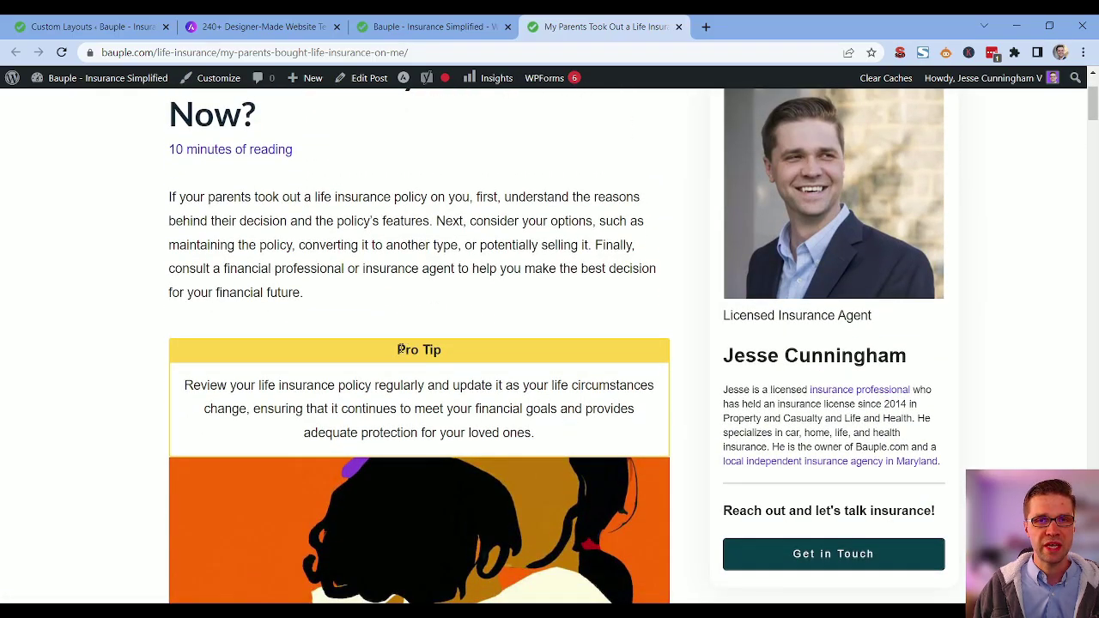
scroll(396, 359, "up", 2)
scroll(421, 403, "down", 15)
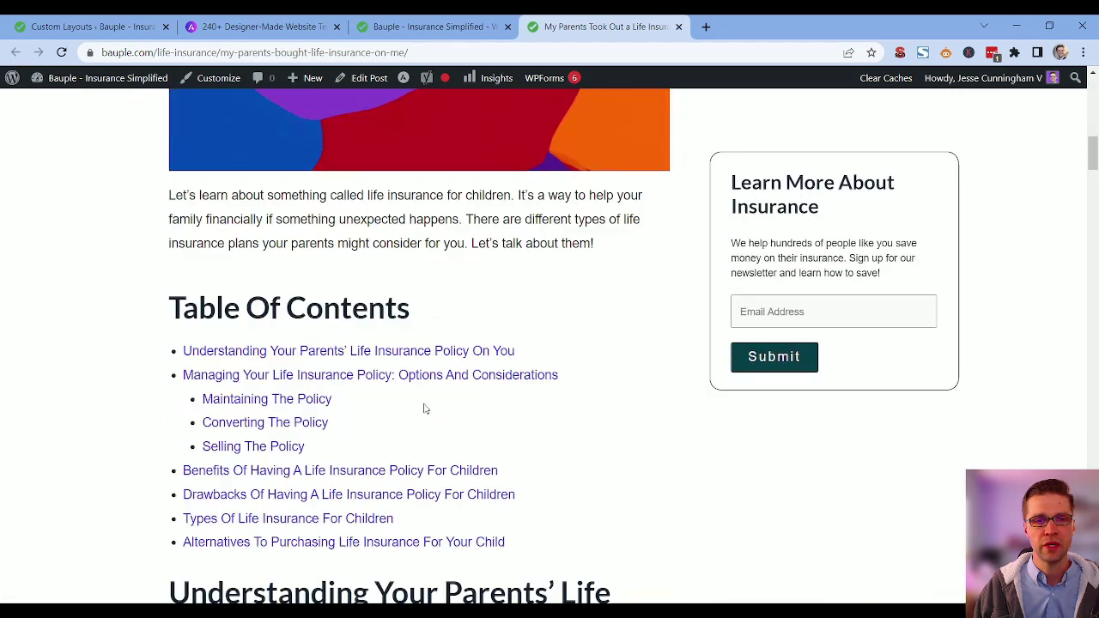
scroll(421, 400, "down", 6)
scroll(403, 343, "down", 1)
scroll(389, 296, "up", 1)
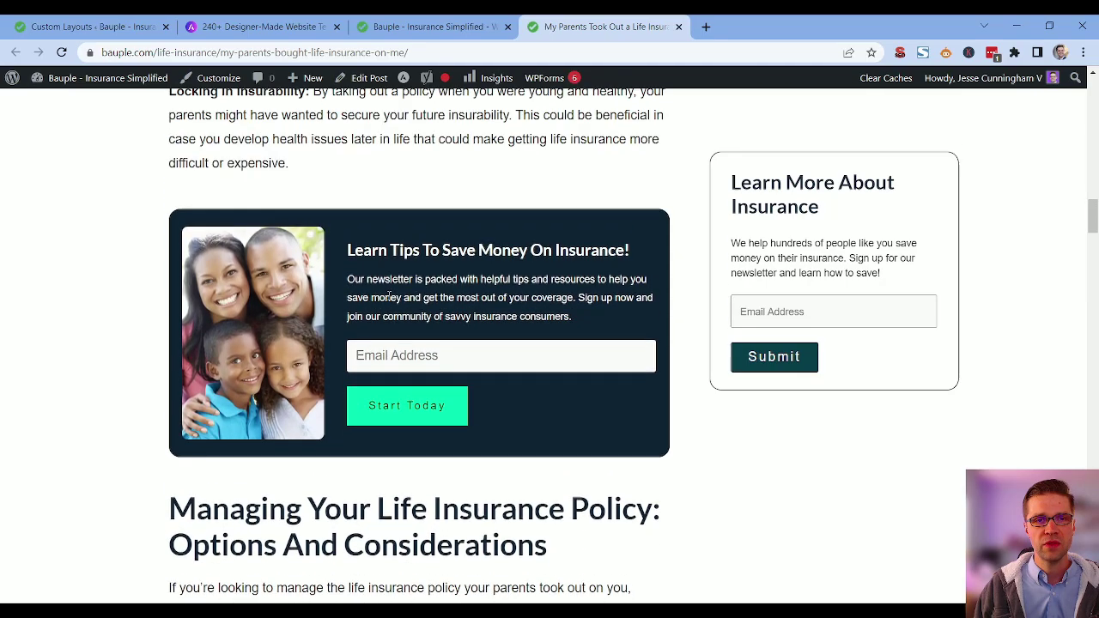
Move between the Custom Layouts admin list and the life insurance article tab.
key("ctrl+1")
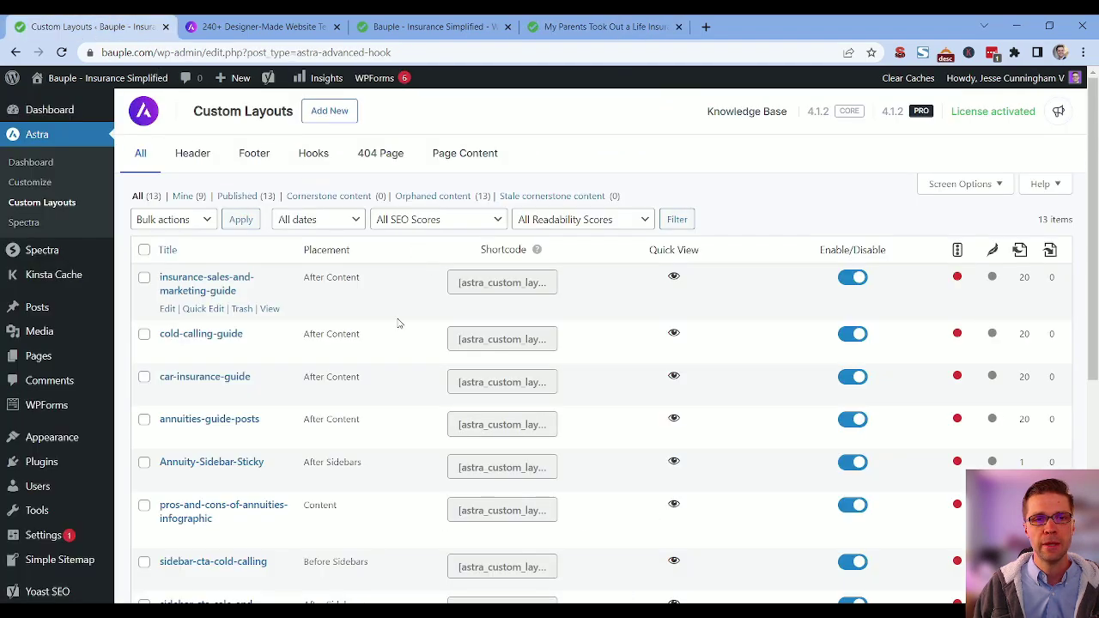
scroll(409, 447, "down", 2)
left_click(541, 24)
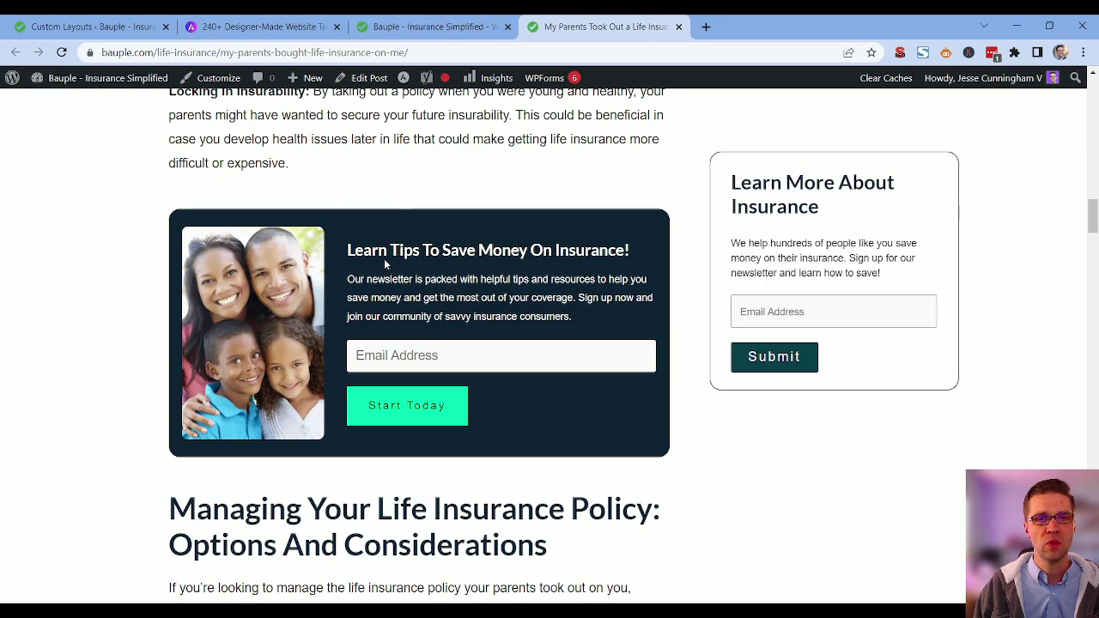
left_click(122, 24)
scroll(316, 388, "down", 1)
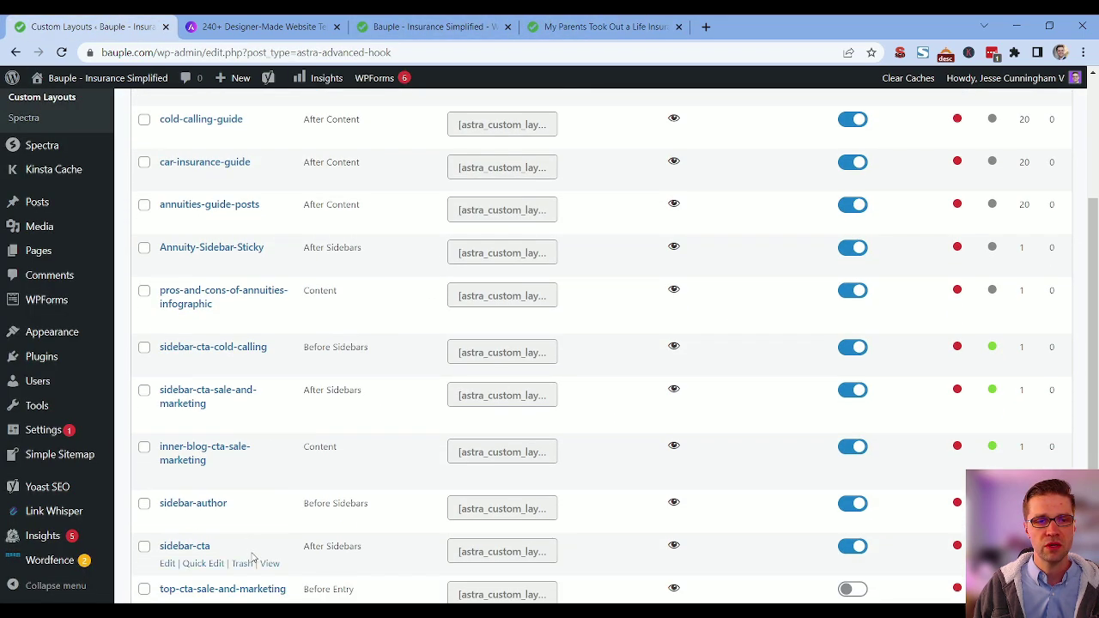
scroll(229, 303, "up", 1)
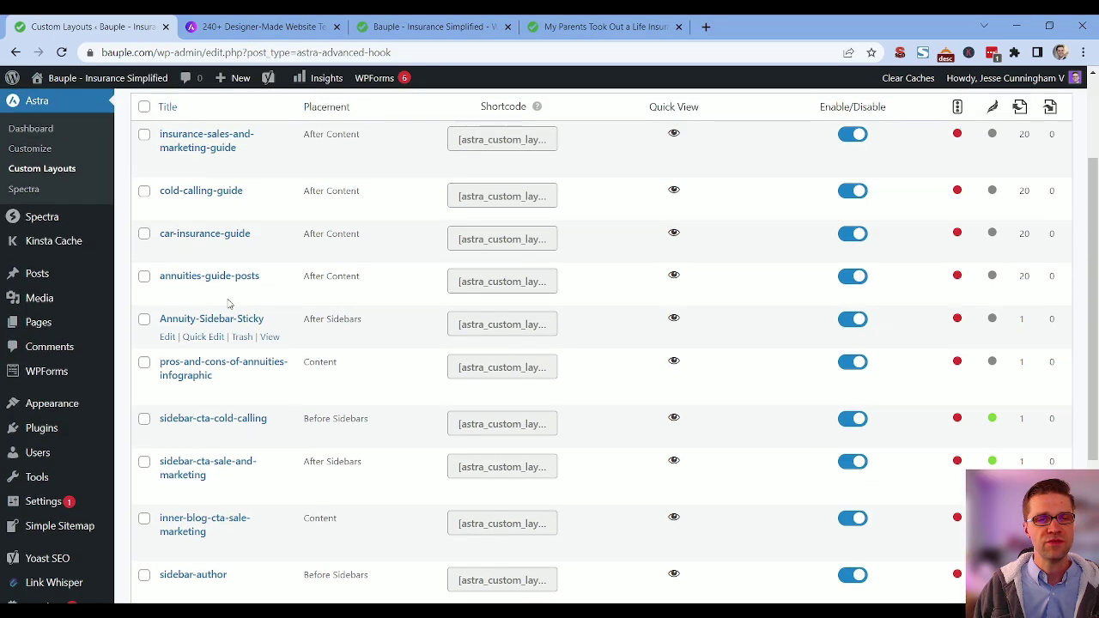
Read through the 'Life Insurance Vs. Annuities' article, then return to the Custom Layouts list.
left_click(601, 27)
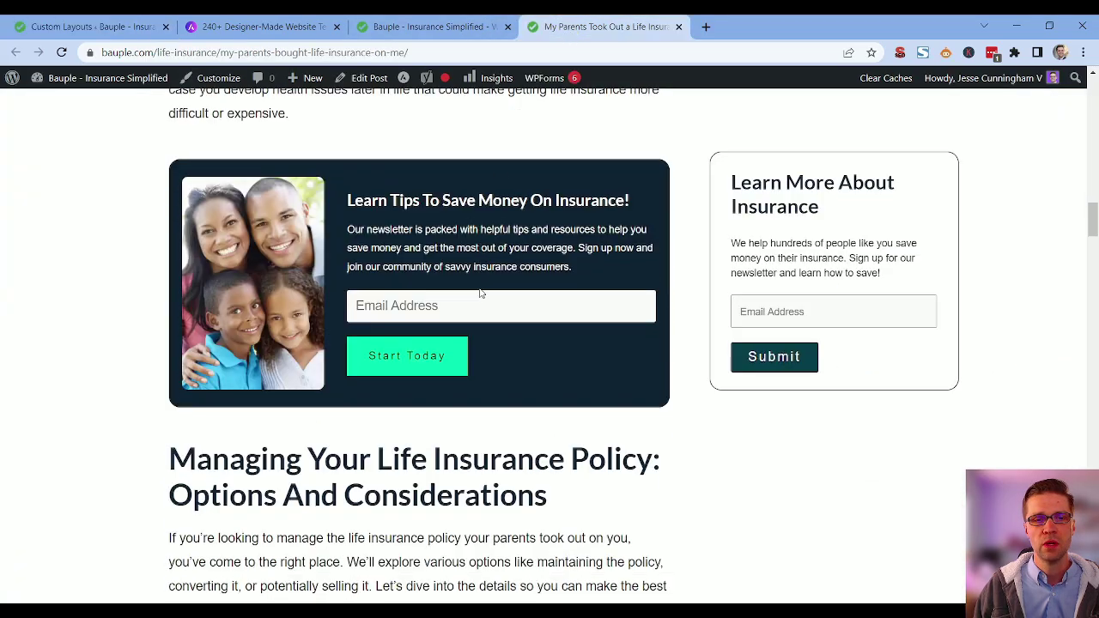
scroll(391, 388, "down", 5)
scroll(391, 388, "up", 10)
scroll(390, 388, "down", 15)
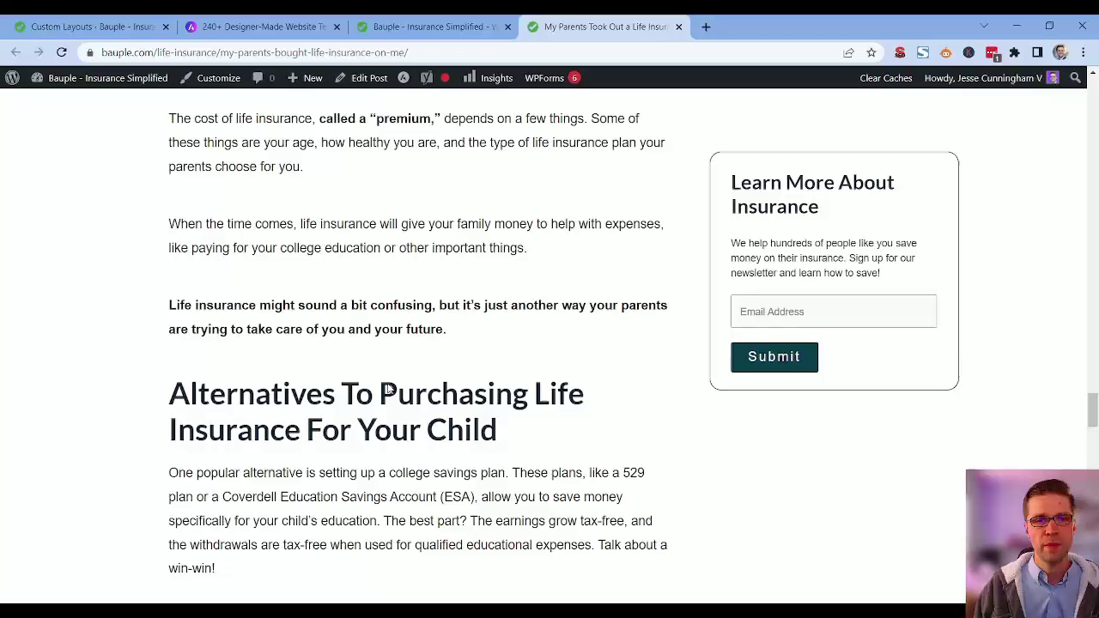
scroll(387, 385, "down", 8)
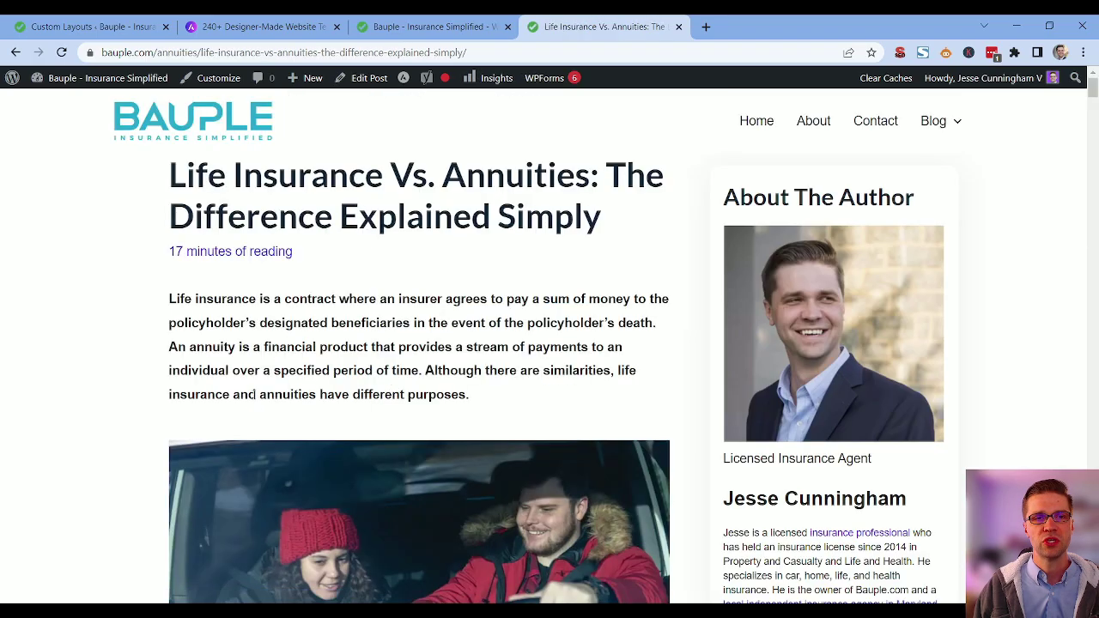
scroll(252, 382, "down", 15)
scroll(252, 382, "up", 15)
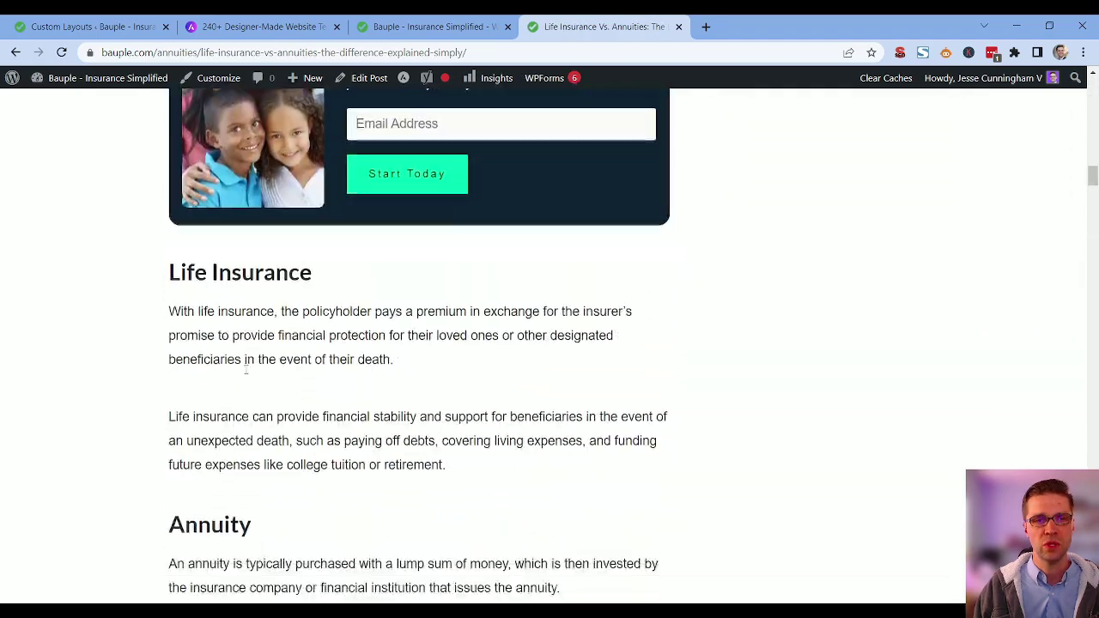
scroll(241, 369, "down", 12)
scroll(238, 364, "up", 5)
scroll(319, 264, "down", 2)
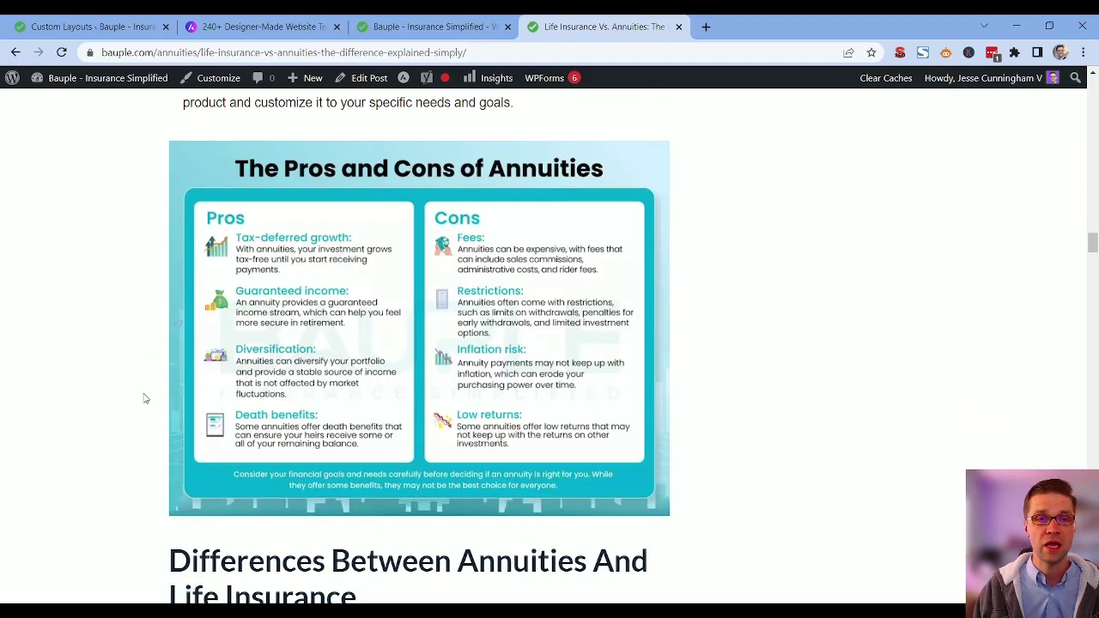
scroll(138, 395, "down", 15)
scroll(138, 387, "down", 20)
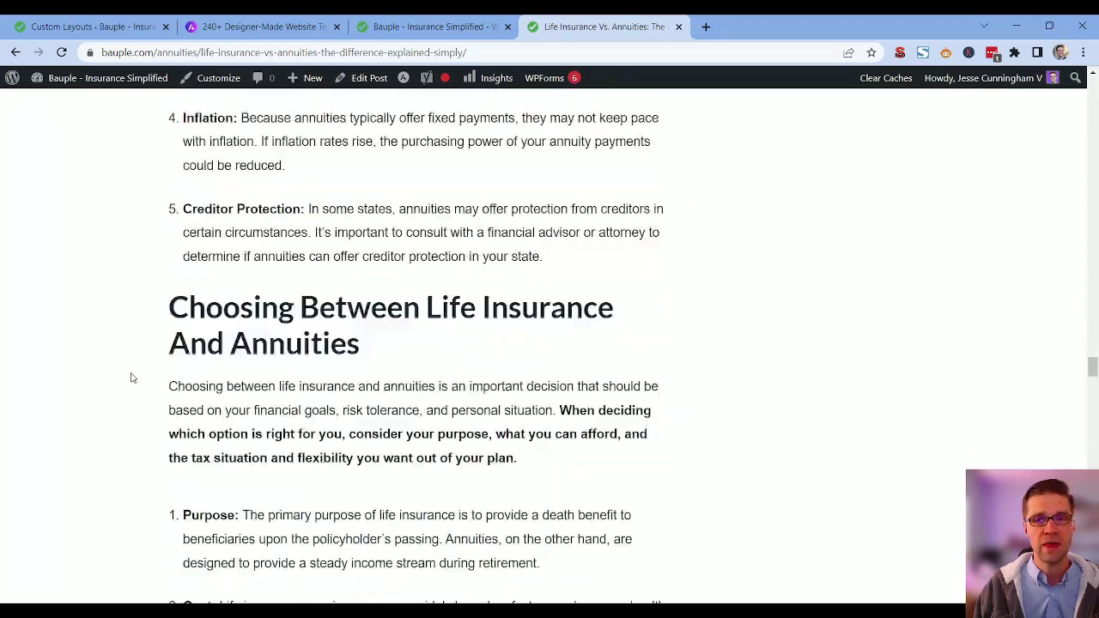
scroll(129, 344, "down", 20)
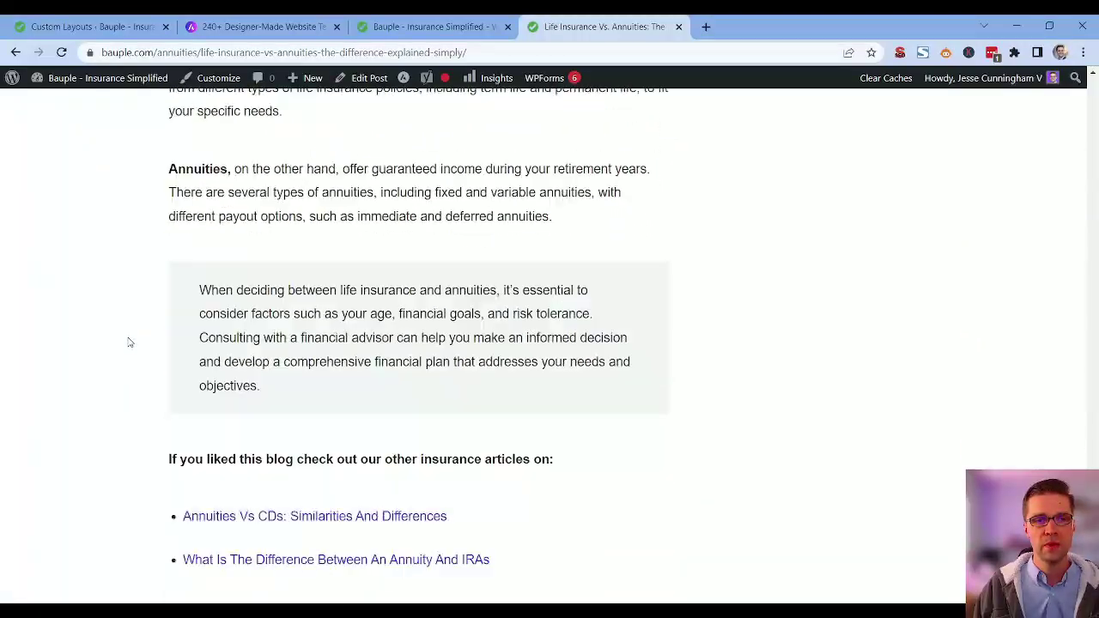
scroll(129, 329, "up", 1)
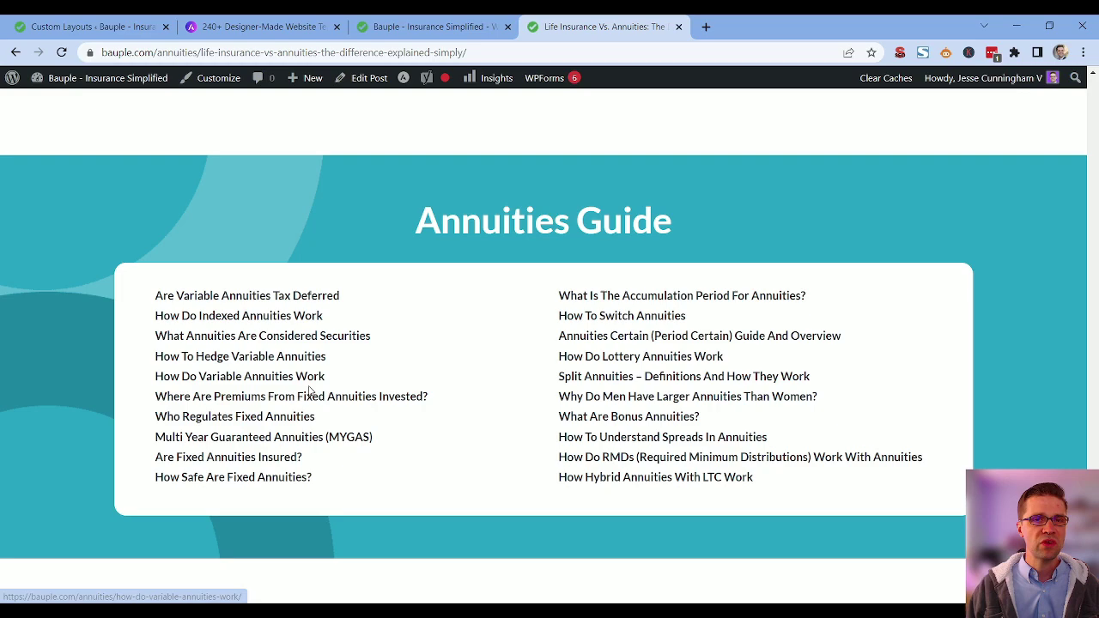
left_click(42, 24)
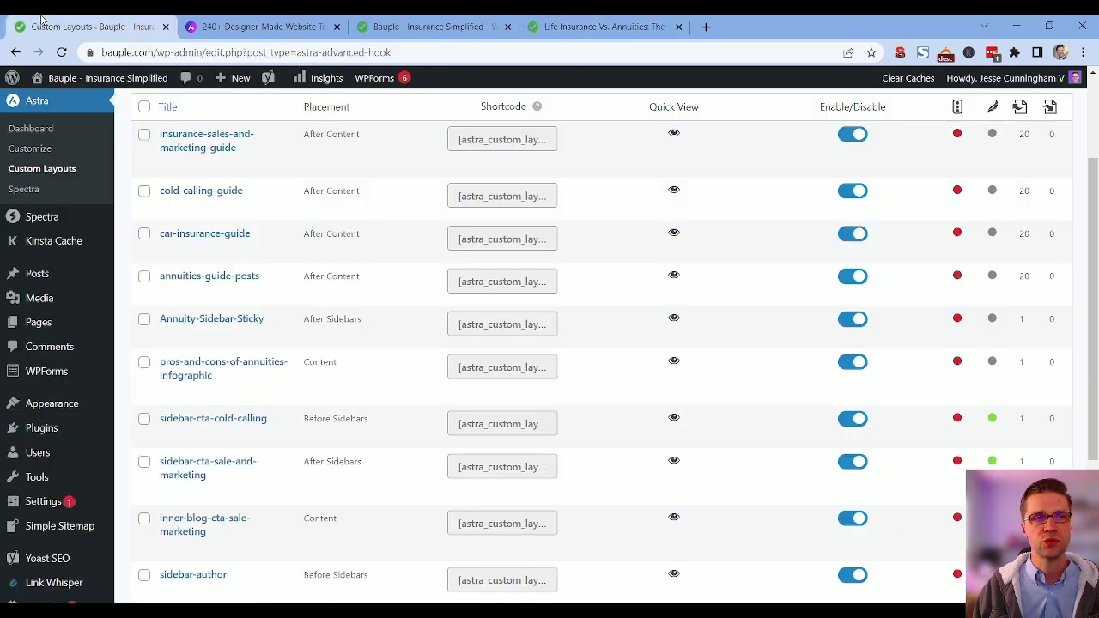
scroll(394, 399, "up", 2)
Reload the Astra Starter Templates page and scroll through its template cards.
left_click(257, 26)
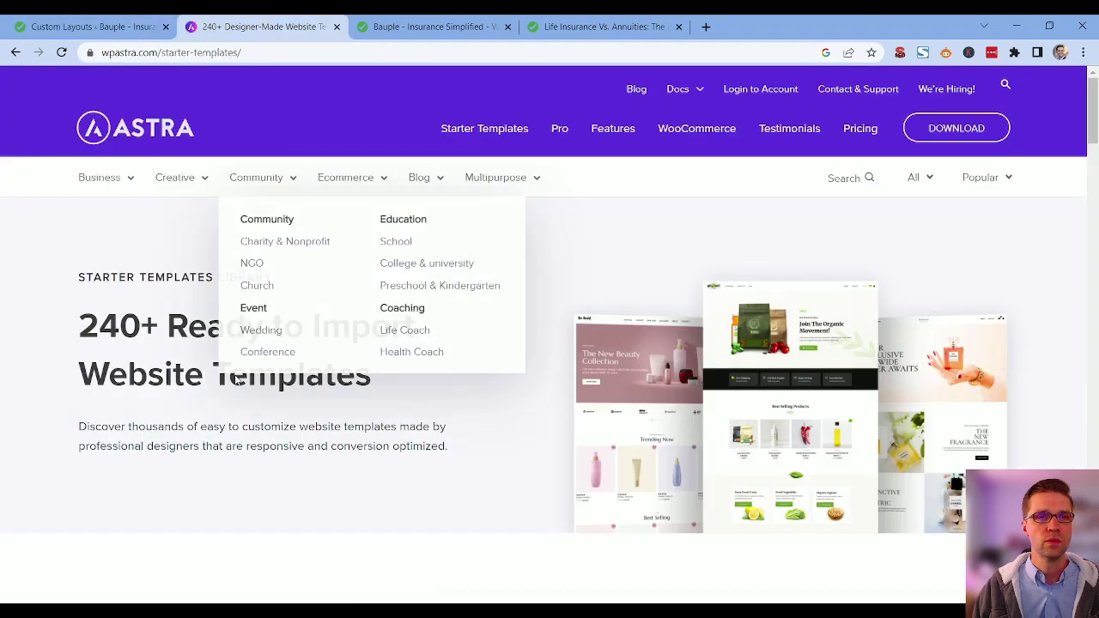
left_click(469, 141)
scroll(302, 379, "down", 4)
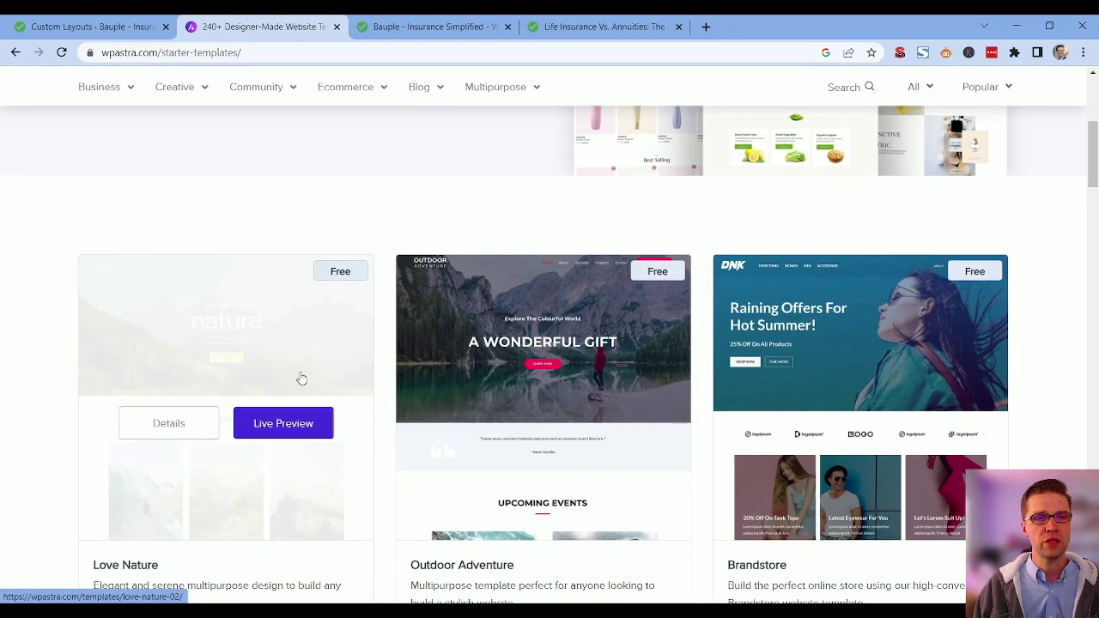
scroll(383, 277, "up", 4)
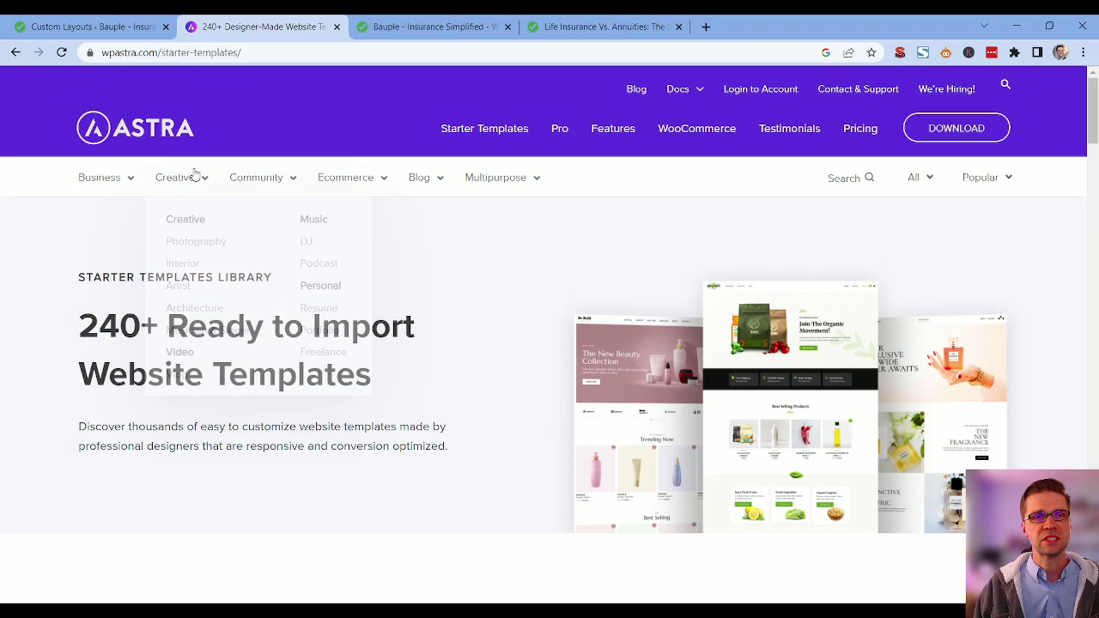
left_click(101, 31)
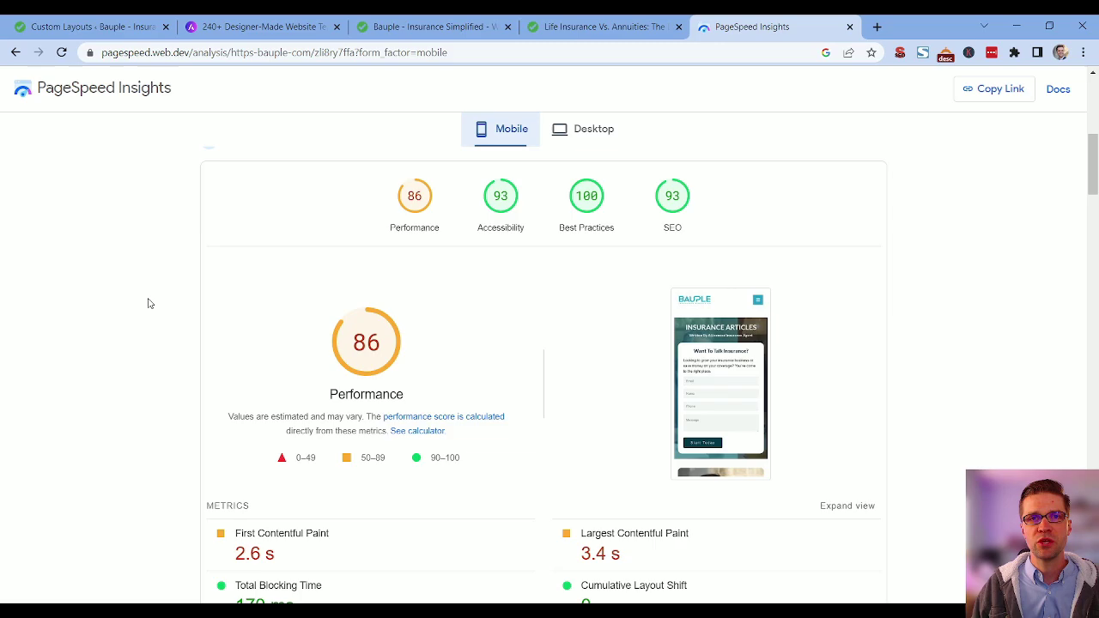
Compare Bauple's PageSpeed mobile and desktop scores, ending on desktop Performance 99 with 0.7 s FCP.
left_click(110, 52)
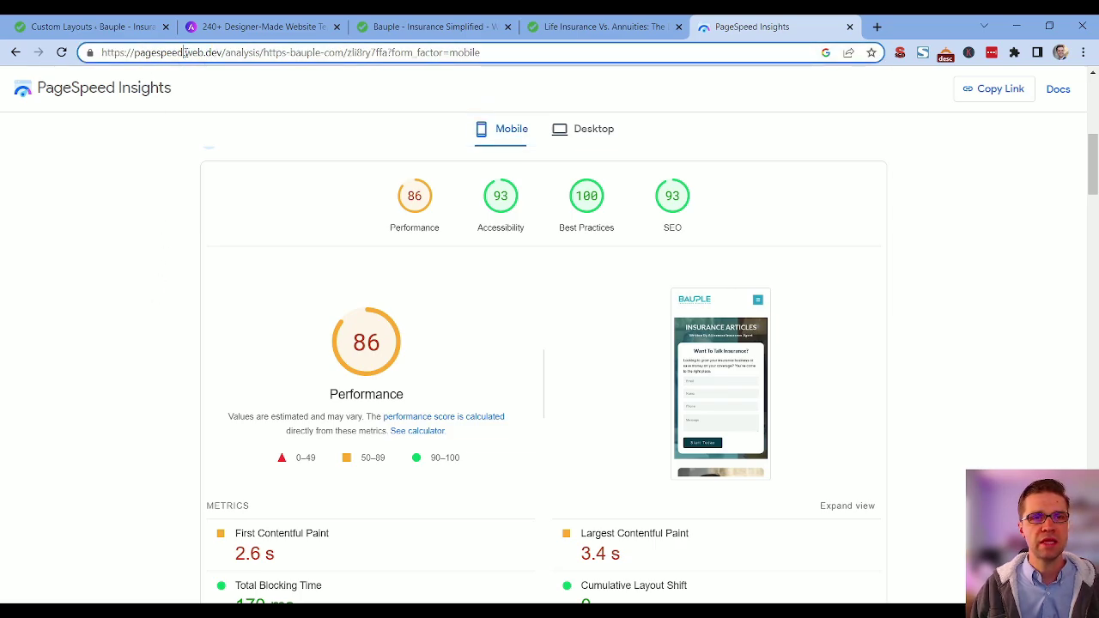
left_click(559, 129)
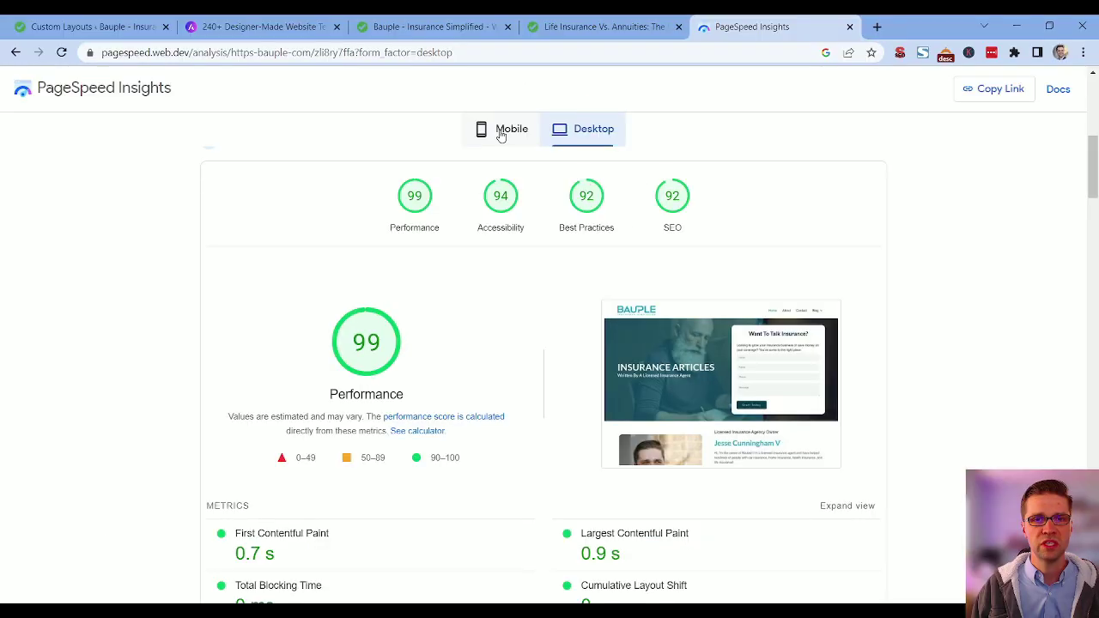
left_click(456, 31)
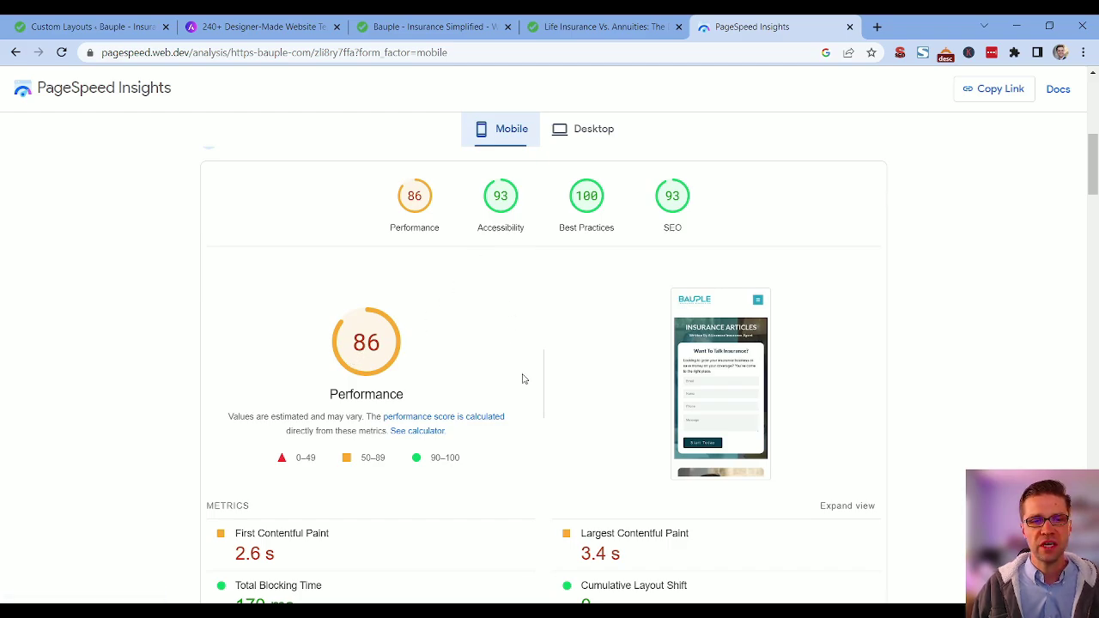
scroll(521, 379, "down", 2)
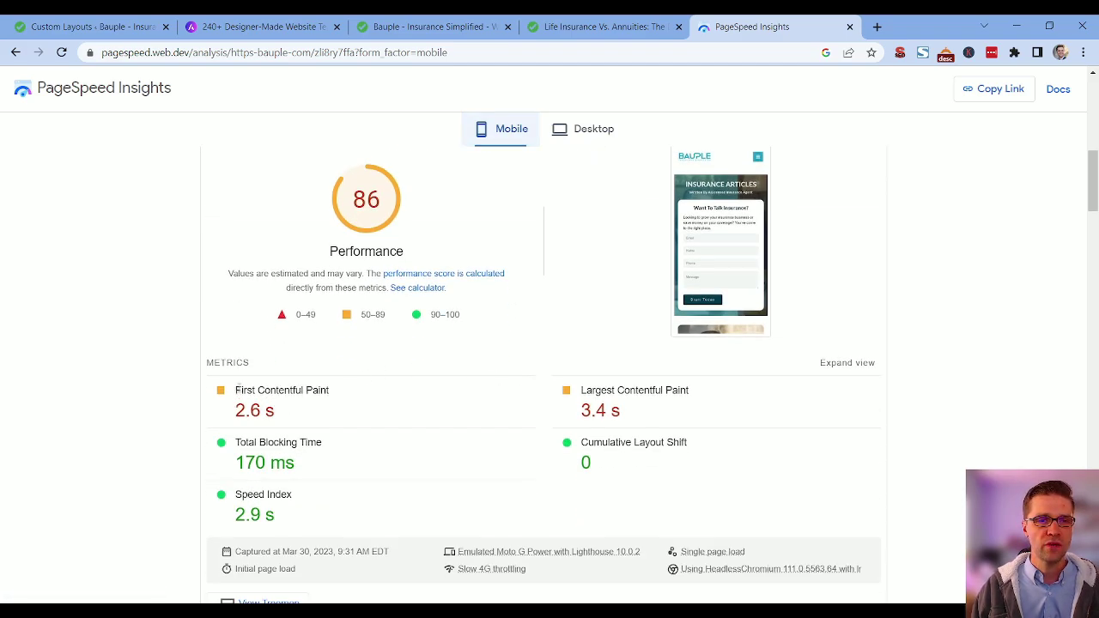
left_click_drag(237, 391, 300, 389)
left_click(339, 408)
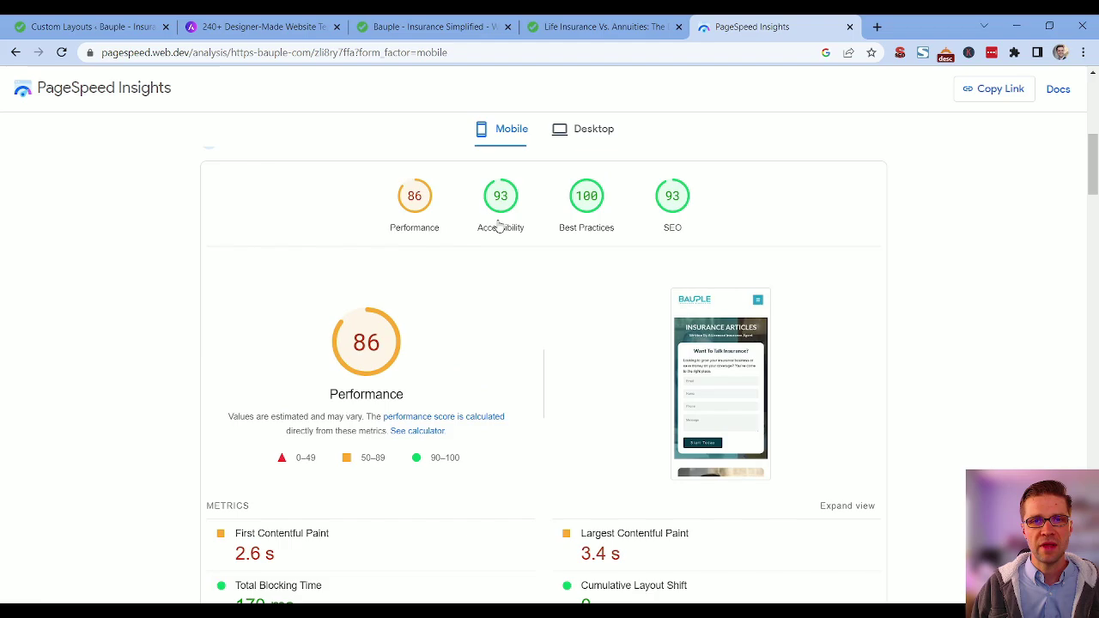
left_click(603, 137)
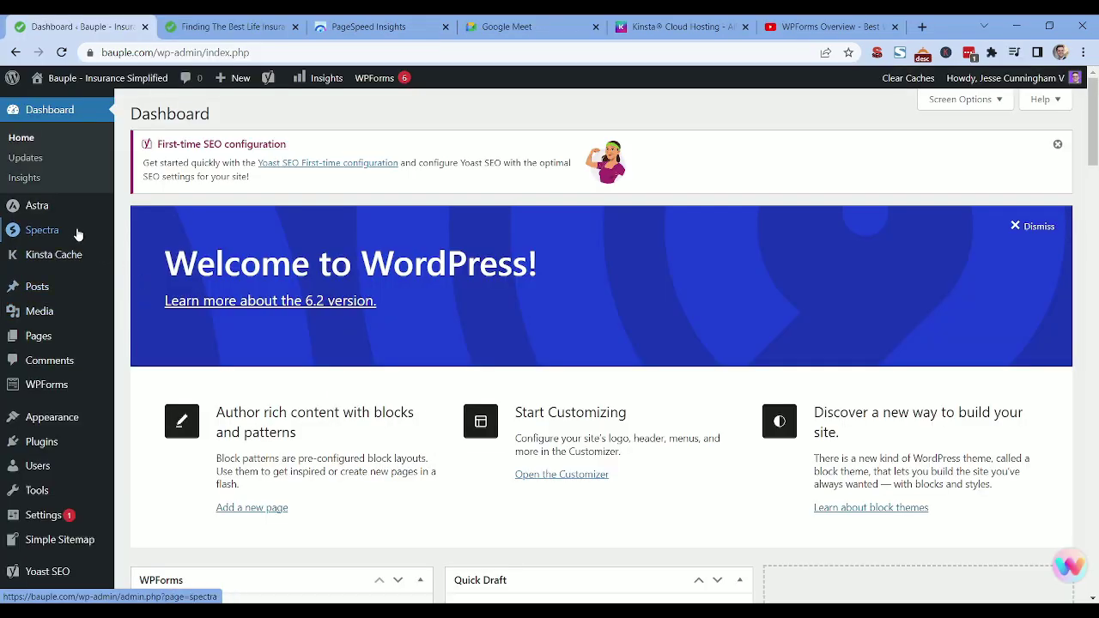
Check Spectra's Blocks / Extensions list and the Kinsta Cache page, then go to kinsta.com.
left_click(46, 232)
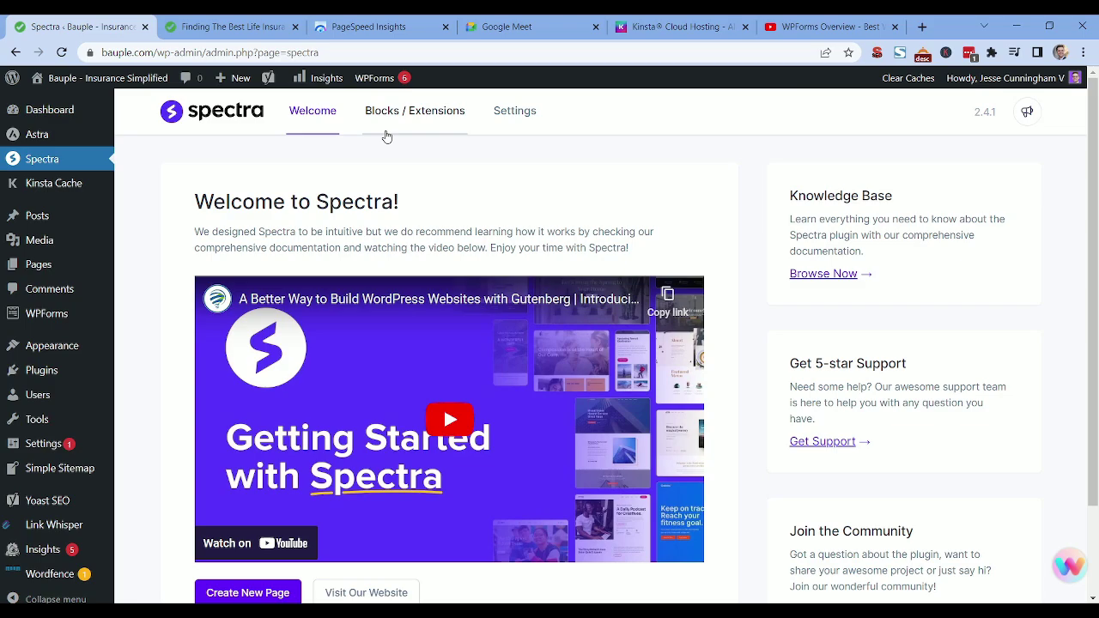
left_click(389, 127)
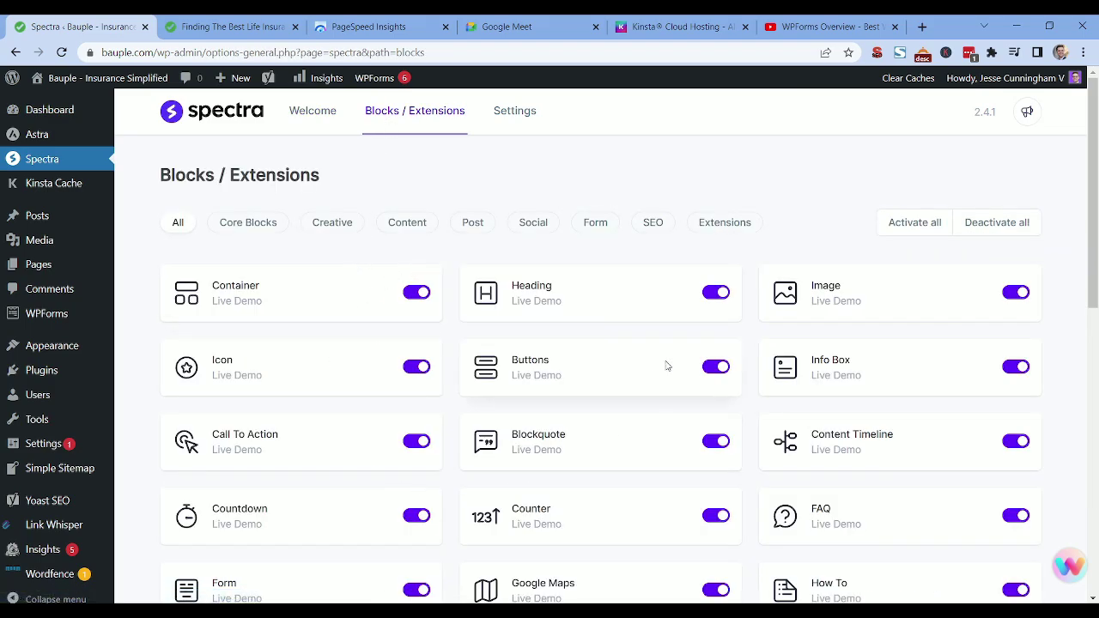
scroll(652, 360, "down", 3)
scroll(625, 412, "up", 3)
left_click(69, 195)
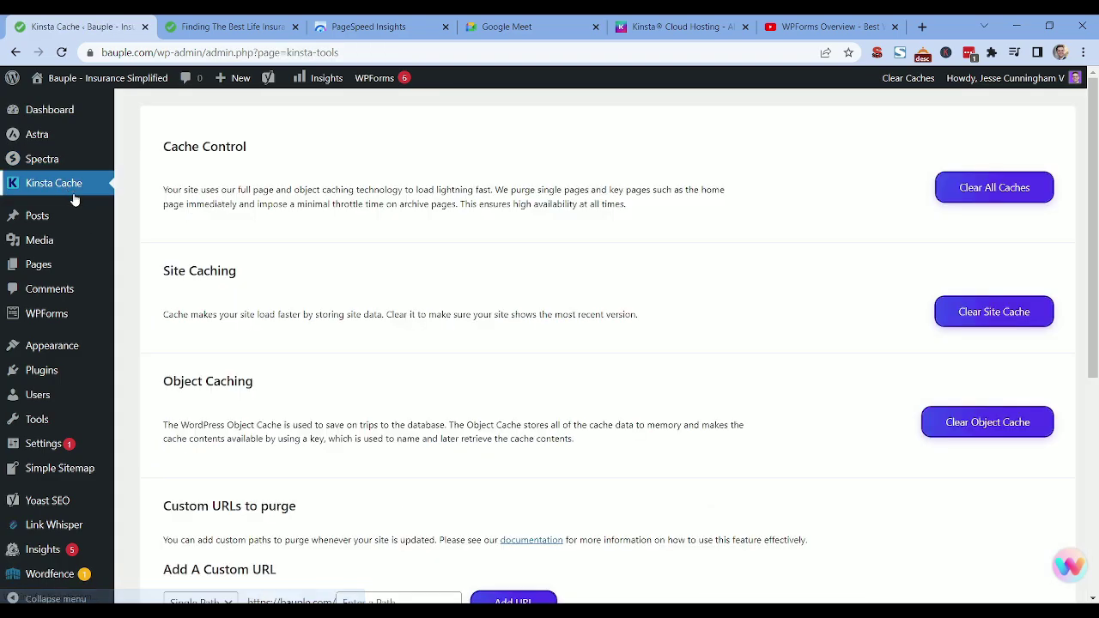
left_click(661, 26)
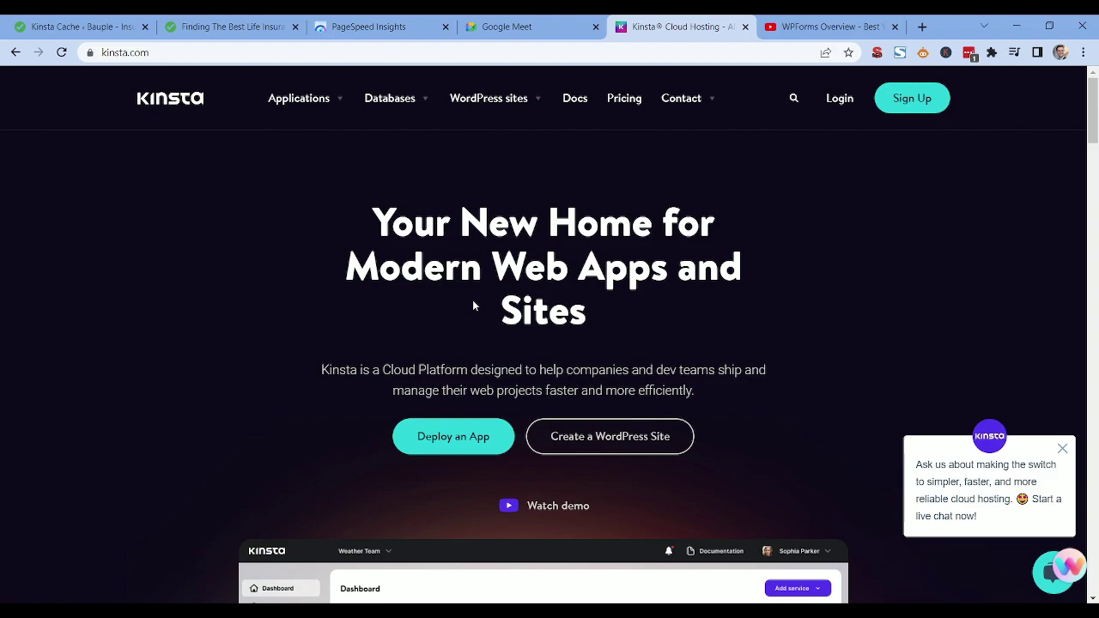
Scroll the Kinsta homepage and open its live chat window.
scroll(473, 304, "down", 3)
scroll(181, 366, "down", 3)
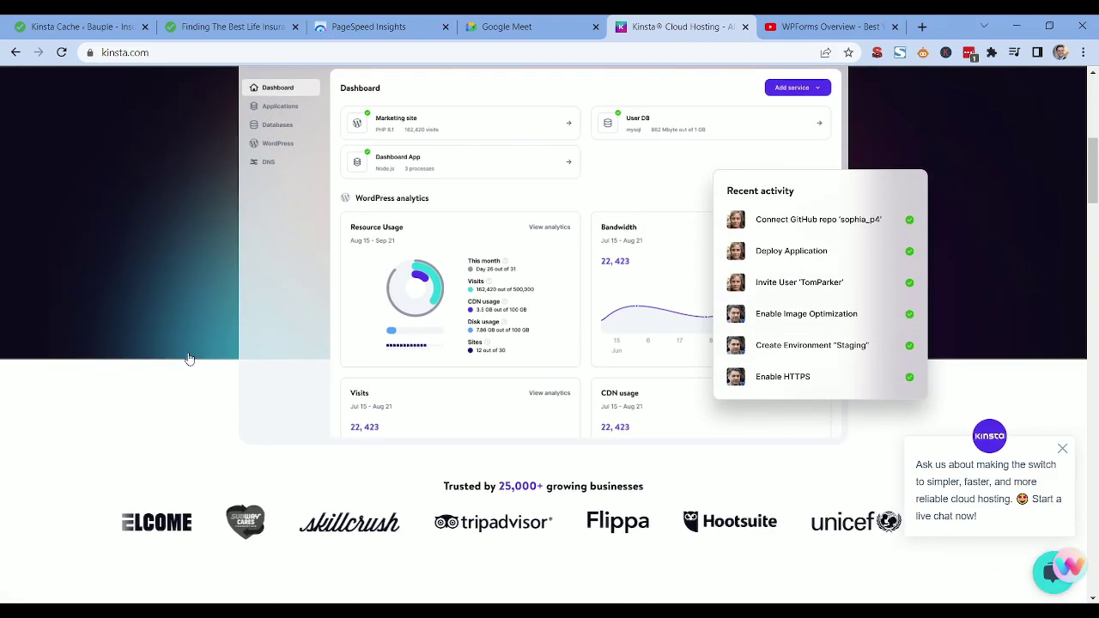
scroll(206, 352, "up", 1)
left_click(985, 489)
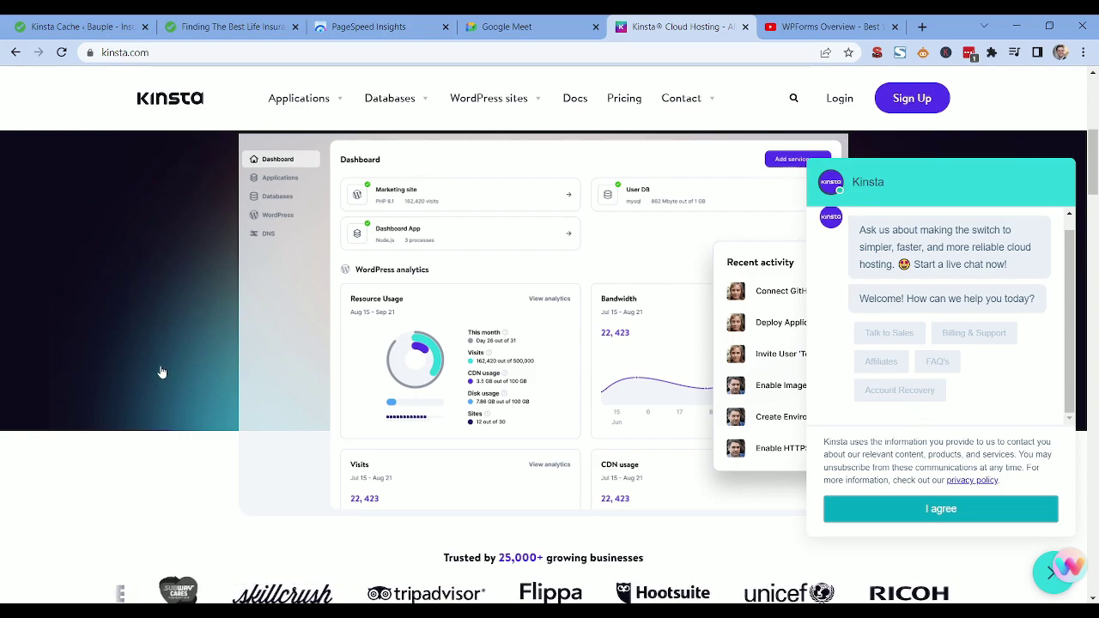
scroll(134, 431, "down", 12)
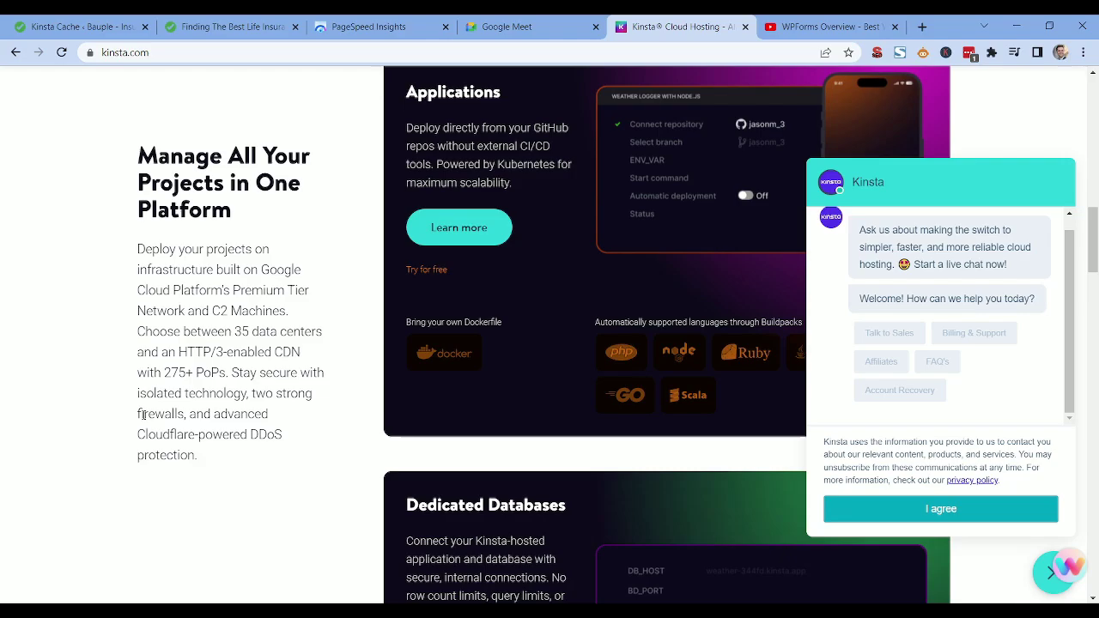
scroll(134, 420, "up", 15)
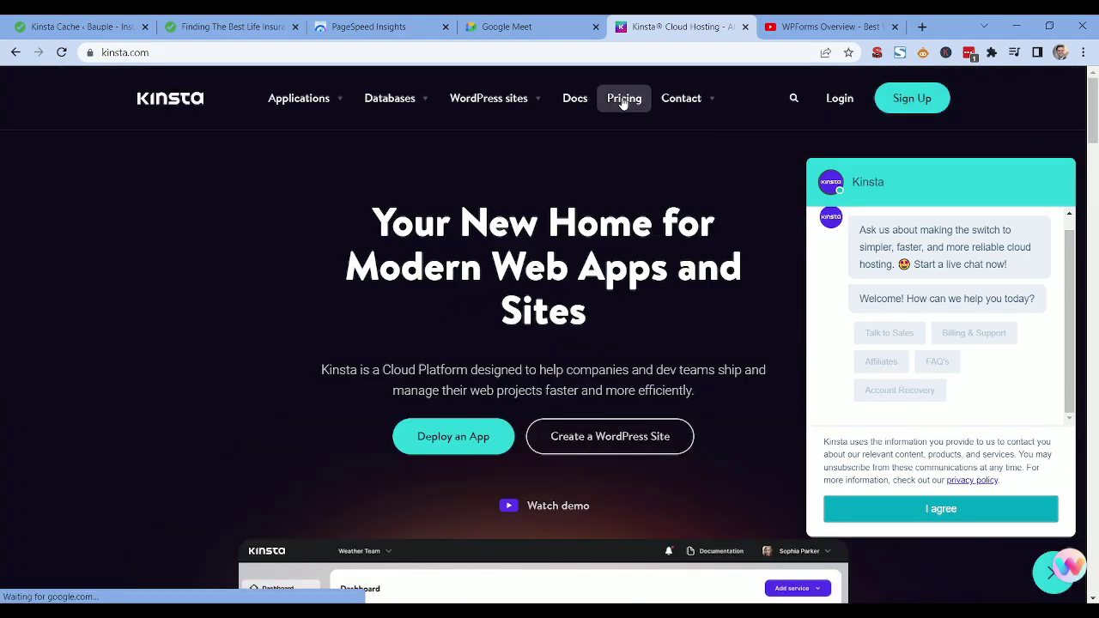
Compare Kinsta's WordPress hosting plans, $35 Starter to $340 Business 3, then return to Kinsta Cache.
left_click(624, 100)
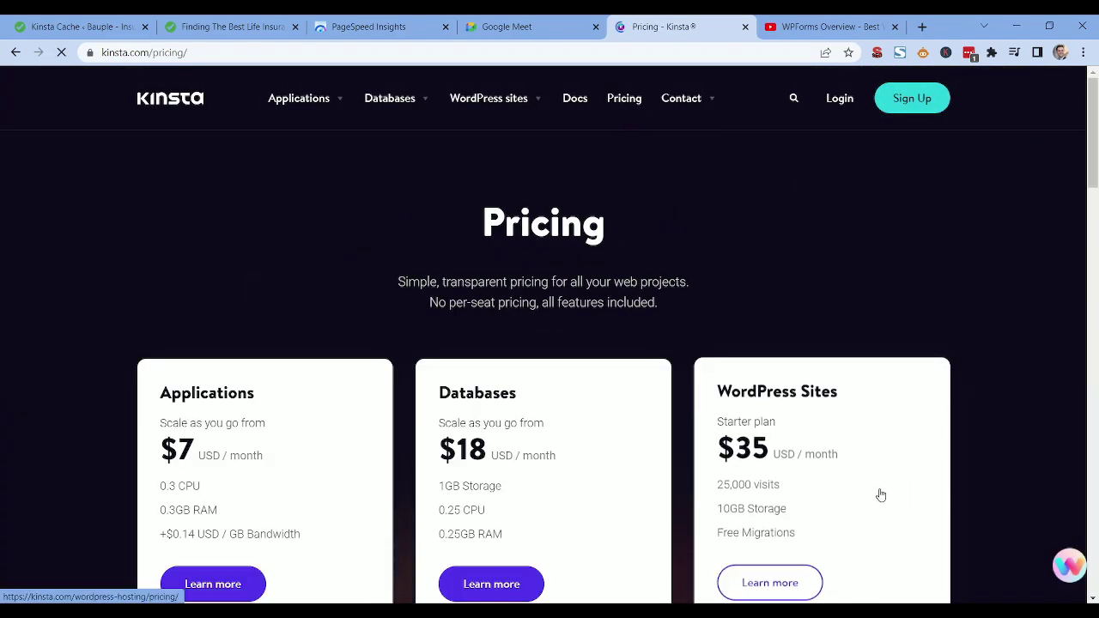
scroll(407, 309, "down", 1)
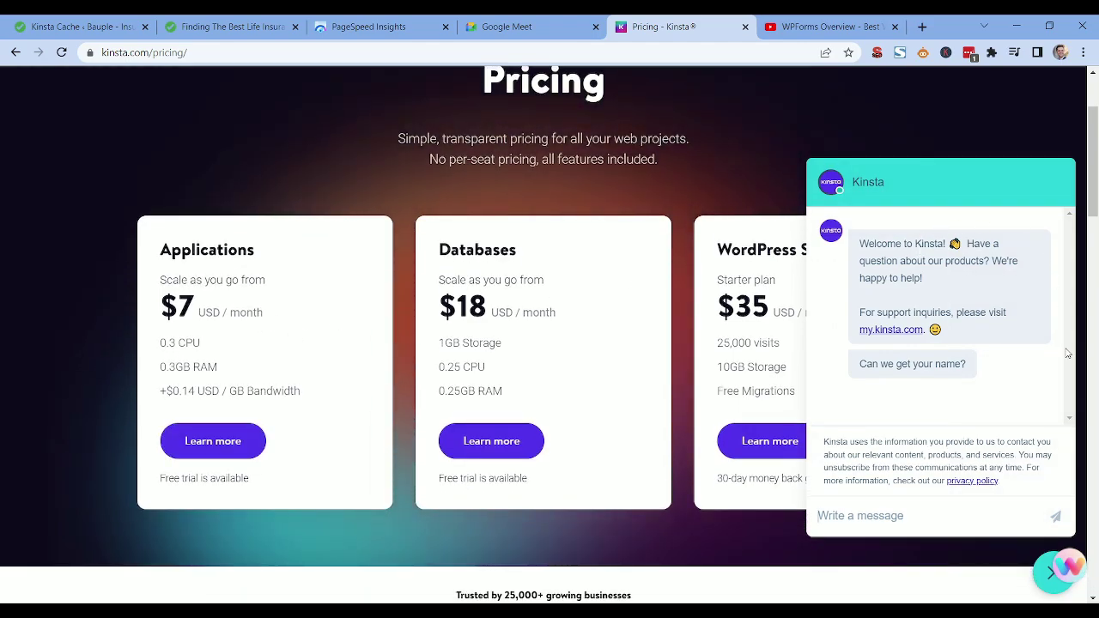
left_click(1040, 580)
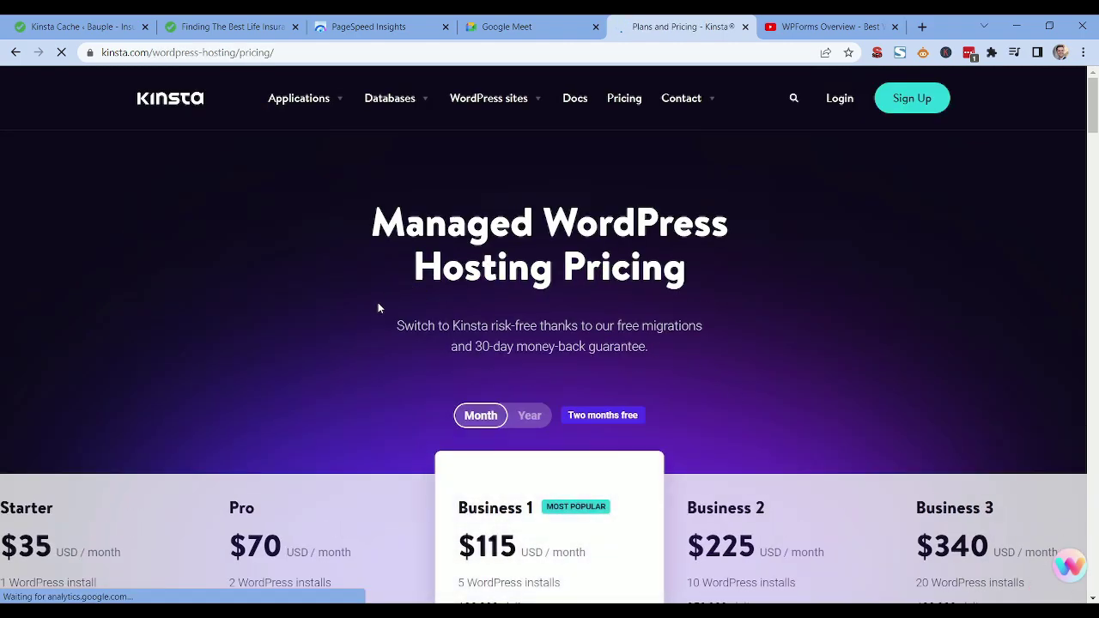
scroll(378, 302, "down", 3)
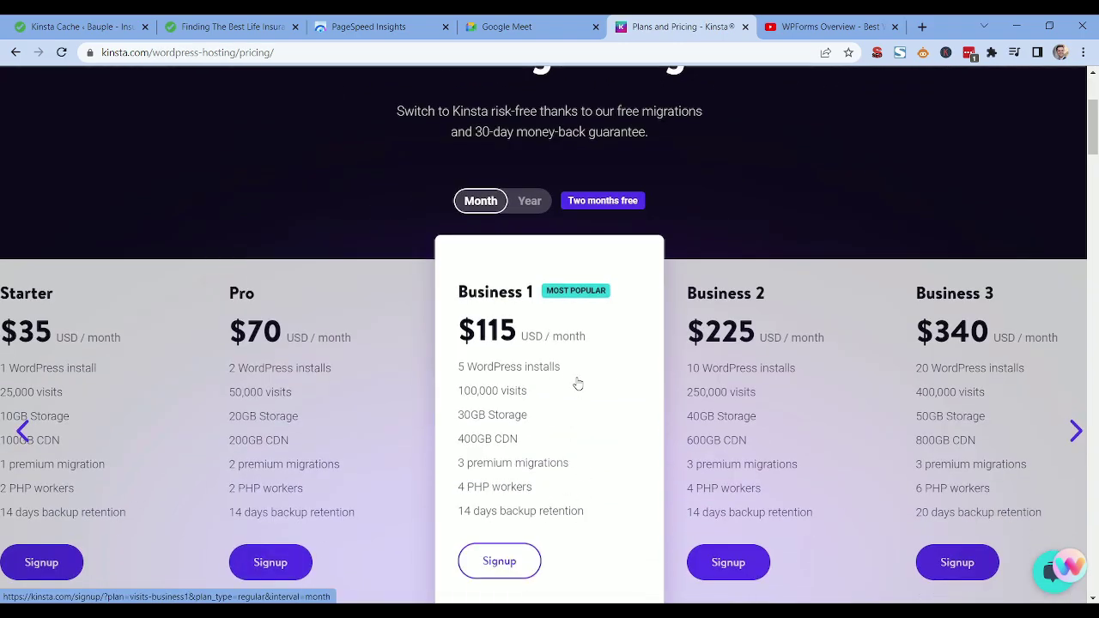
scroll(541, 352, "down", 1)
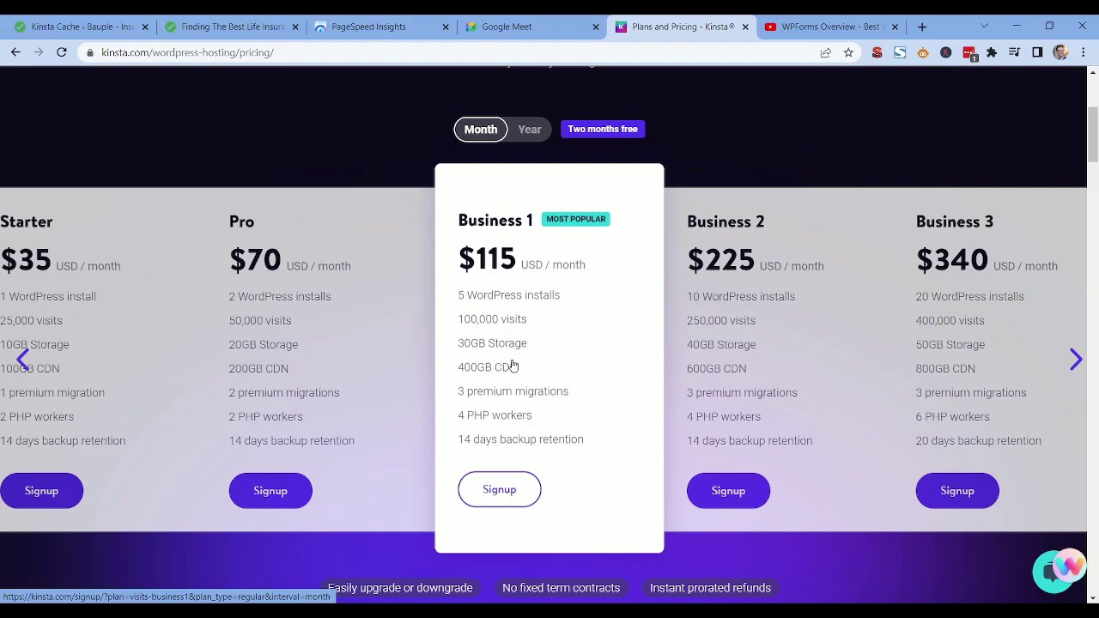
scroll(512, 365, "up", 4)
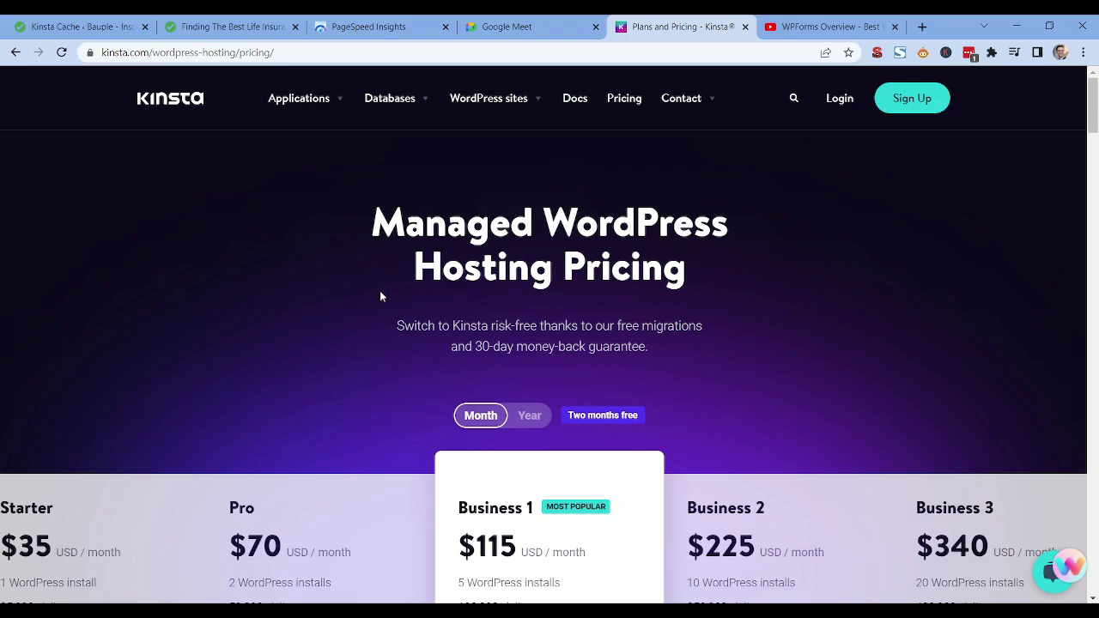
key("ctrl+1")
Open the WPForms section from the admin sidebar.
mouse_move(34, 314)
scroll(71, 311, "down", 1)
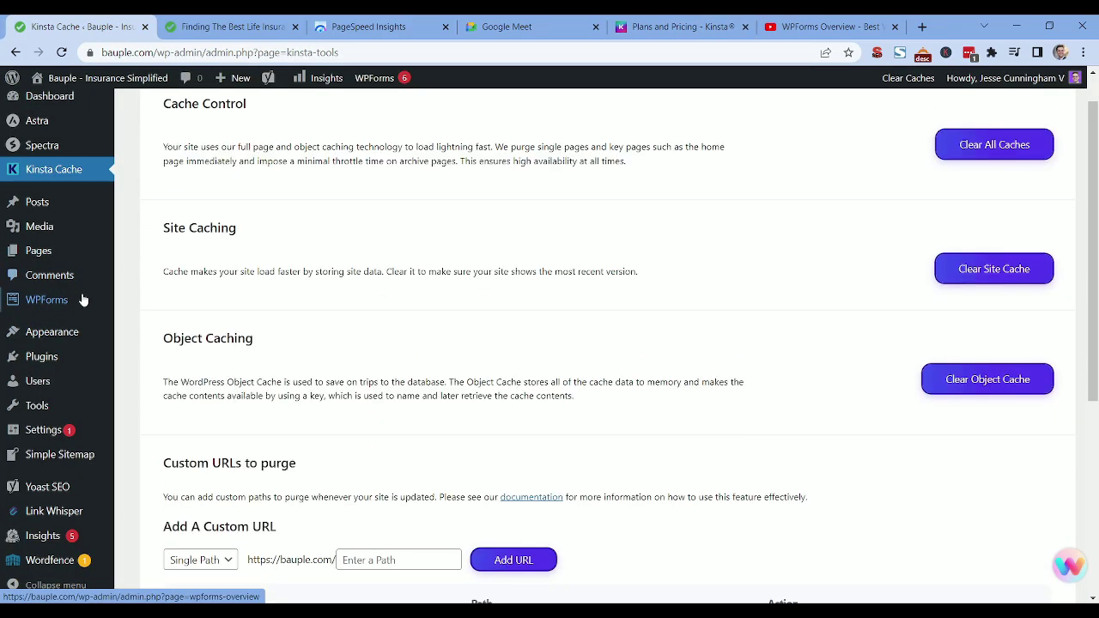
left_click(48, 312)
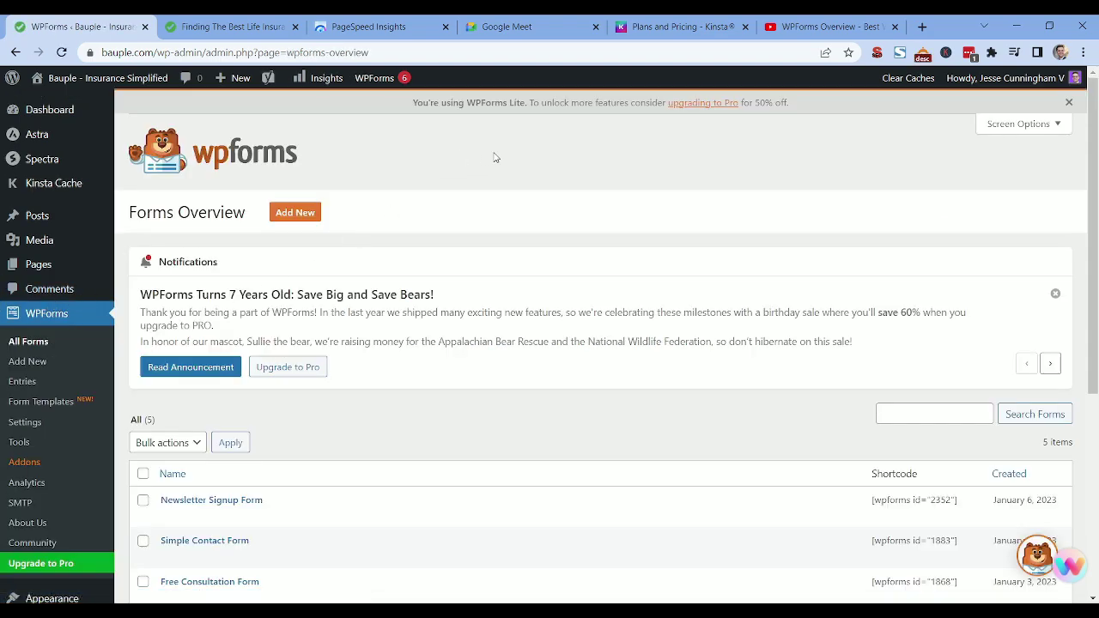
Open the wpforms.com homepage and highlight its main heading.
left_click(214, 153)
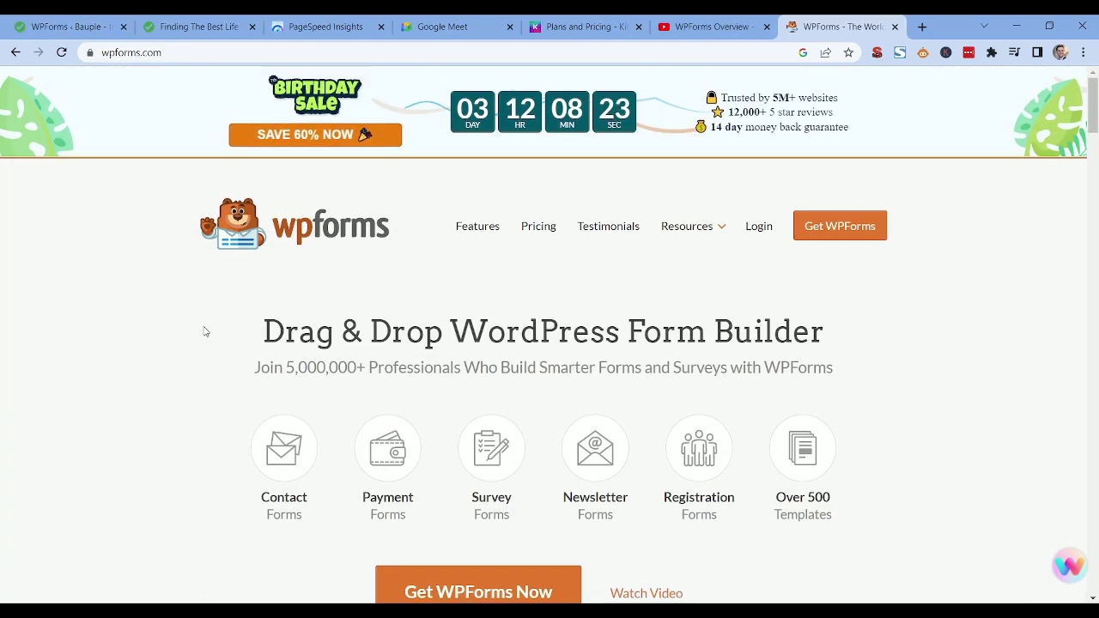
scroll(204, 331, "down", 1)
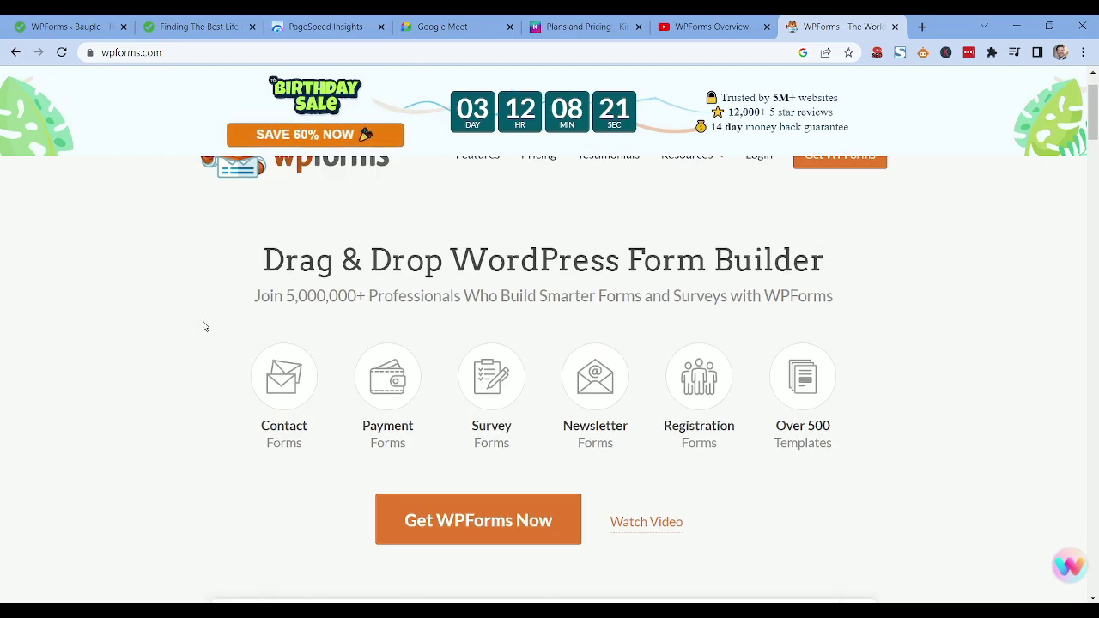
left_click_drag(259, 263, 807, 238)
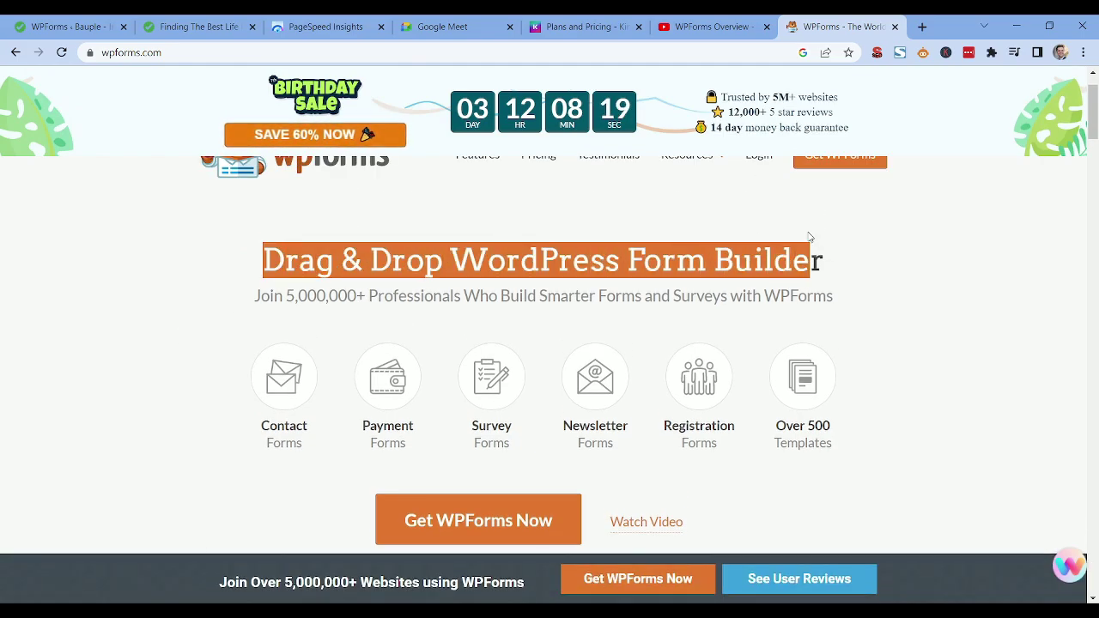
left_click(798, 240)
Return to the WPForms Forms Overview and open the Newsletter Signup Form for editing.
left_click(69, 26)
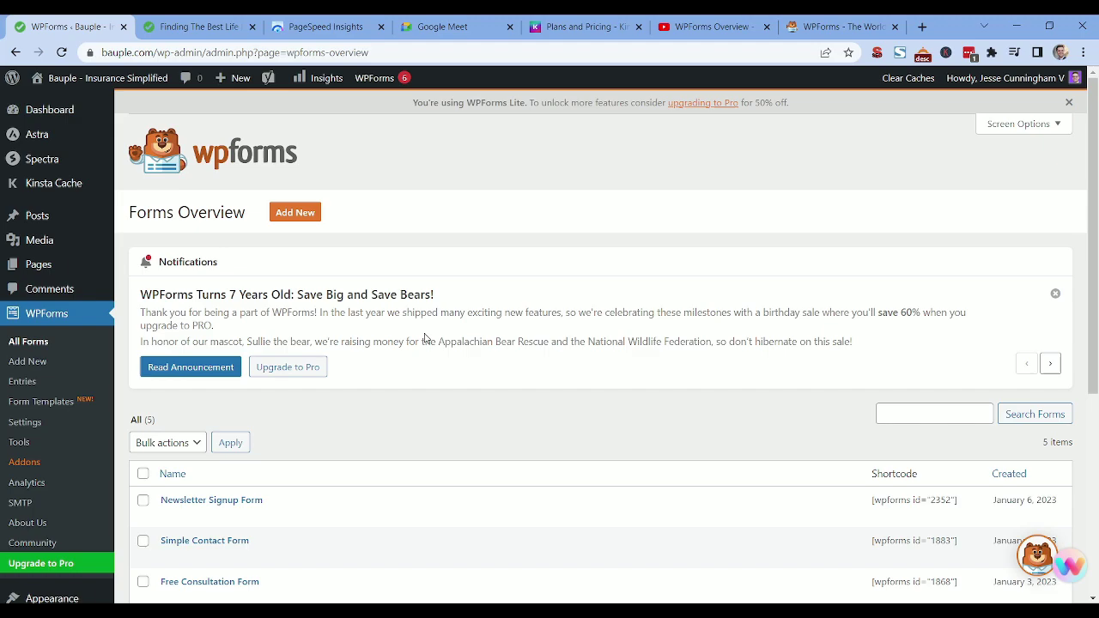
scroll(380, 335, "down", 1)
scroll(339, 373, "down", 2)
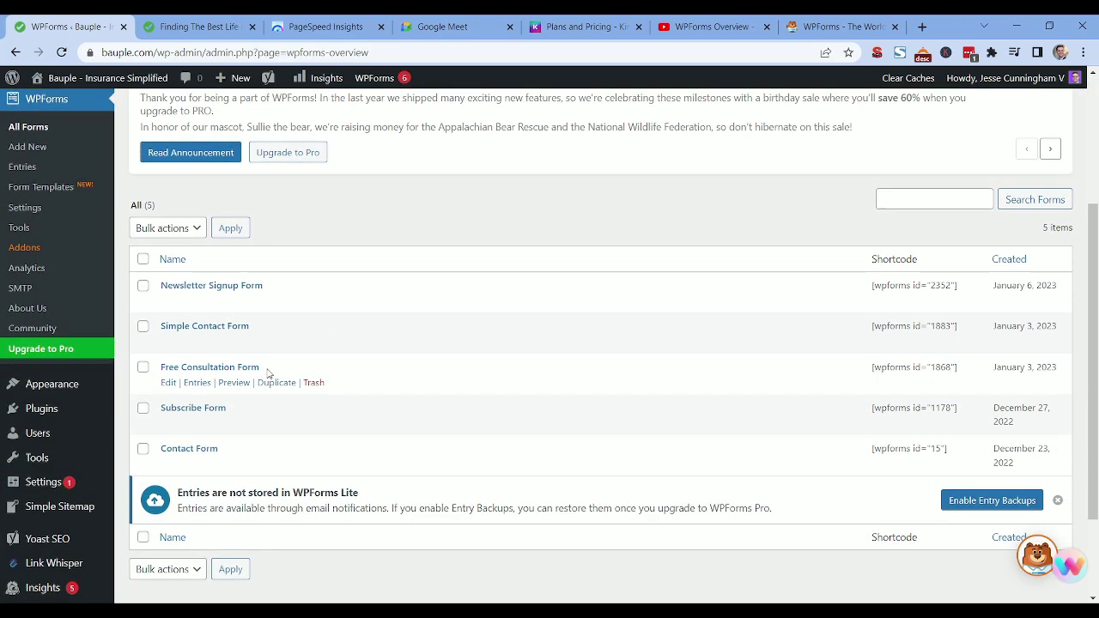
left_click(248, 289)
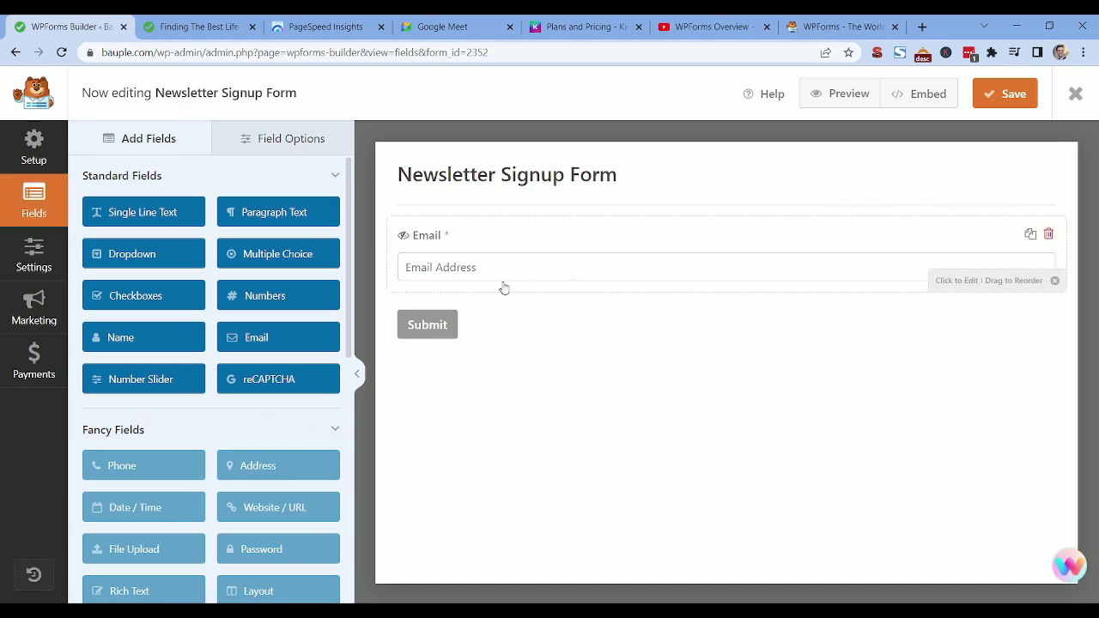
Add a Multiple Choice field above Email, type 'savfsa' into it, then delete it.
left_click_drag(289, 284, 454, 341)
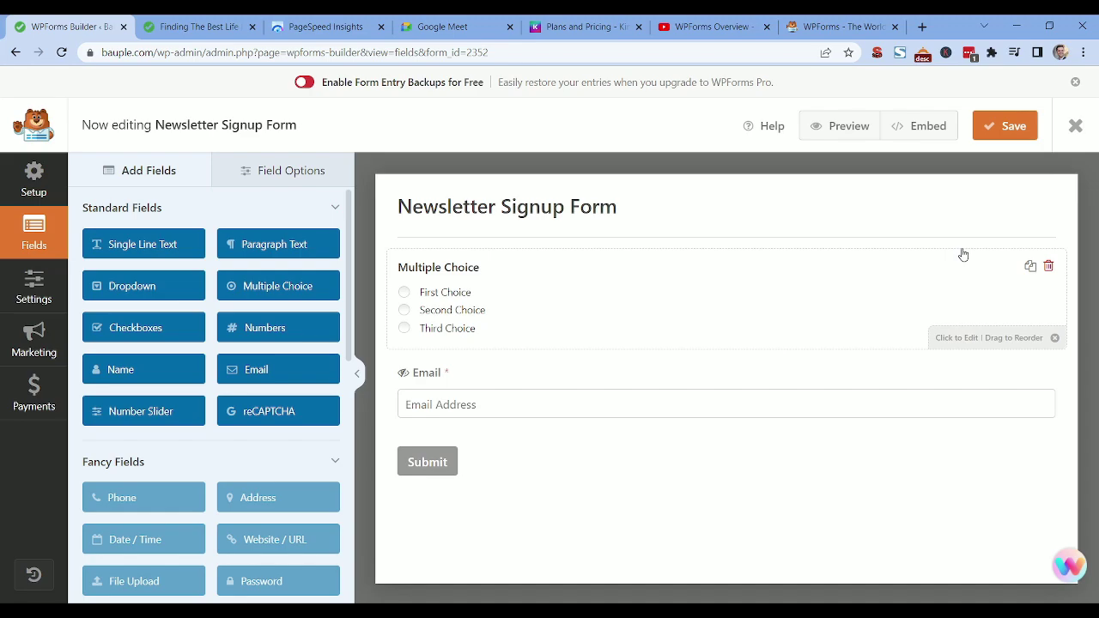
left_click(937, 251)
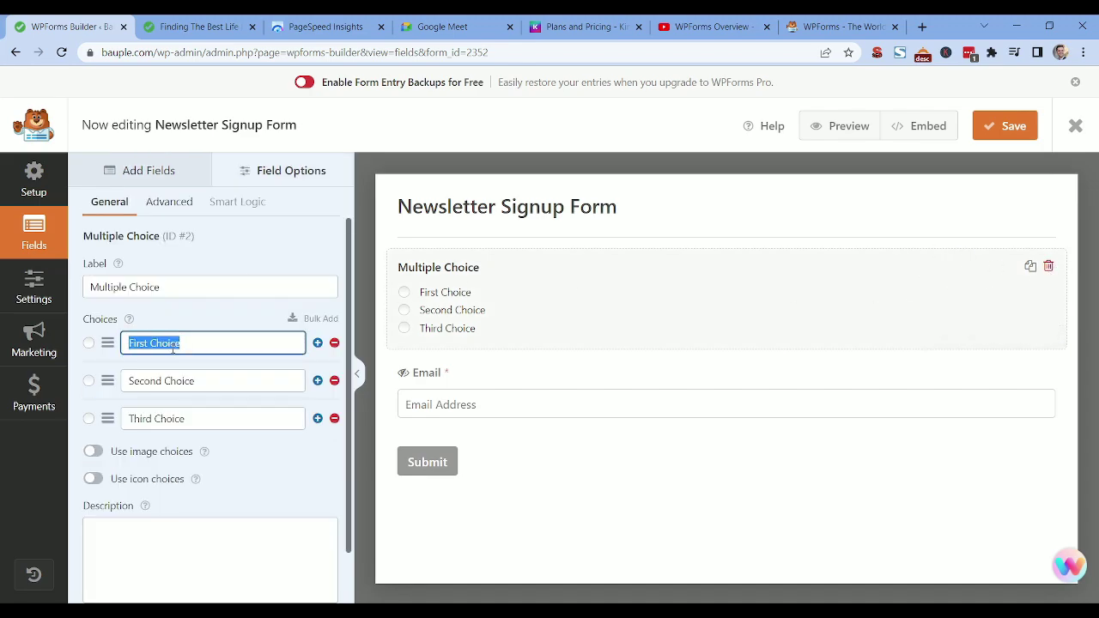
type("savfsa")
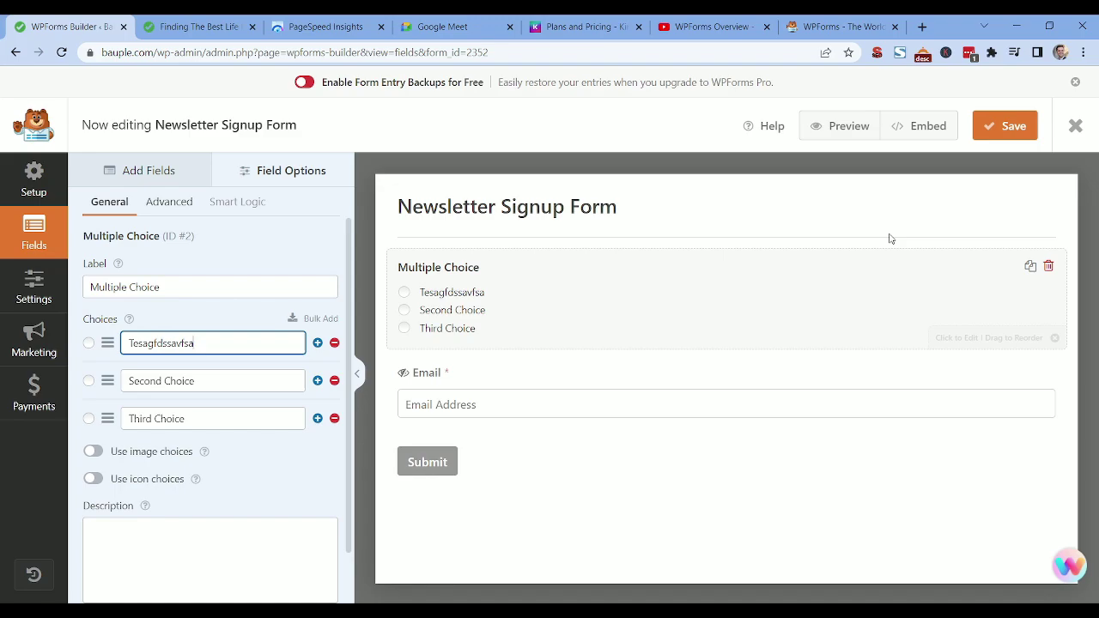
left_click(1048, 268)
left_click(502, 384)
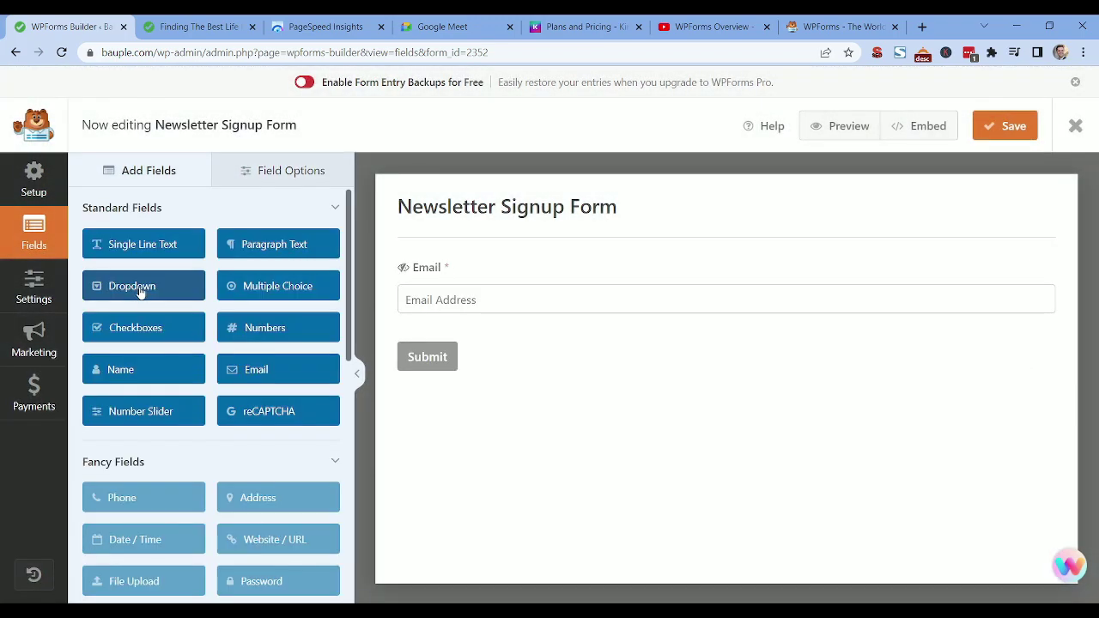
mouse_move(148, 254)
left_mouse_down()
mouse_move(367, 283)
mouse_move(412, 262)
mouse_move(160, 275)
mouse_move(142, 261)
left_mouse_up()
Bring up the wpforms.com homepage and dismiss the Birthday Sale popup.
left_click(809, 27)
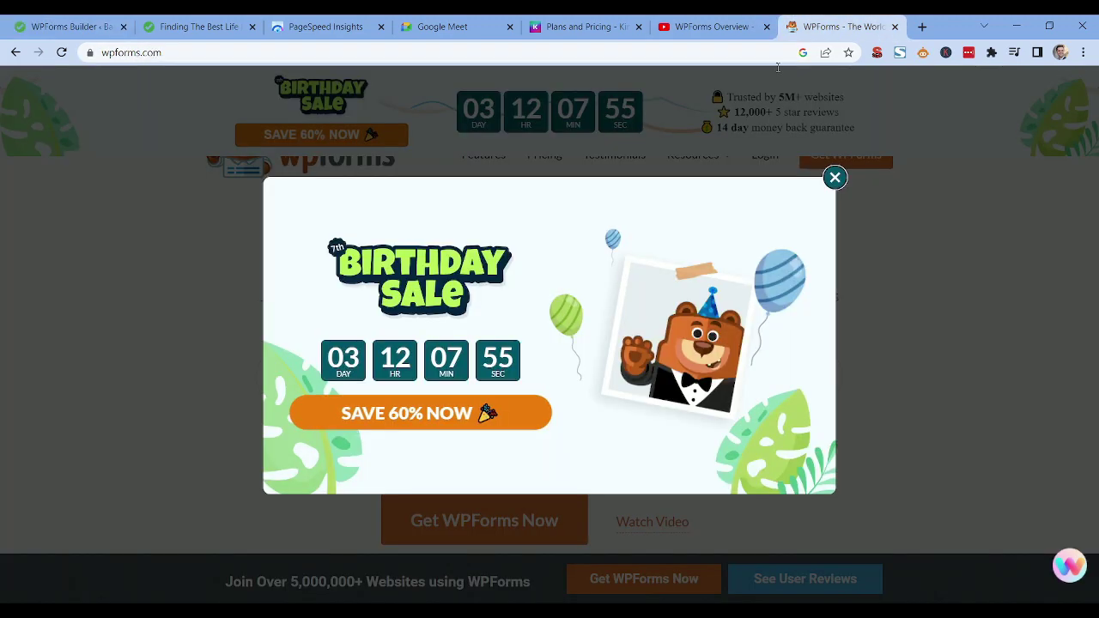
left_click(834, 178)
scroll(672, 337, "up", 1)
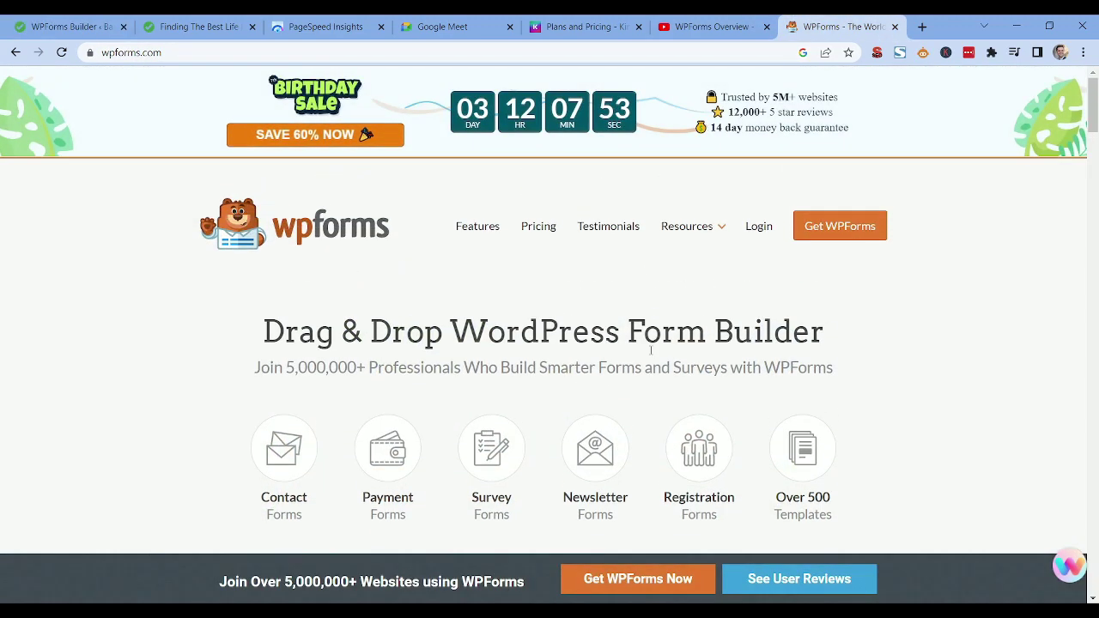
scroll(368, 278, "down", 2)
left_click(64, 20)
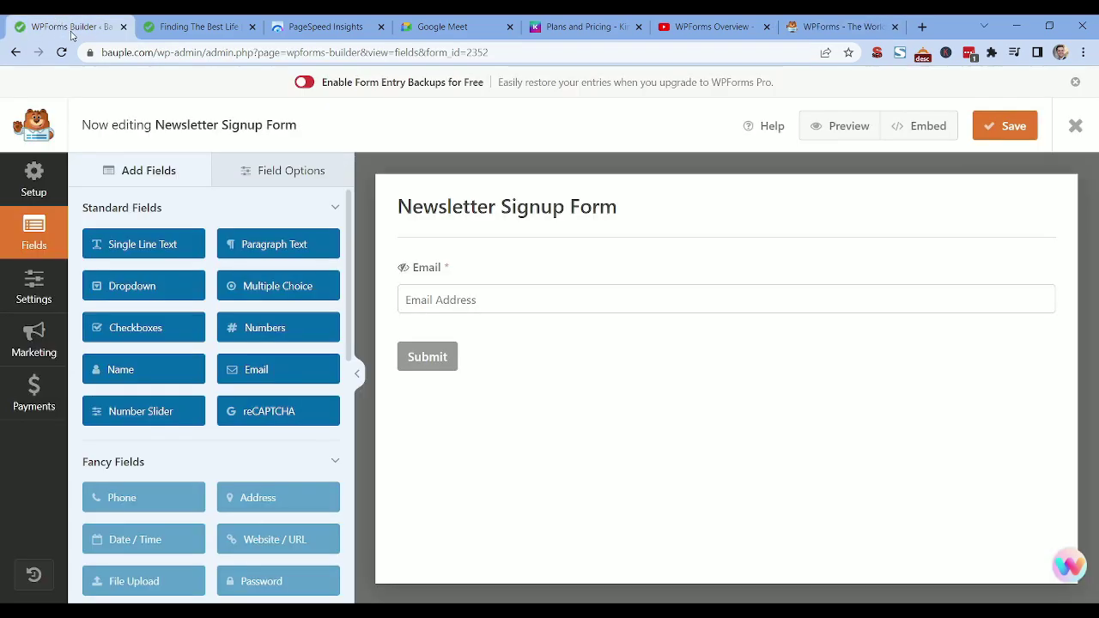
left_click(180, 29)
left_click(72, 24)
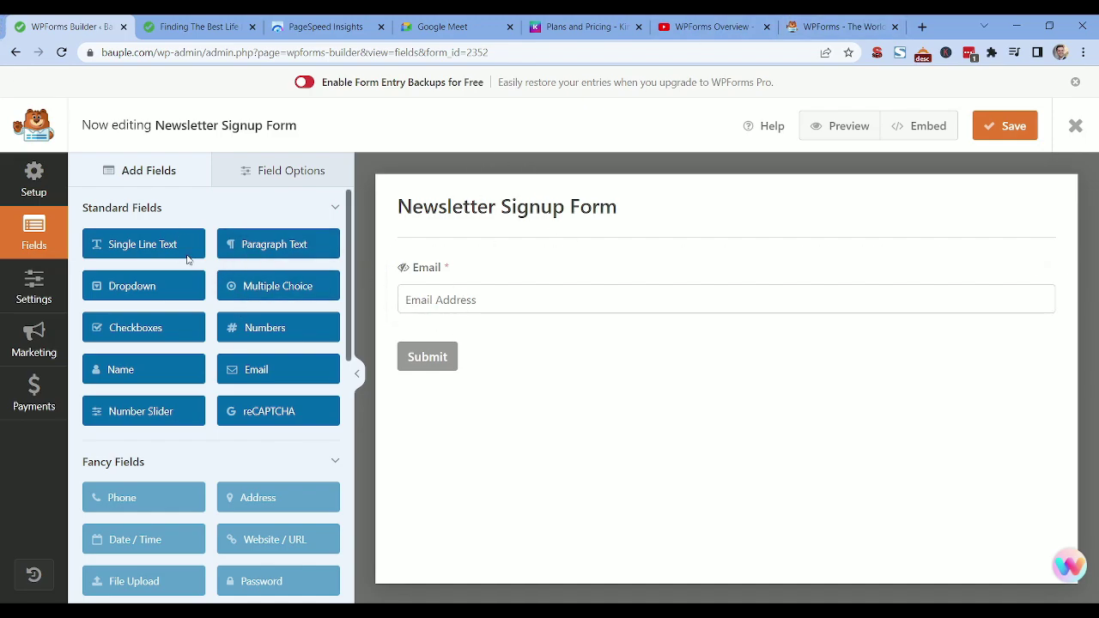
Return to the Simple Sitemap settings page and highlight the plugin name.
left_click(15, 53)
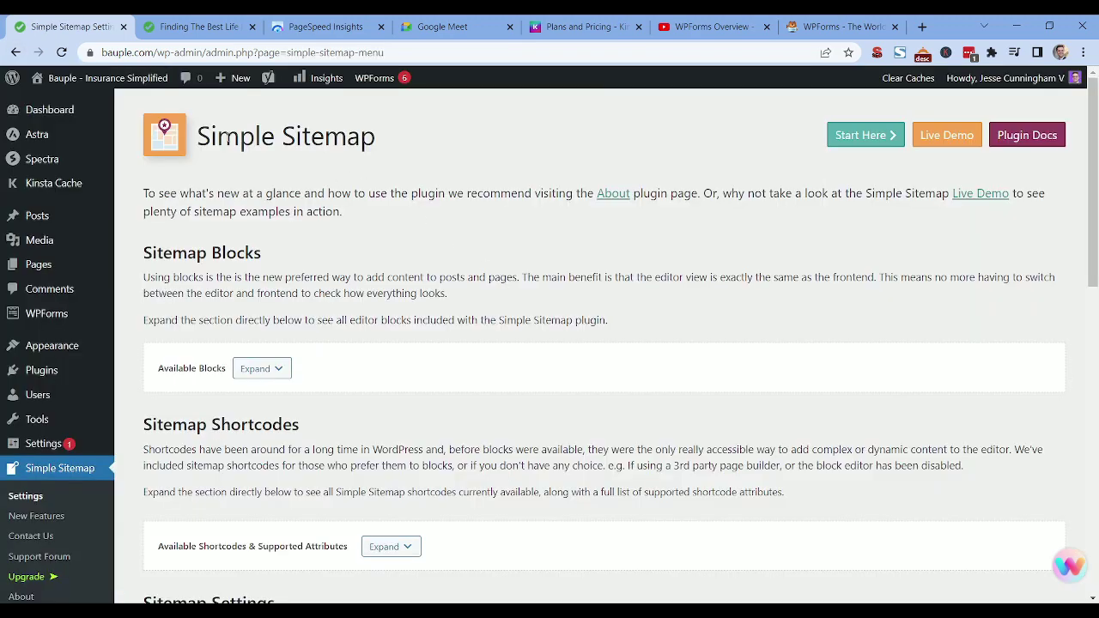
left_click_drag(195, 141, 375, 130)
left_click(375, 131)
In the article tab, replace the path with 'sitemap.' to load the XML sitemap index.
left_click(207, 23)
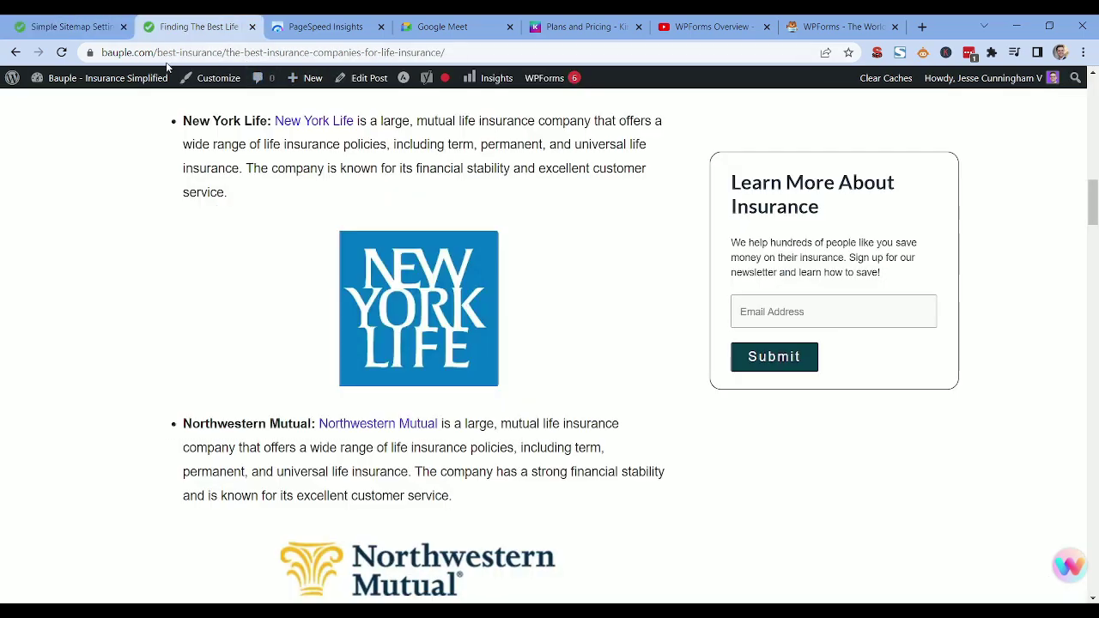
left_click_drag(160, 55, 441, 53)
type("sitemap.xml")
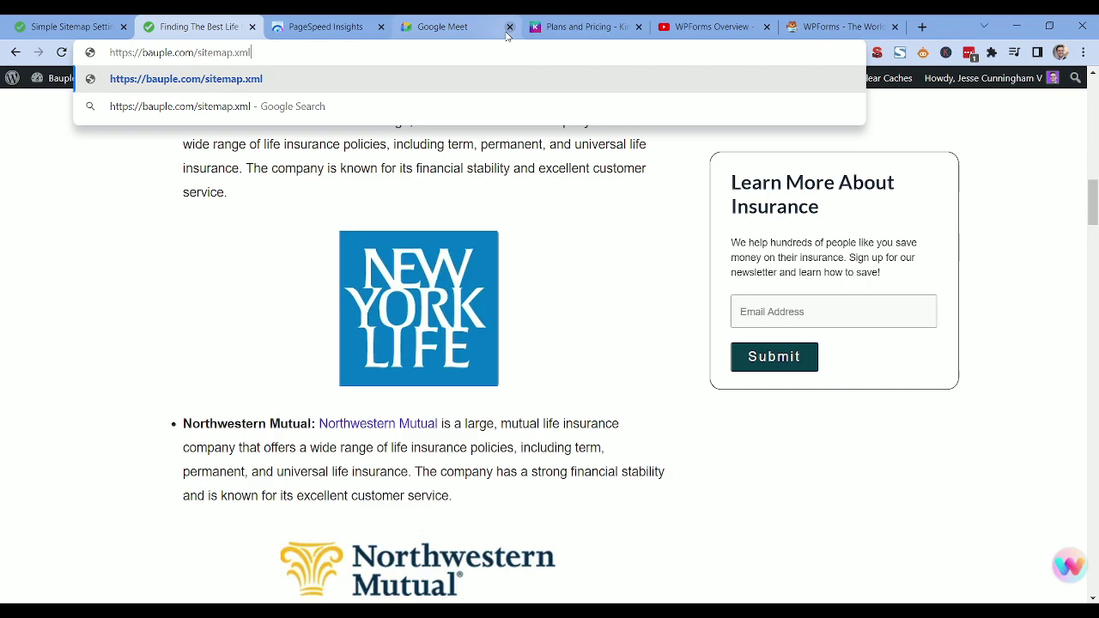
key("Return")
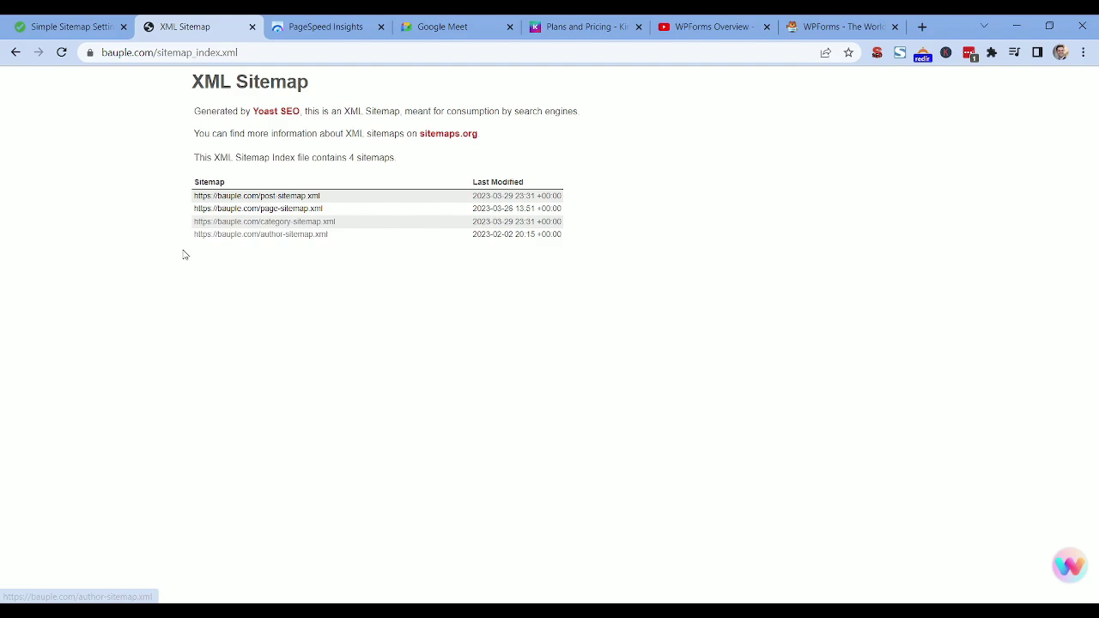
Check the post sitemap's 251 URLs, then open the page sitemap from the index.
left_click(284, 197)
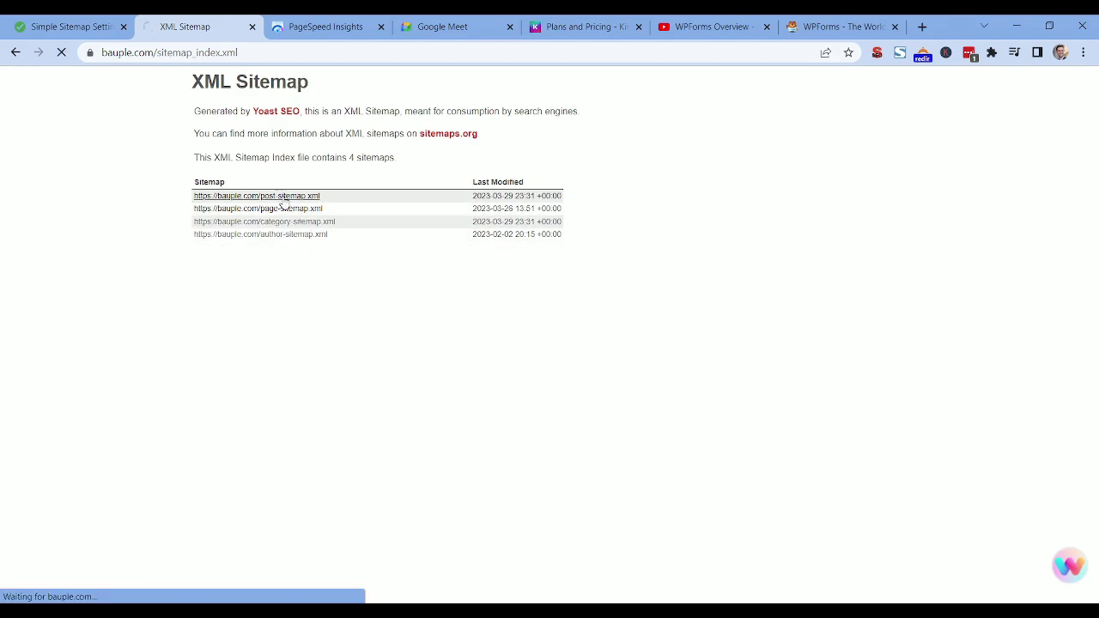
scroll(137, 322, "down", 10)
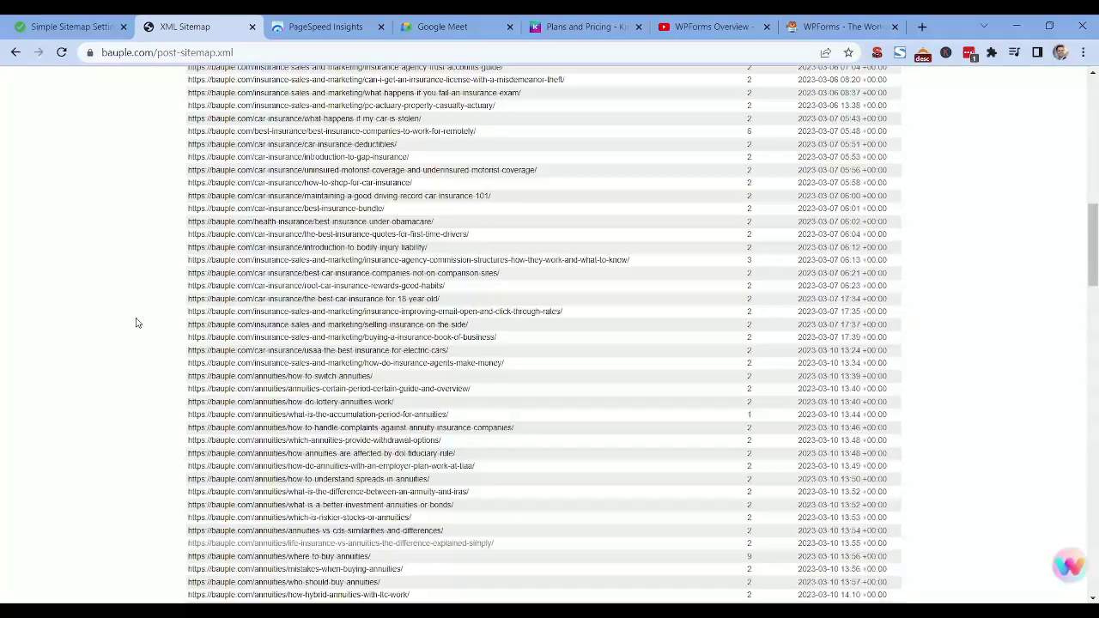
scroll(163, 331, "up", 10)
left_click_drag(347, 158, 327, 158)
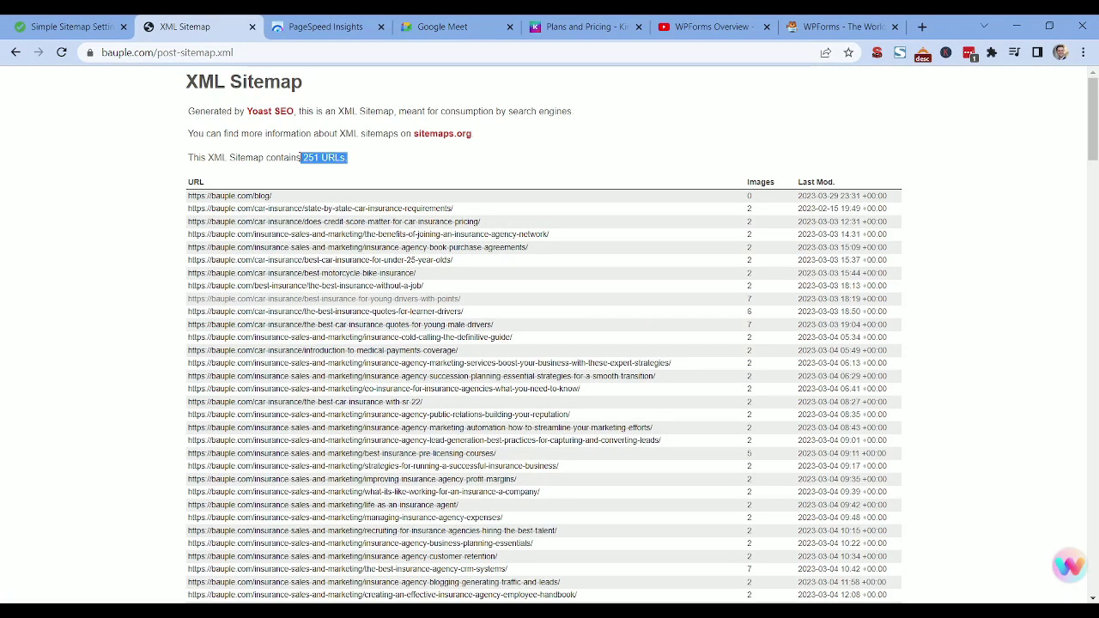
left_click(16, 53)
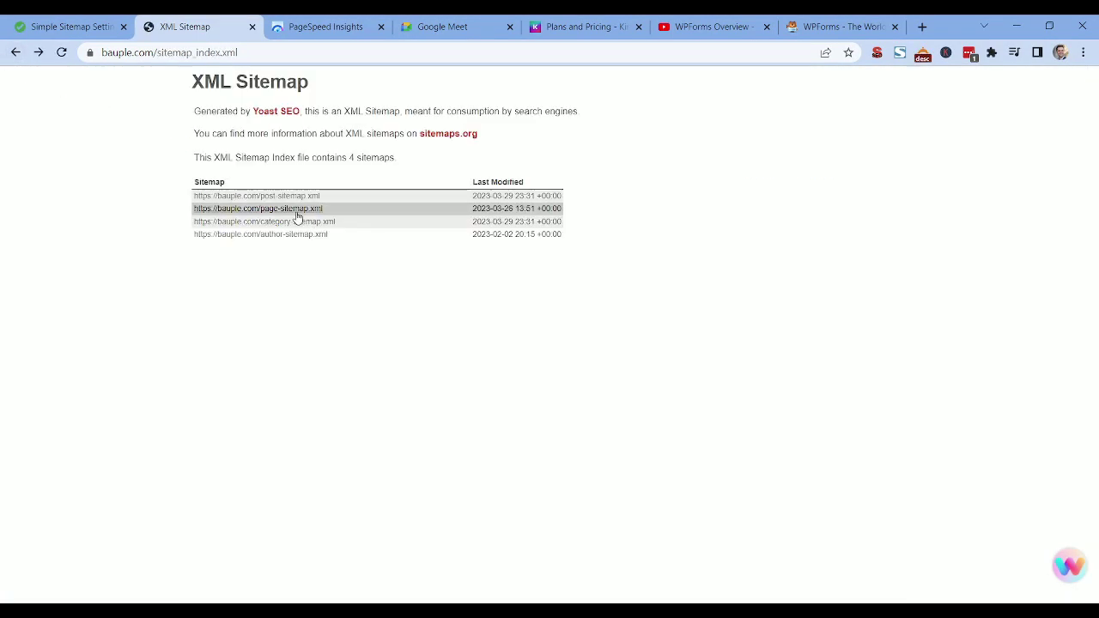
left_click(293, 211)
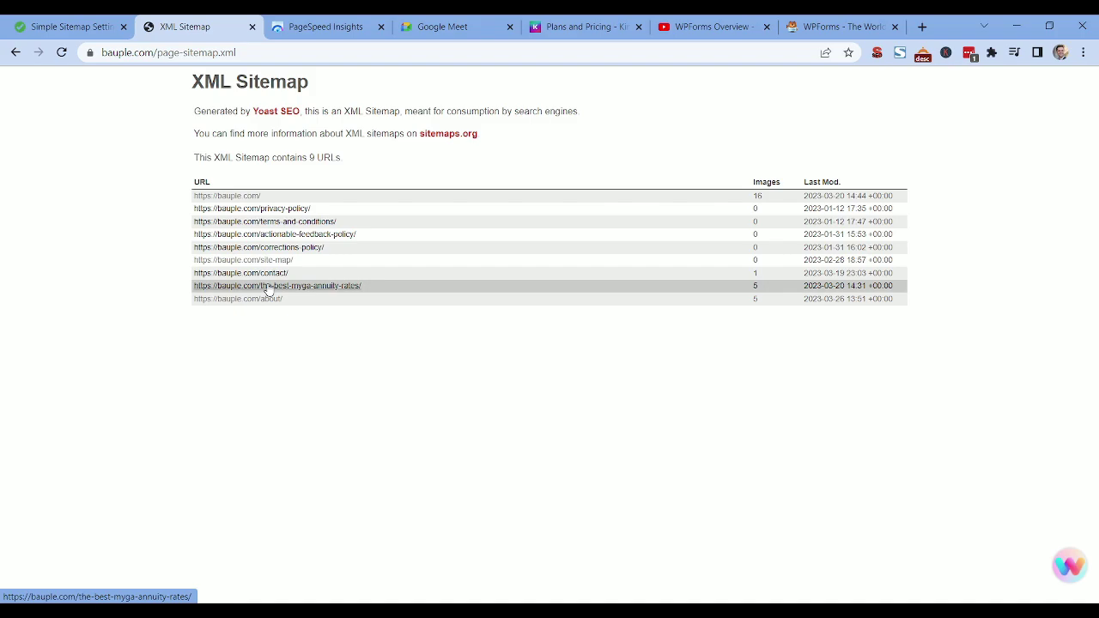
Return to the sitemap index, then switch back to the Simple Sitemap settings.
left_click(15, 53)
key("ctrl+Page_Up")
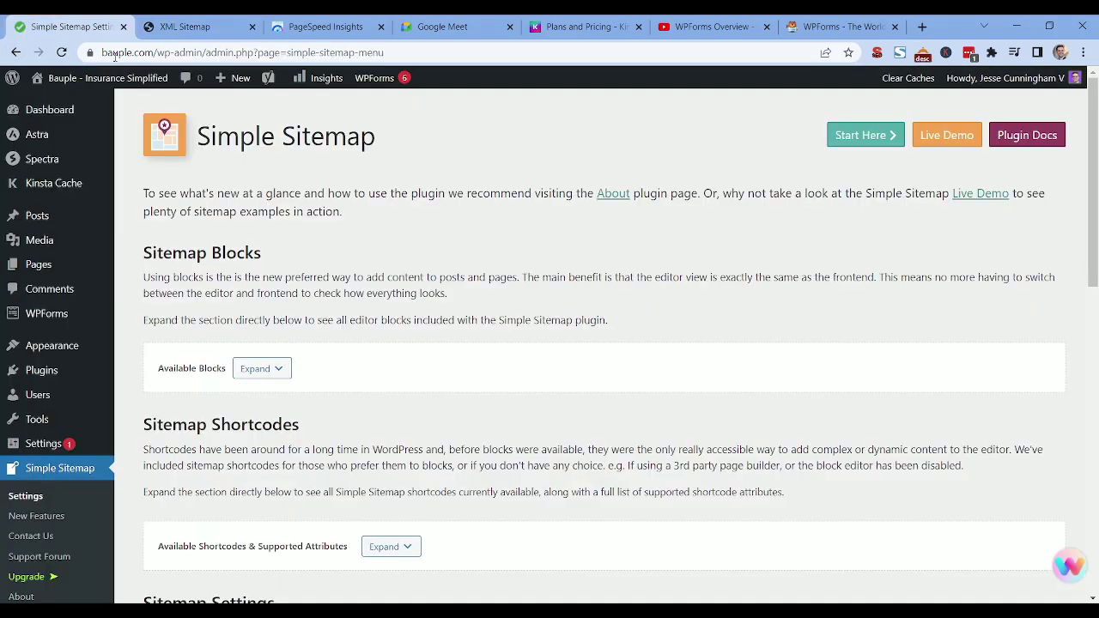
left_click_drag(201, 137, 343, 134)
left_click(394, 152)
Trim the sitemap tab's address to bauple.com and browse the homepage.
left_click(183, 33)
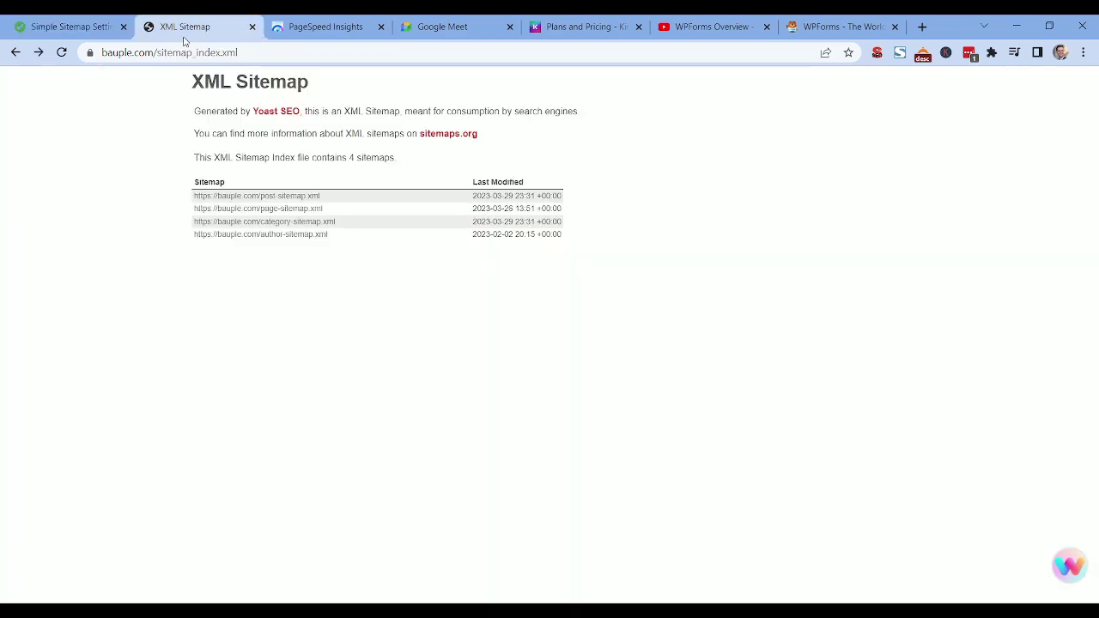
left_click_drag(238, 52, 216, 55)
key("BackSpace")
key("Return")
scroll(364, 329, "down", 20)
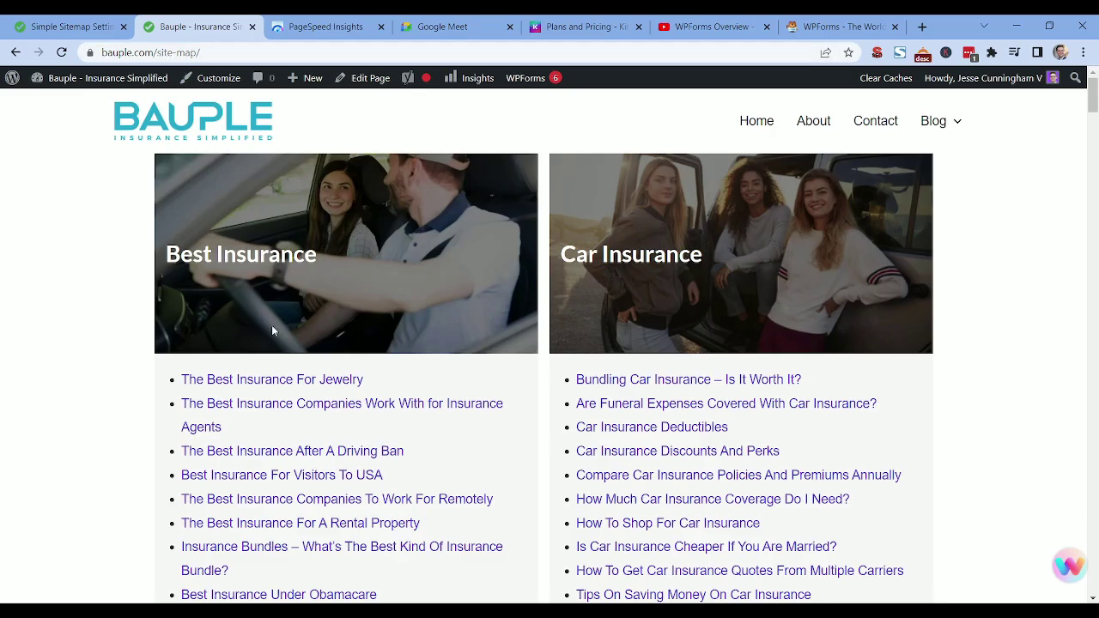
scroll(159, 337, "down", 2)
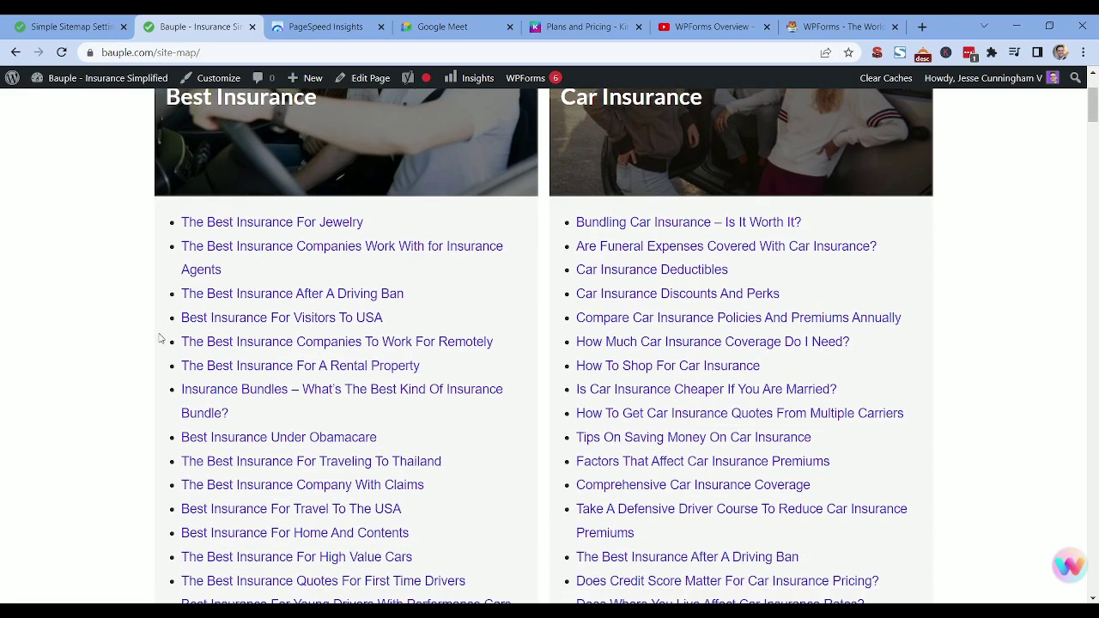
scroll(159, 337, "up", 2)
scroll(711, 260, "down", 20)
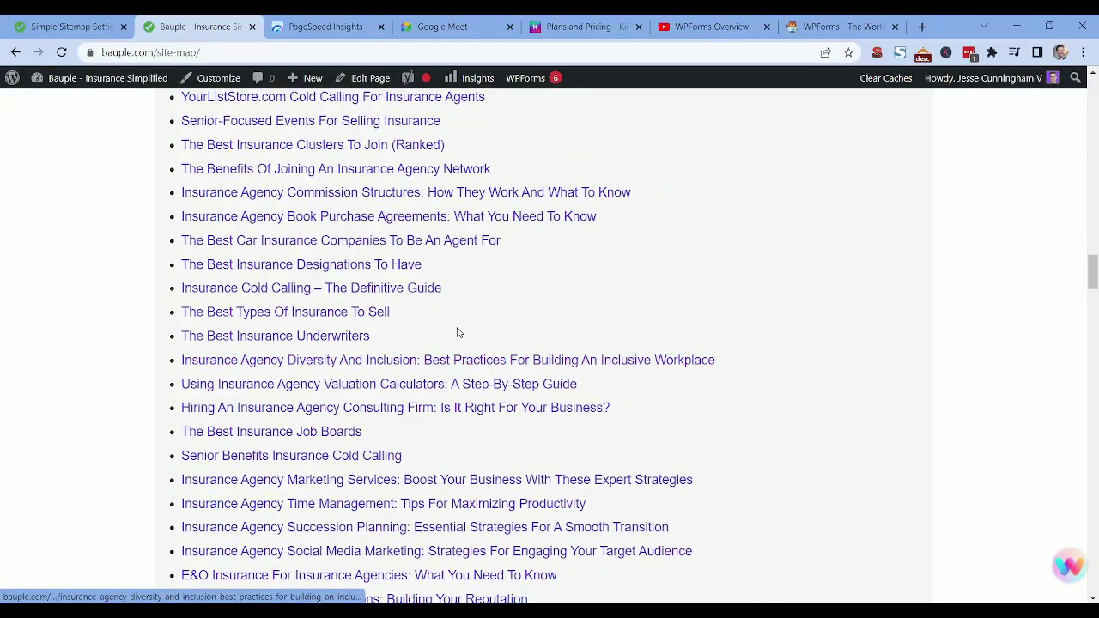
scroll(137, 363, "down", 12)
scroll(144, 344, "down", 20)
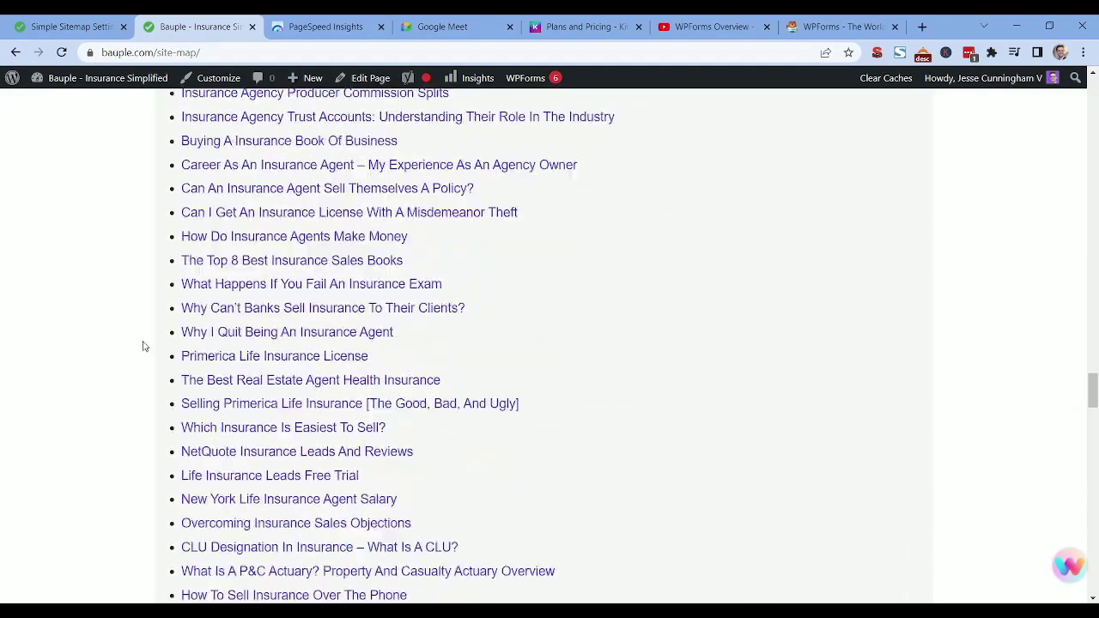
scroll(144, 344, "up", 4)
scroll(144, 344, "up", 2)
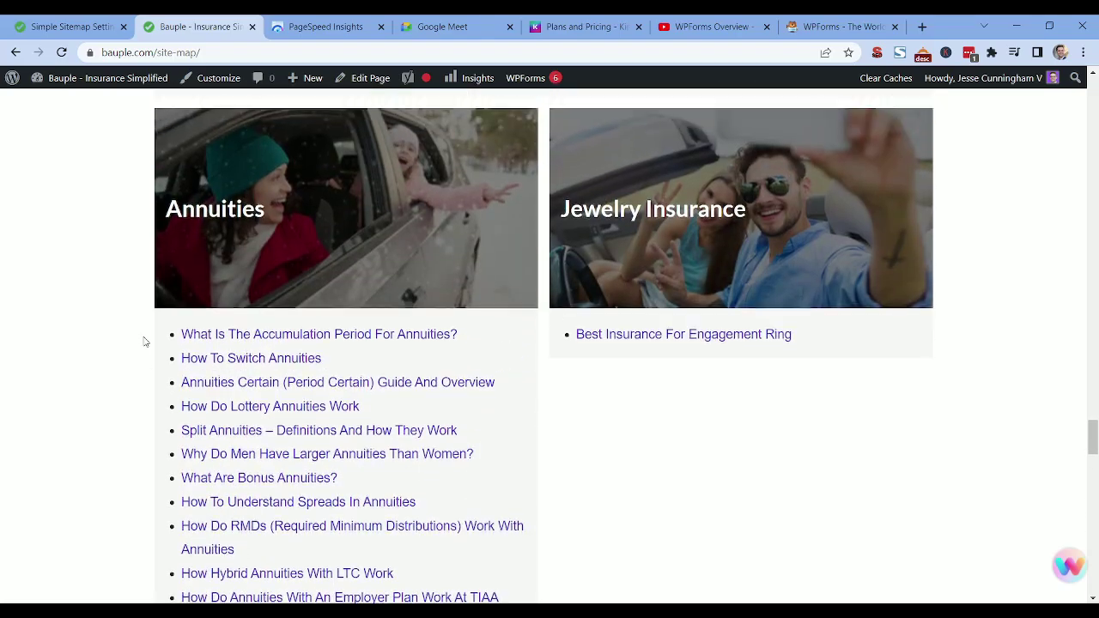
scroll(144, 341, "down", 15)
scroll(144, 336, "down", 6)
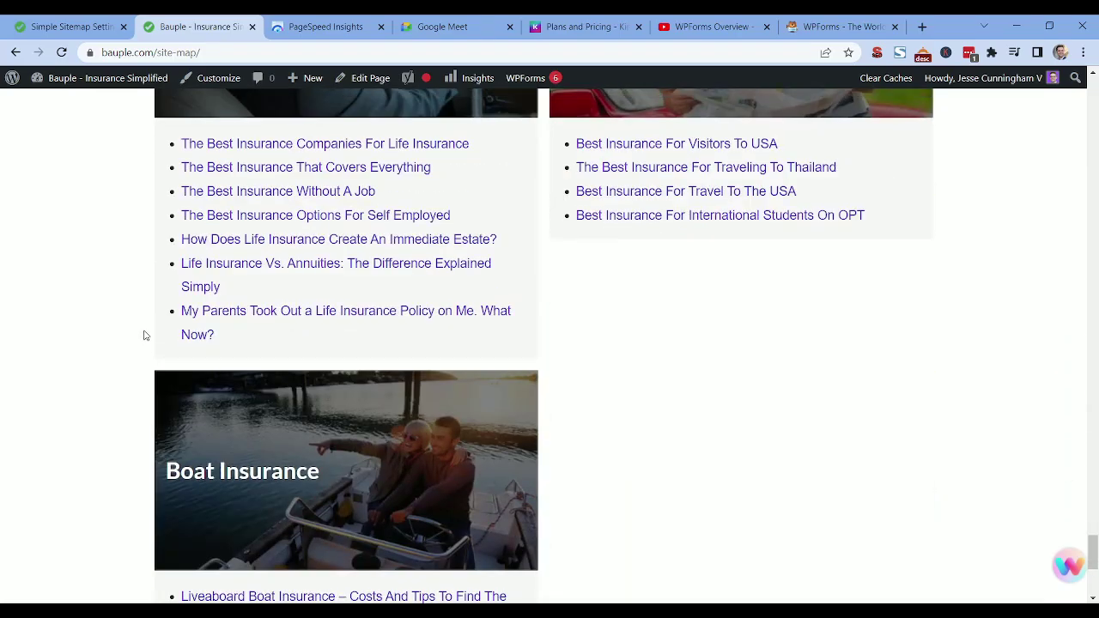
scroll(144, 336, "up", 2)
scroll(144, 336, "down", 6)
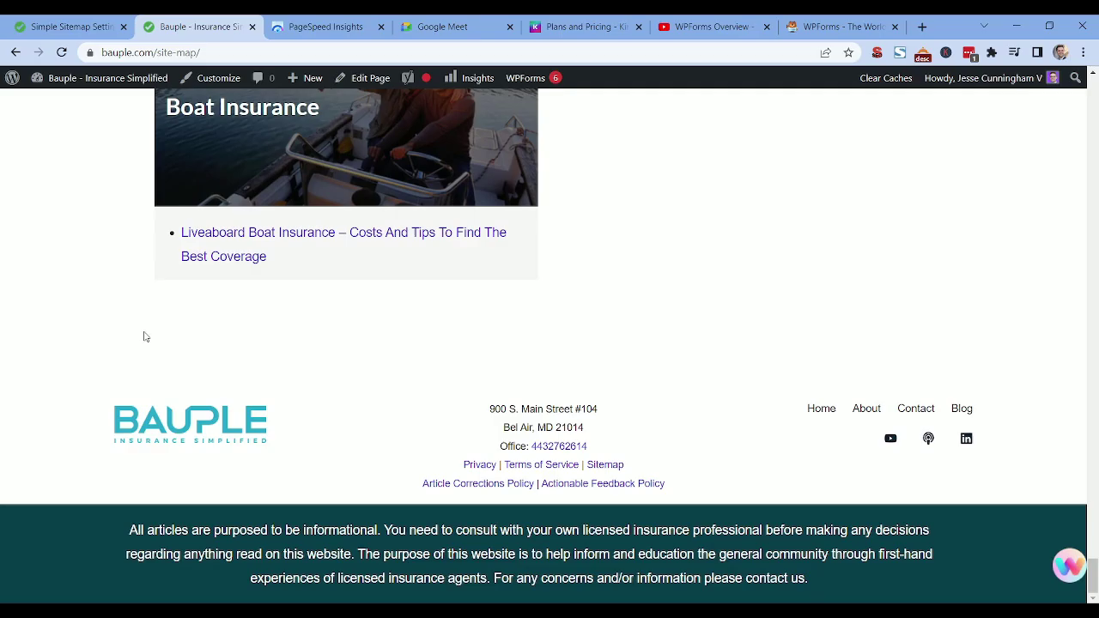
scroll(146, 336, "up", 7)
scroll(426, 287, "up", 20)
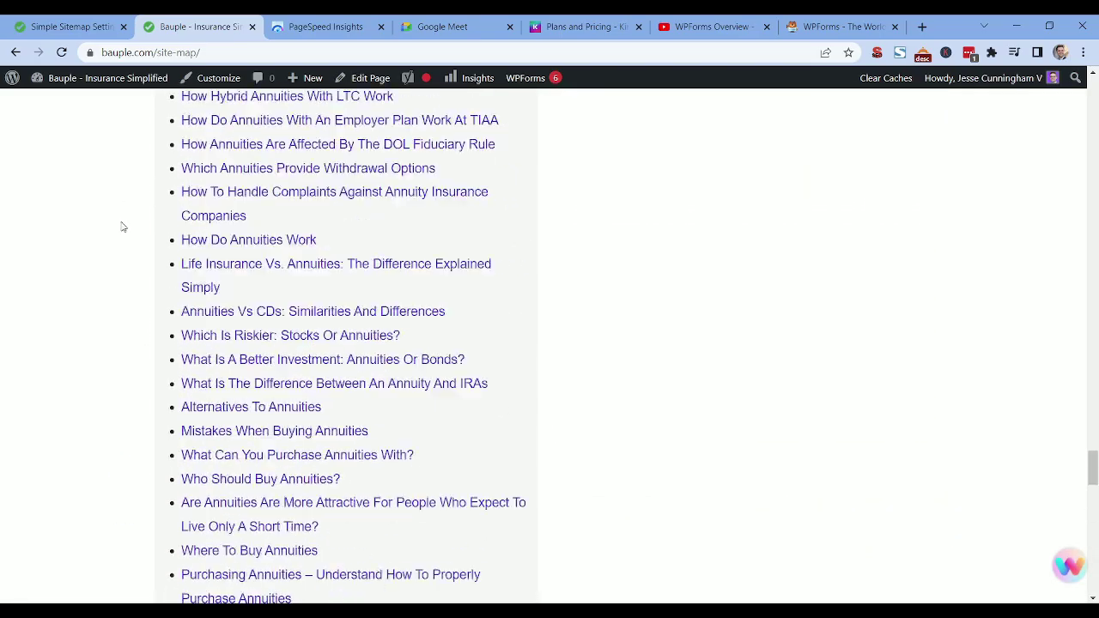
scroll(107, 288, "up", 15)
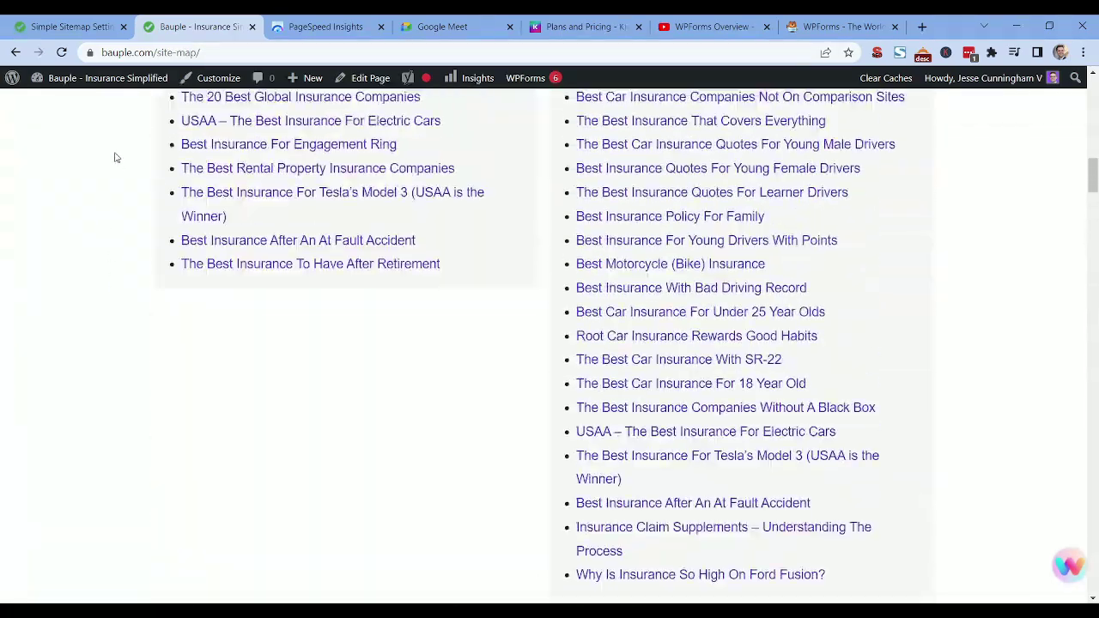
Open the footer Sitemap page listing articles by category, then return to Simple Sitemap settings.
left_click(63, 20)
left_click_drag(200, 126, 342, 137)
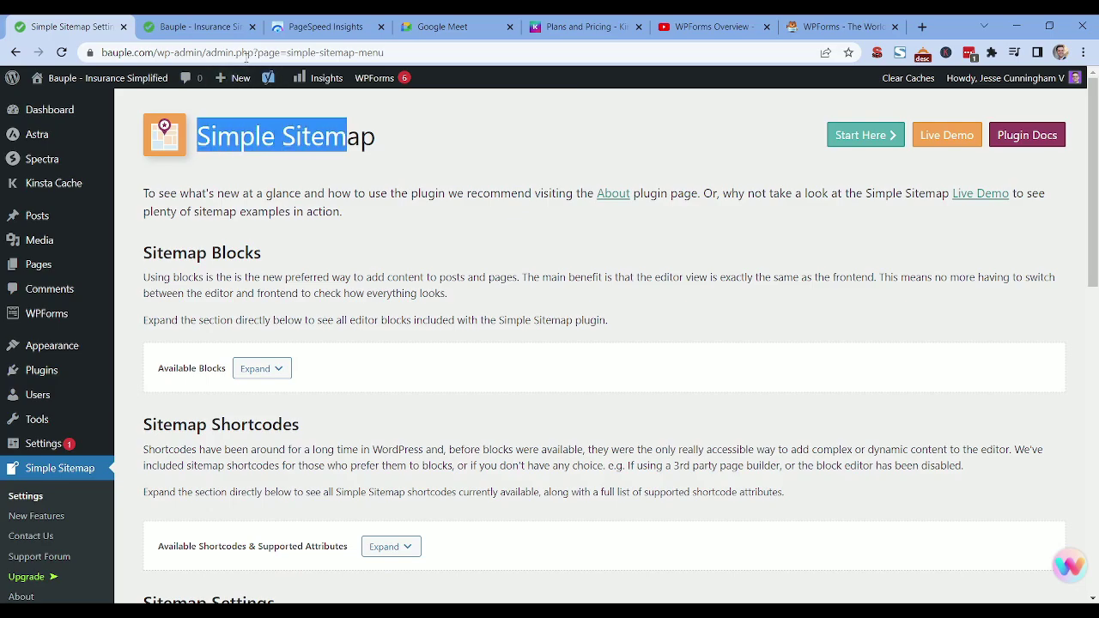
left_click(198, 27)
scroll(277, 283, "up", 10)
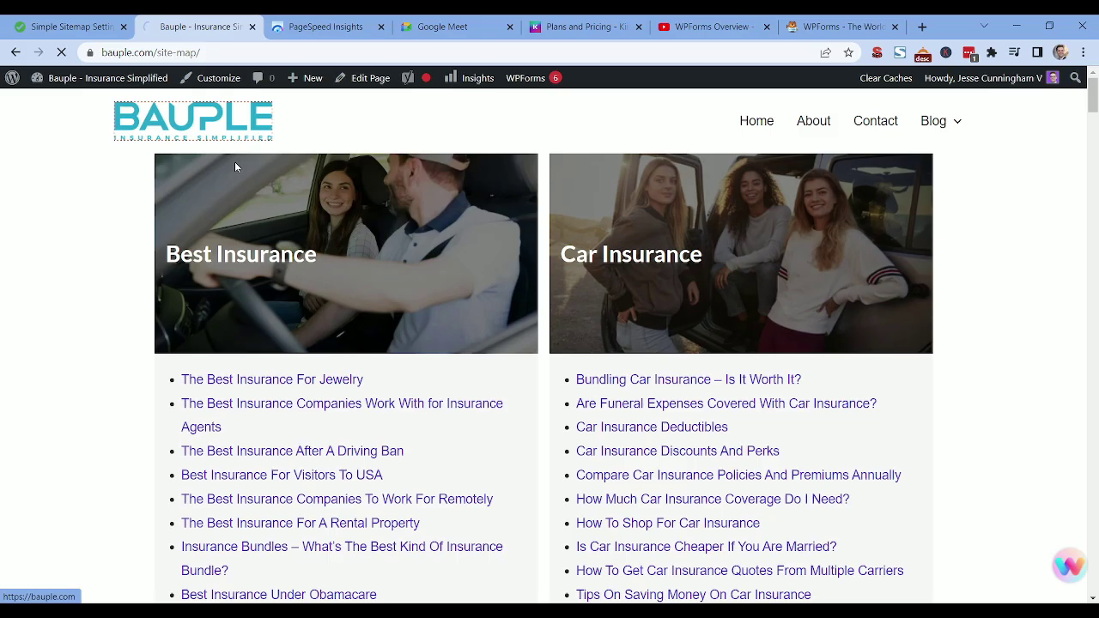
scroll(275, 375, "down", 20)
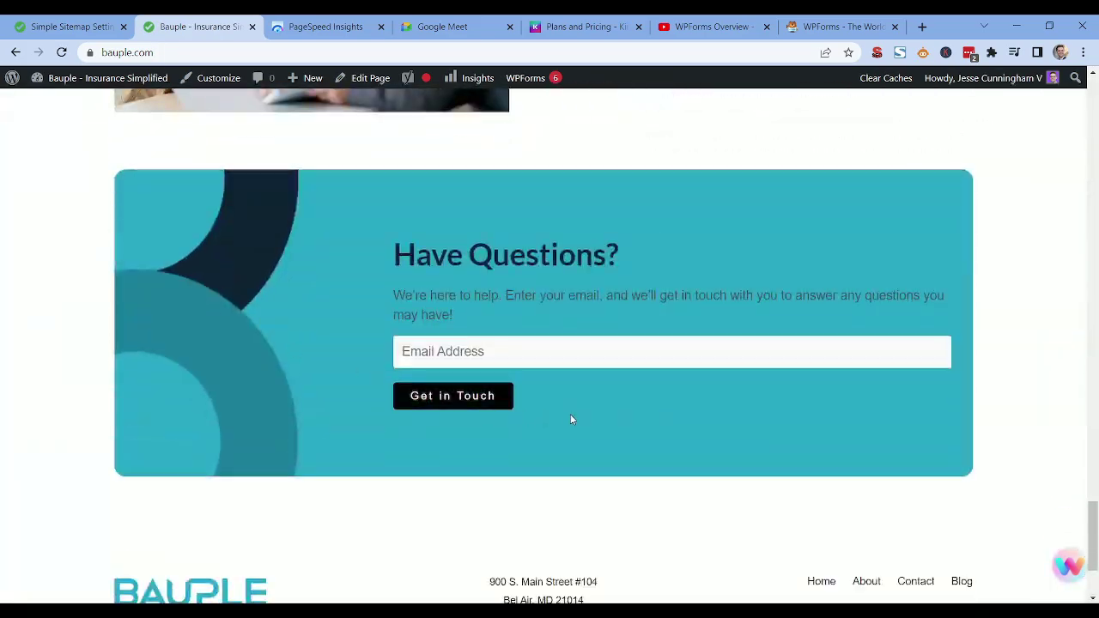
scroll(572, 419, "down", 2)
left_click(602, 466)
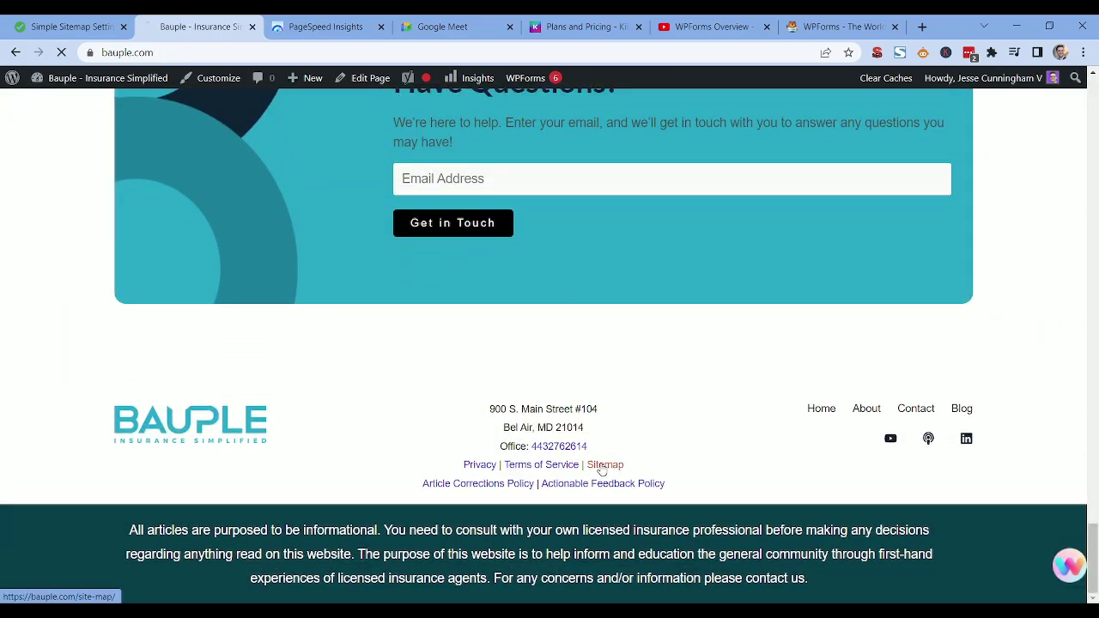
scroll(96, 364, "down", 3)
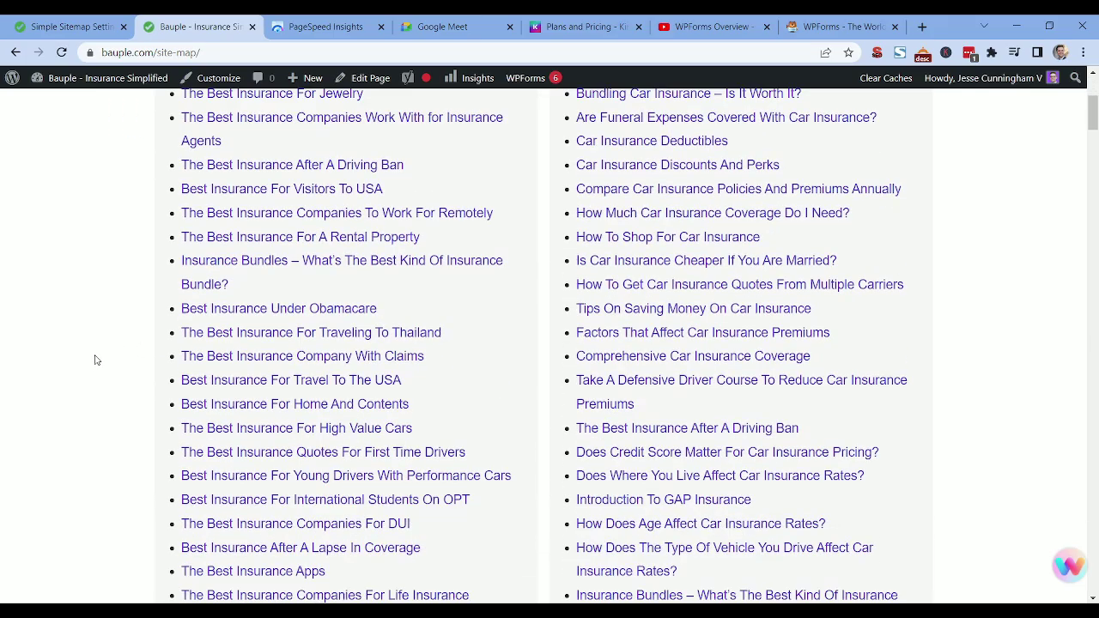
scroll(124, 332, "up", 3)
scroll(600, 386, "down", 3)
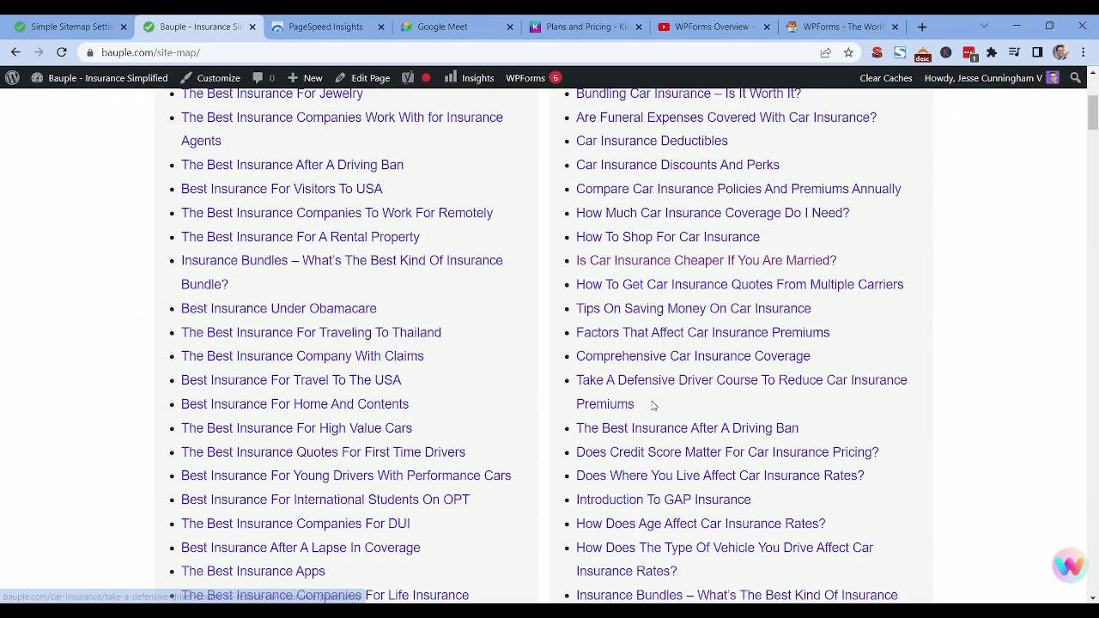
scroll(553, 405, "up", 3)
scroll(551, 416, "down", 12)
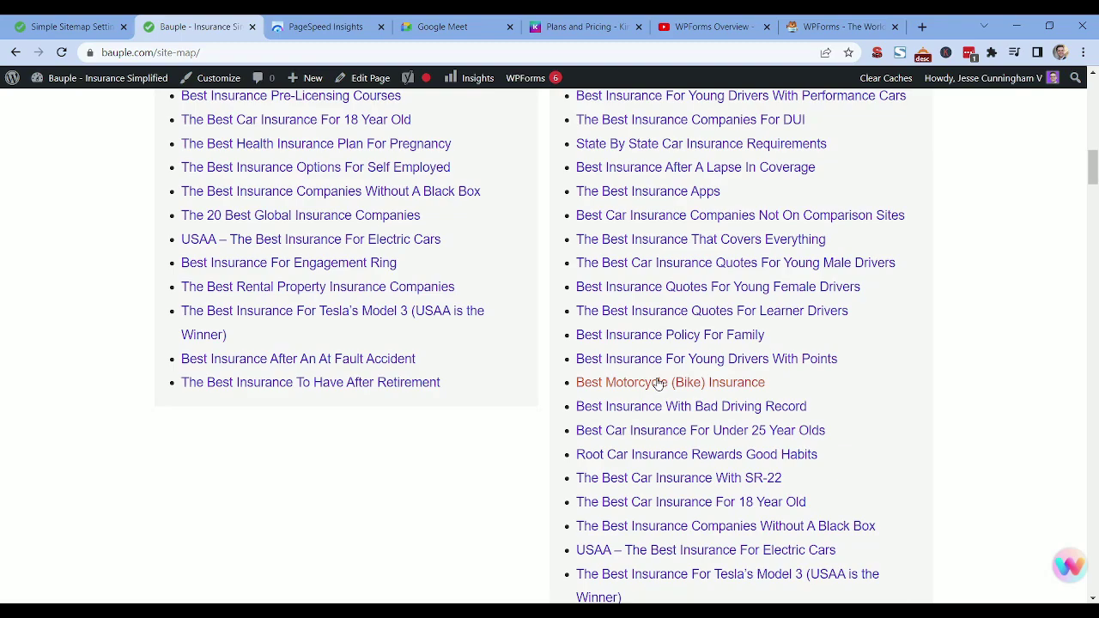
key("ctrl+Page_Up")
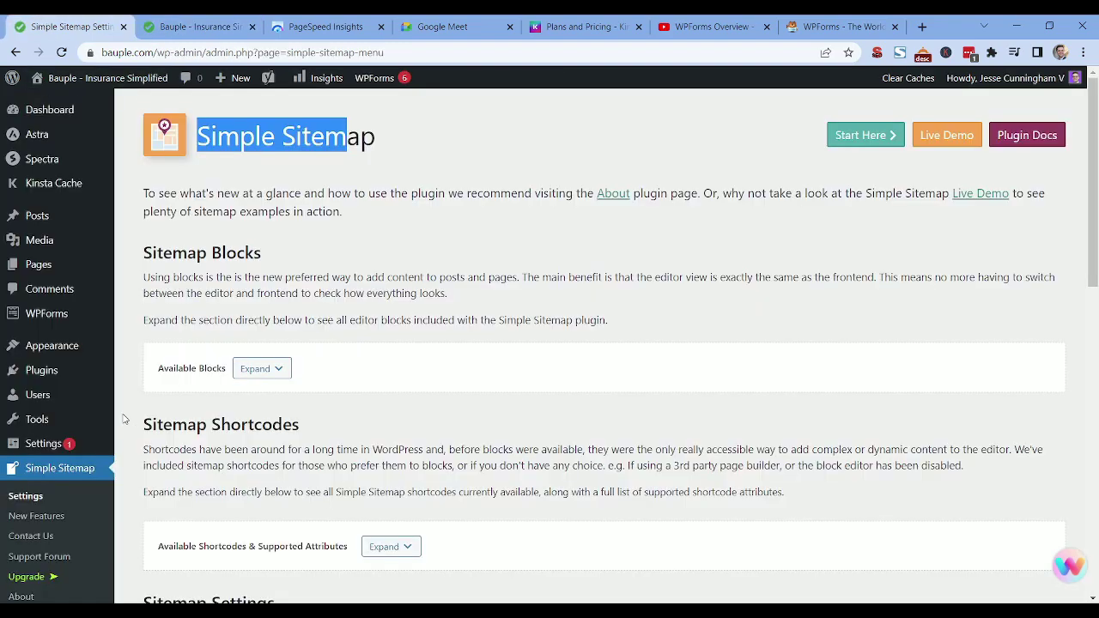
scroll(122, 419, "down", 4)
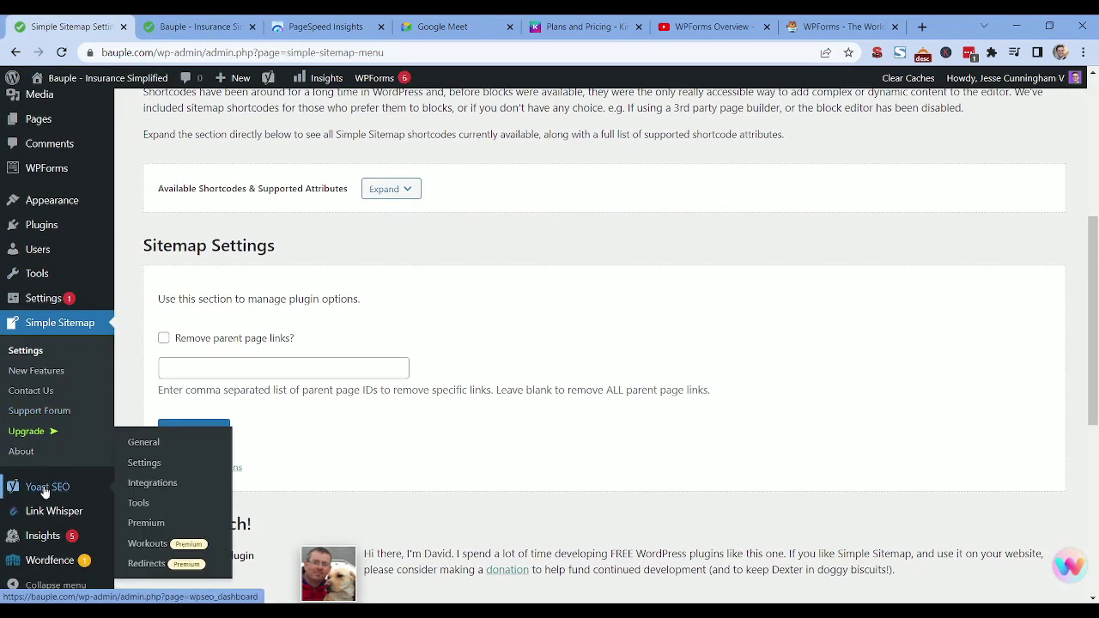
Review Yoast SEO's Site features settings, then switch to the site map tab.
left_click(45, 487)
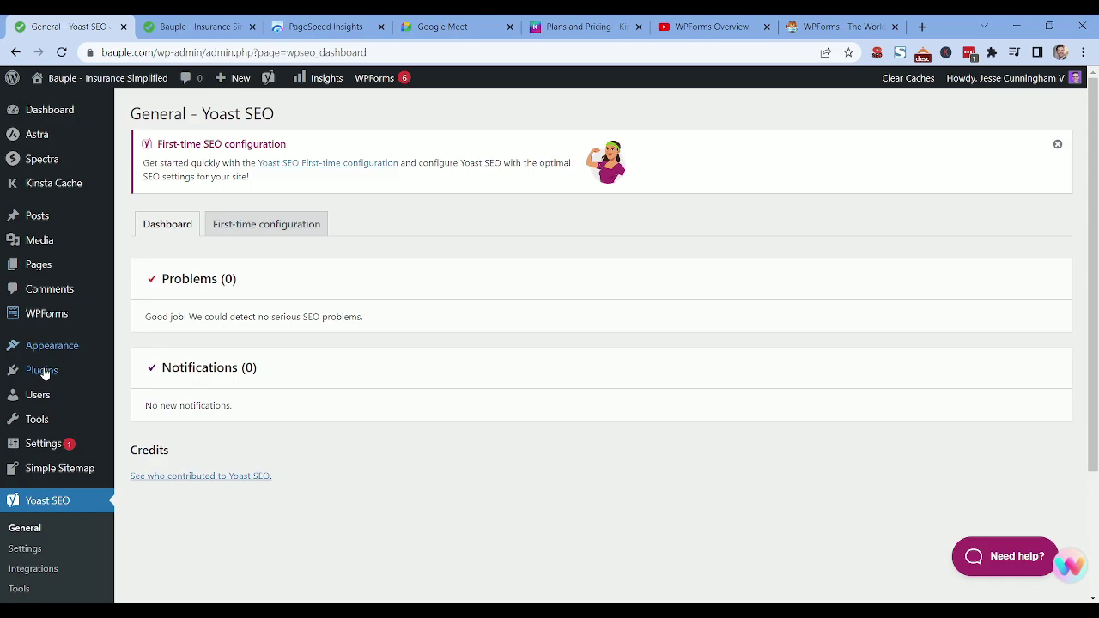
scroll(51, 369, "down", 2)
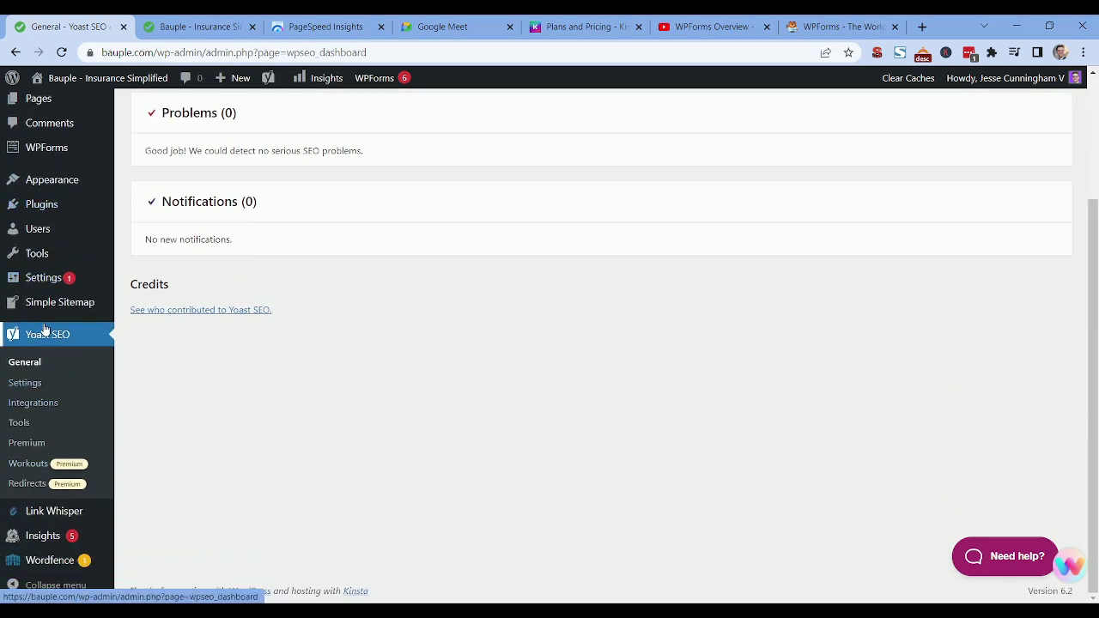
scroll(278, 388, "up", 2)
scroll(180, 347, "down", 2)
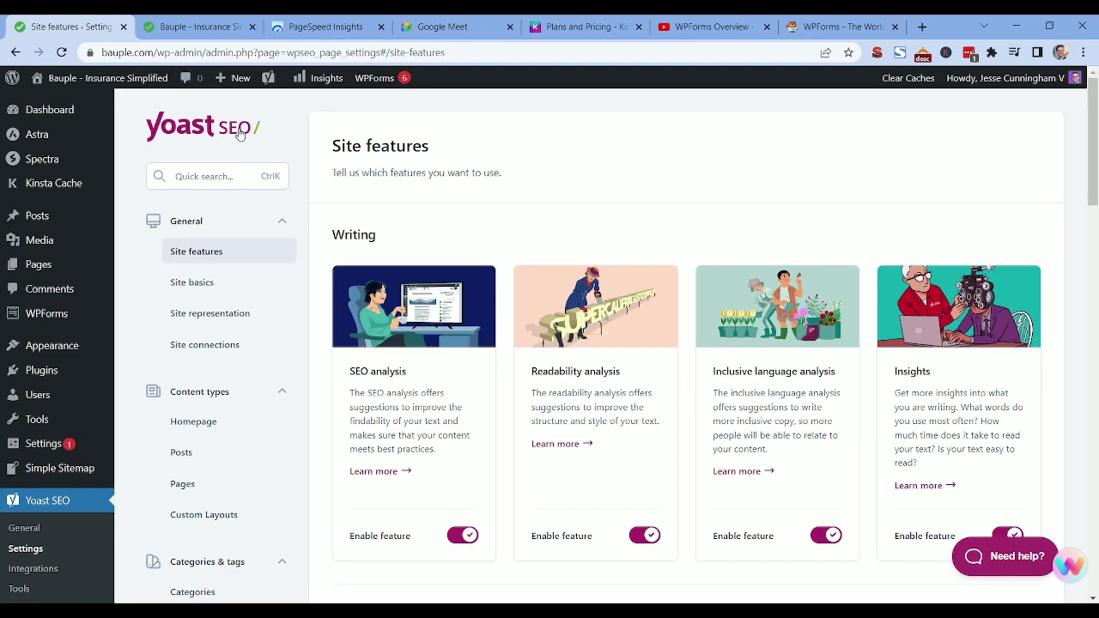
key("ctrl+Tab")
Open the Young Male Drivers car insurance article in the post editor.
left_click(624, 263)
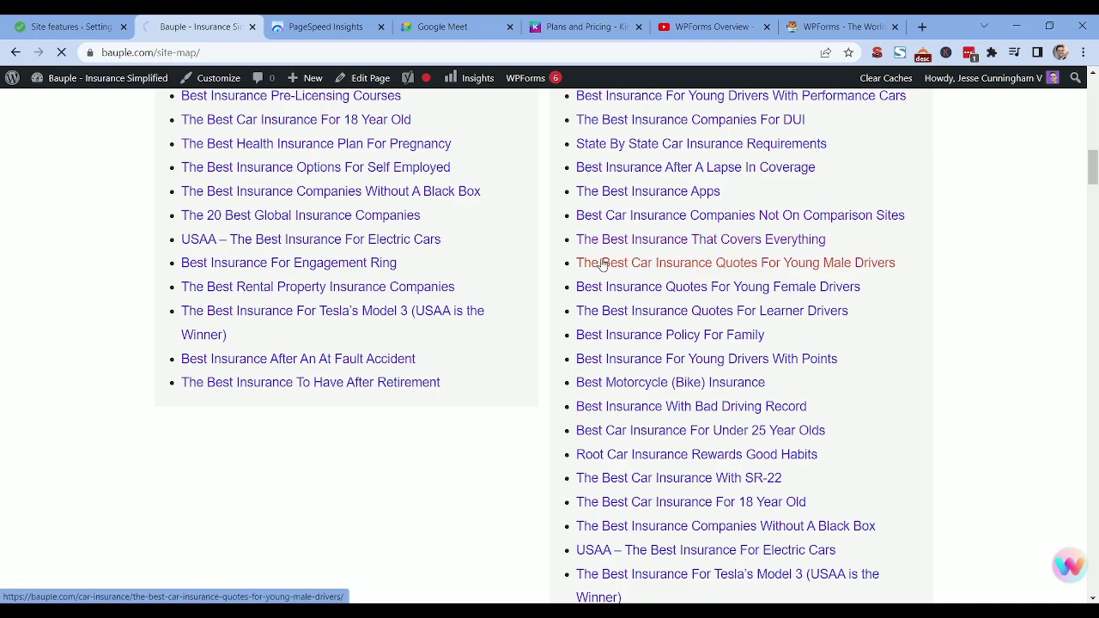
left_click(67, 26)
left_click(175, 22)
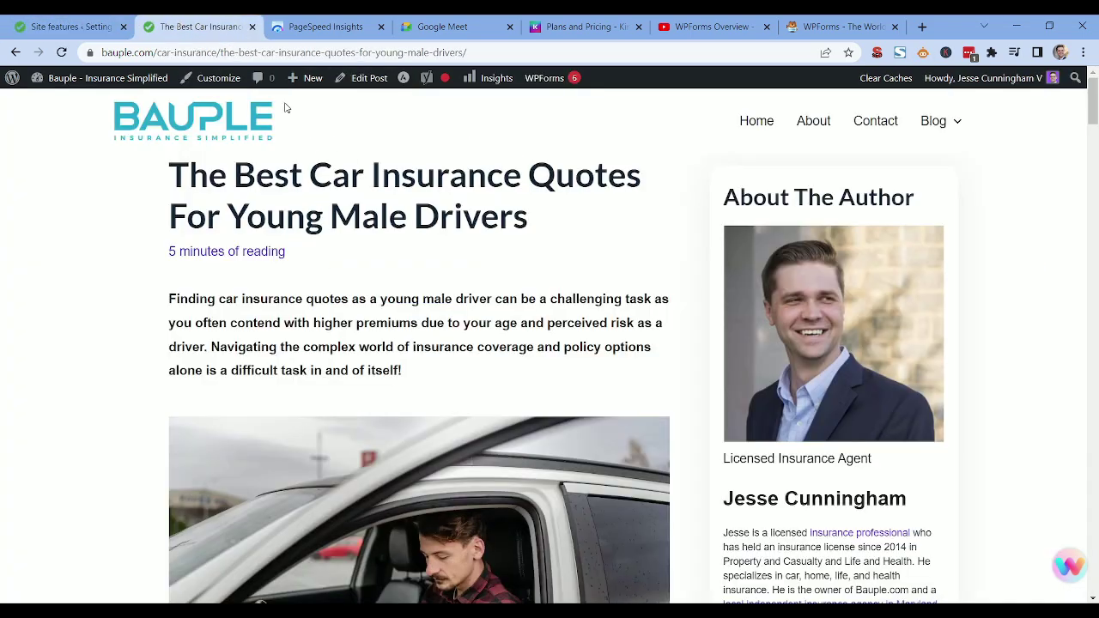
left_click(371, 78)
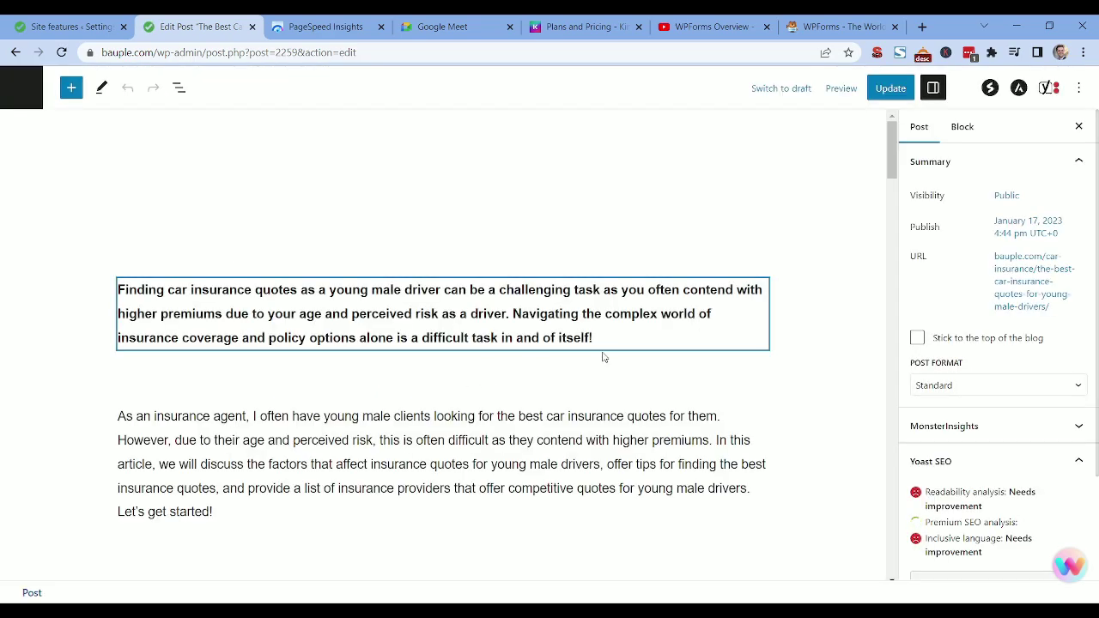
Inspect the Yoast meta box's SEO title, slug and meta description.
scroll(634, 287, "down", 15)
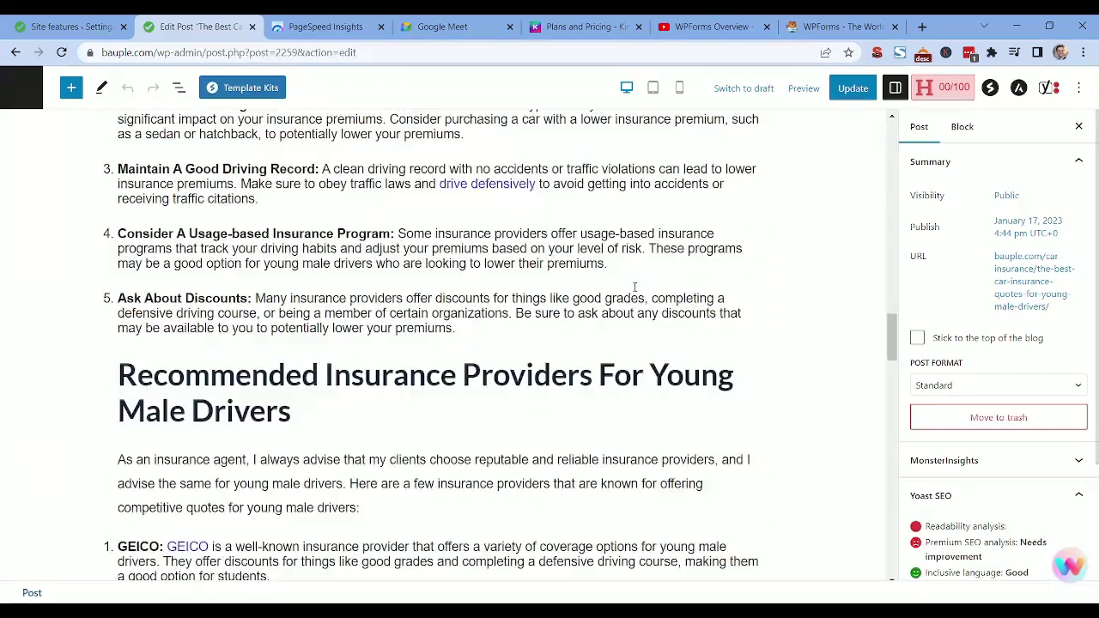
scroll(527, 326, "down", 20)
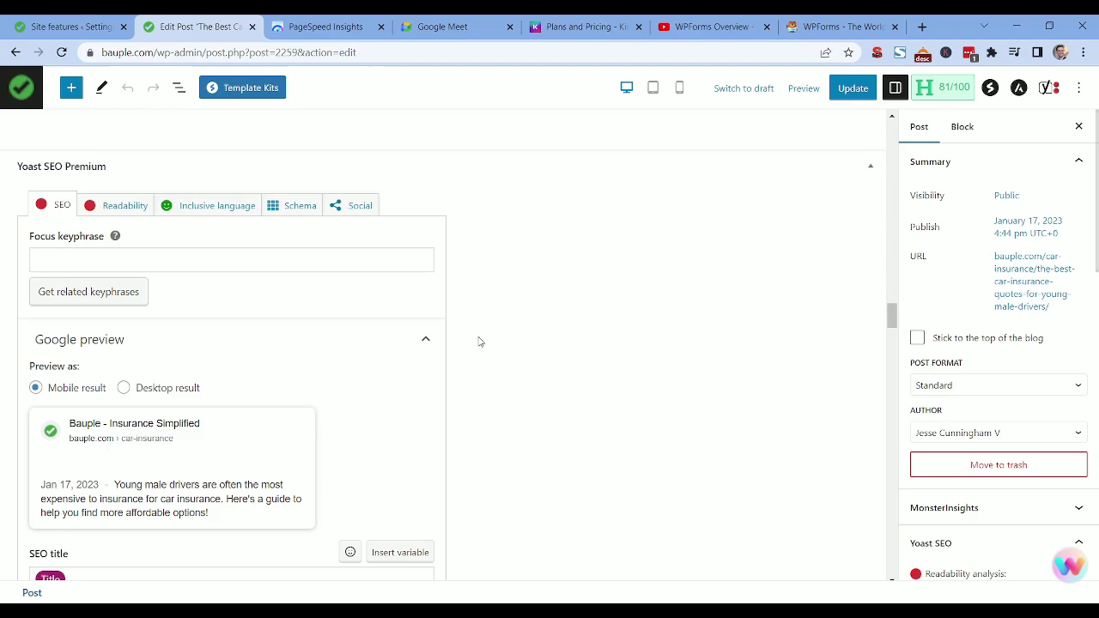
scroll(480, 341, "down", 3)
scroll(480, 342, "up", 4)
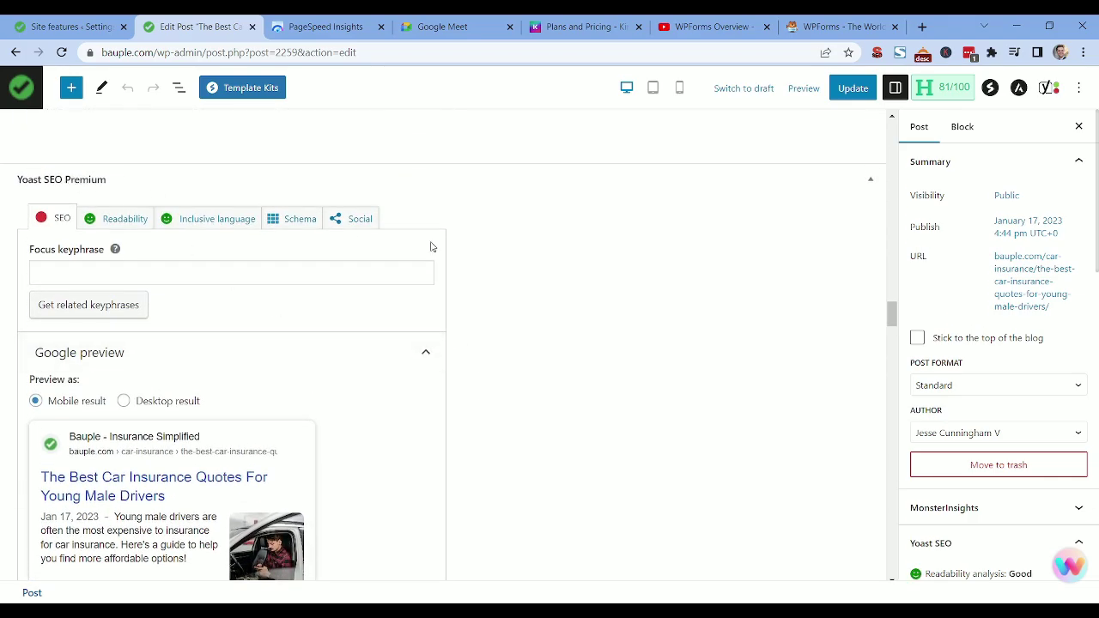
scroll(515, 350, "down", 3)
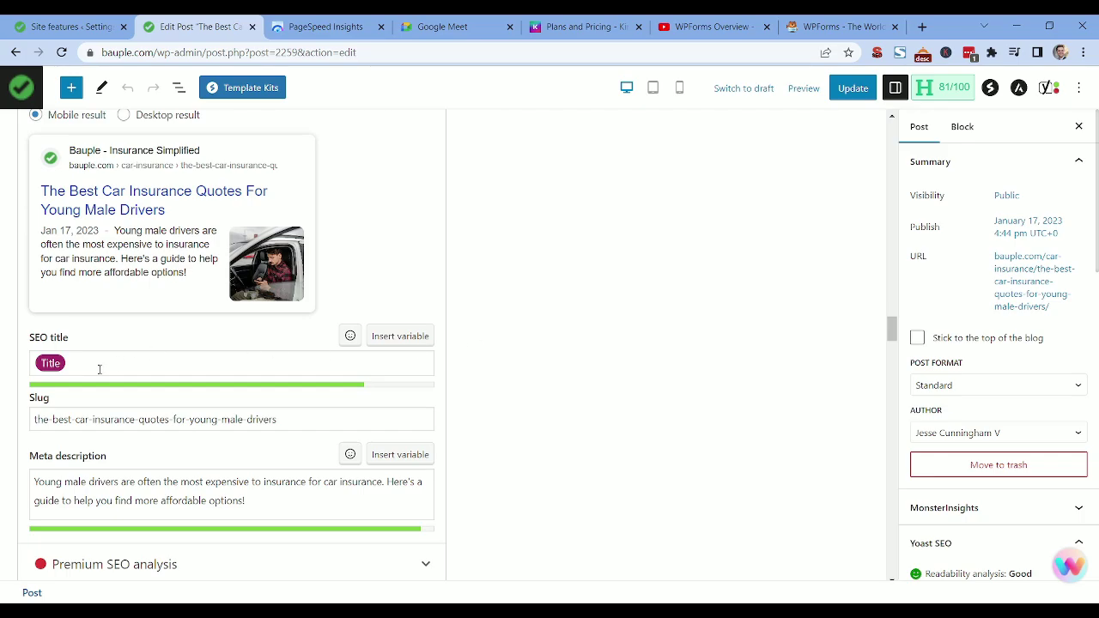
left_click(81, 365)
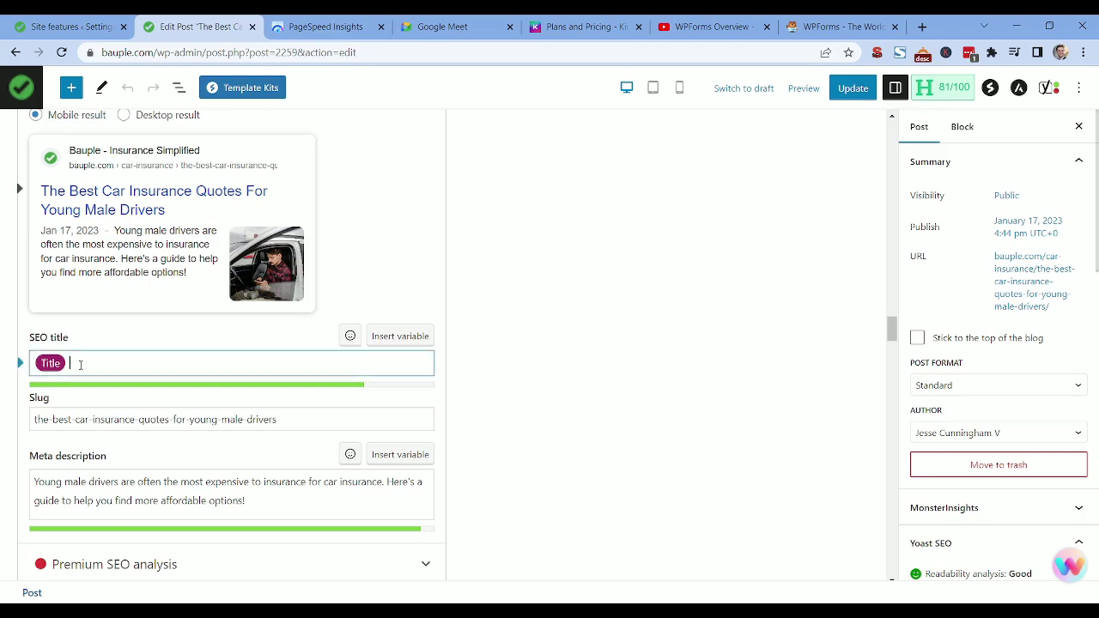
double_click(115, 419)
left_click(92, 499)
key("ctrl+a")
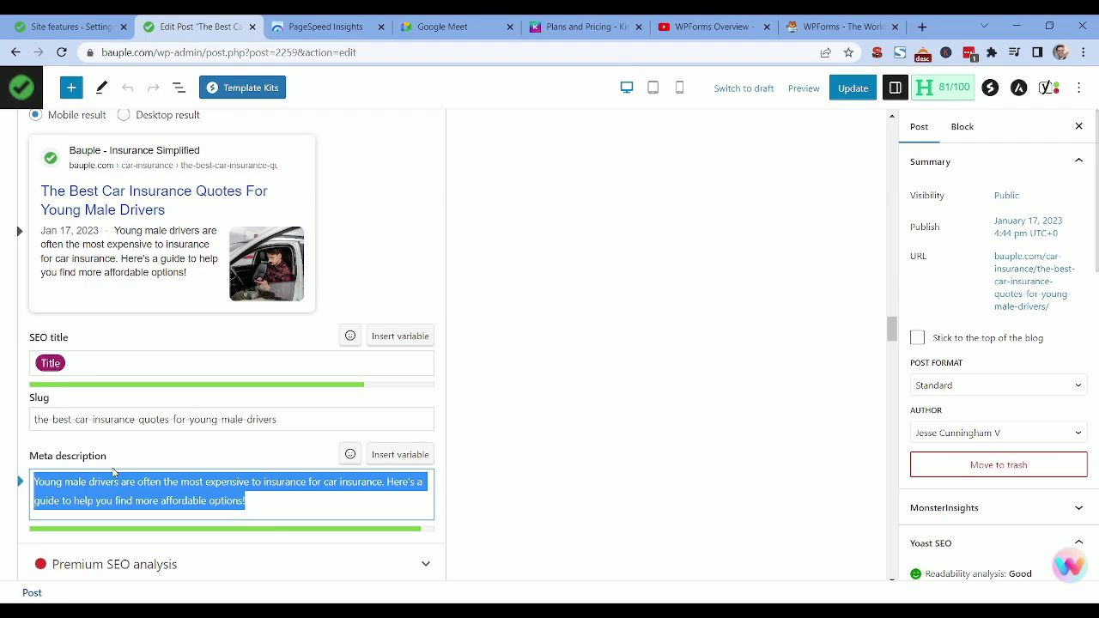
scroll(115, 473, "down", 3)
scroll(86, 311, "up", 6)
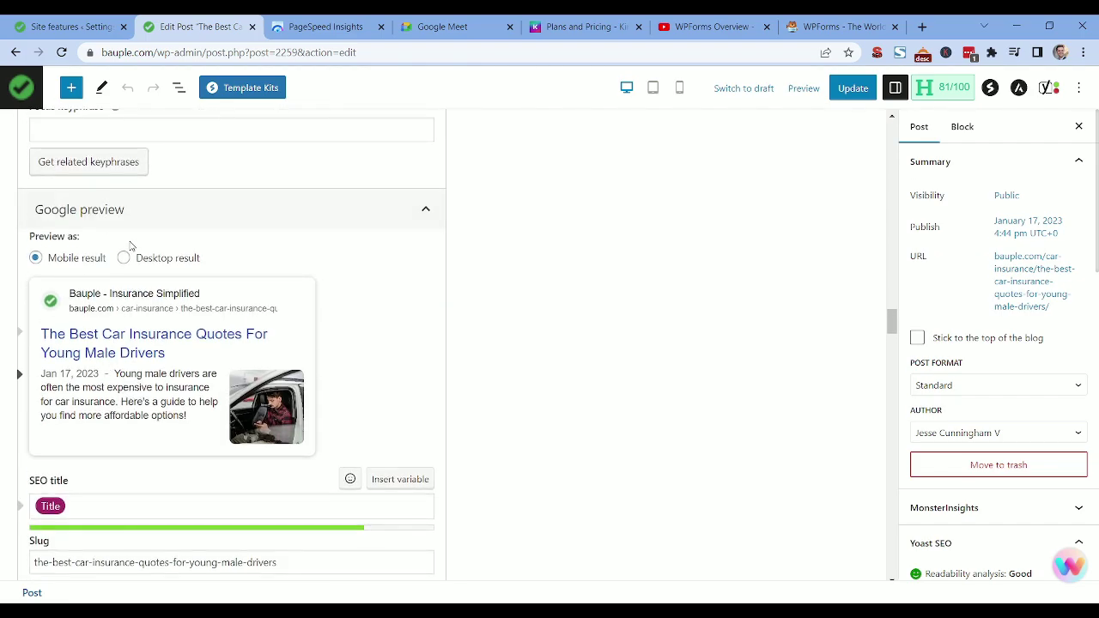
Review the readability results for sentence length and passive voice, plus inclusive language.
left_click(118, 144)
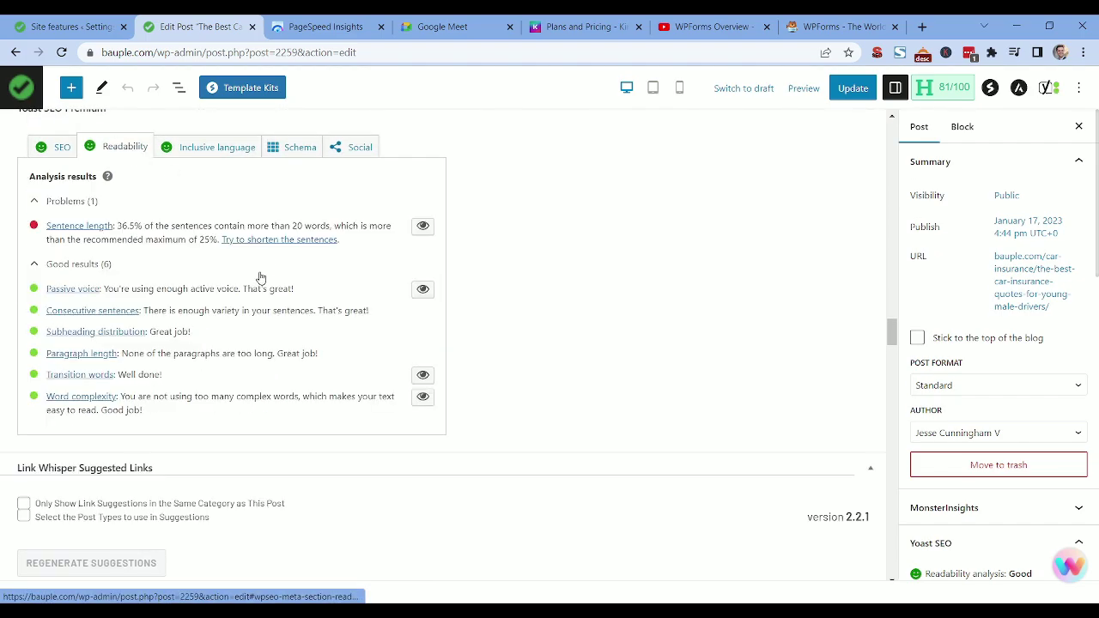
scroll(261, 279, "up", 1)
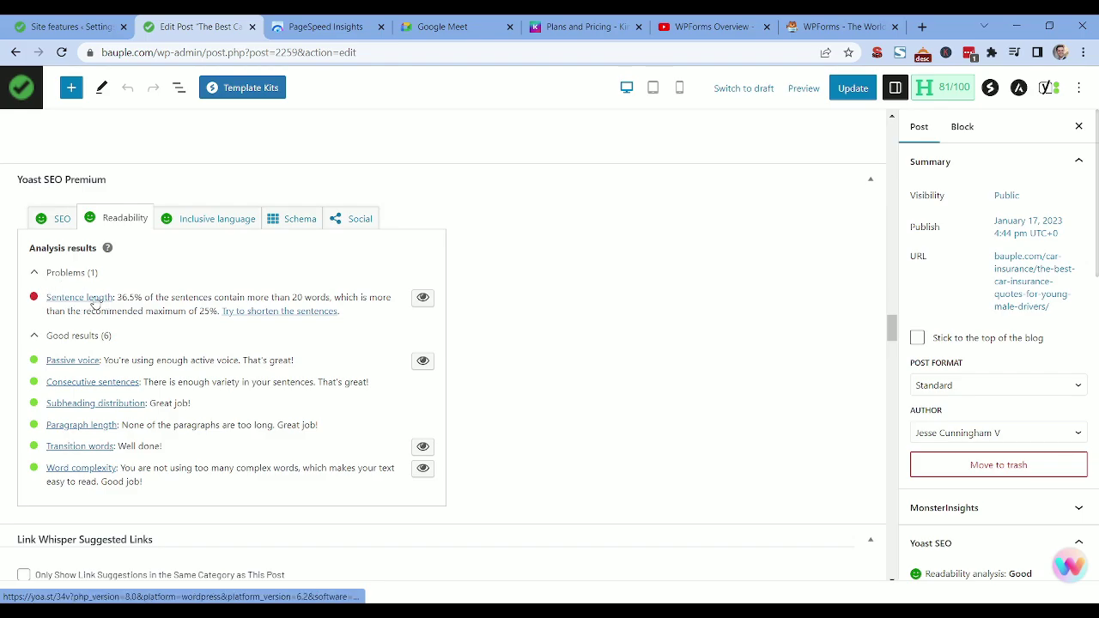
left_click_drag(121, 298, 200, 298)
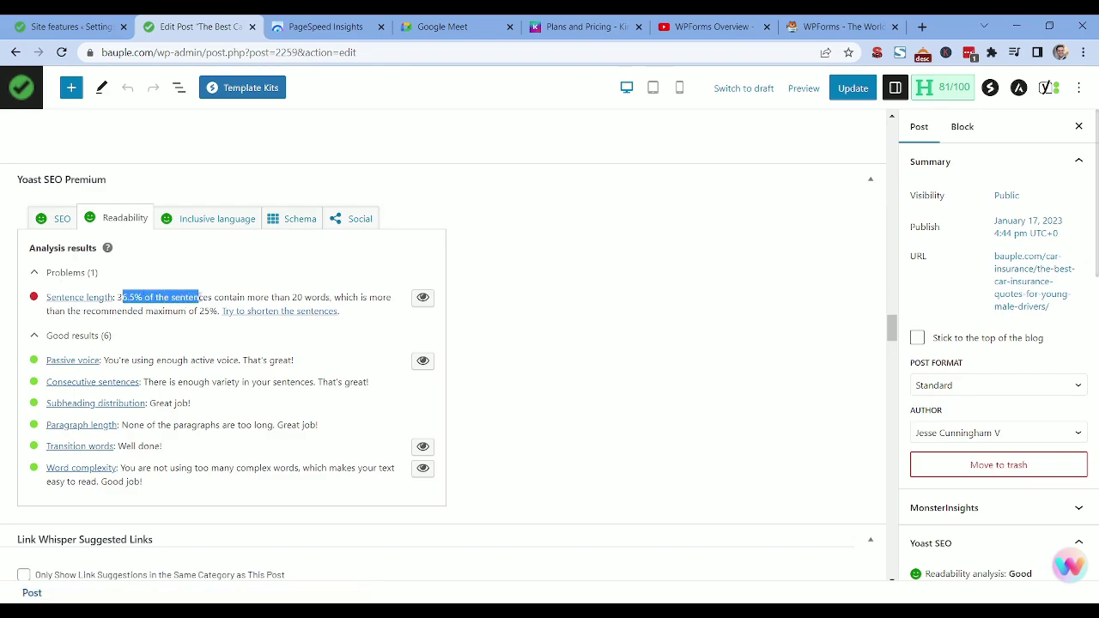
left_click(239, 290)
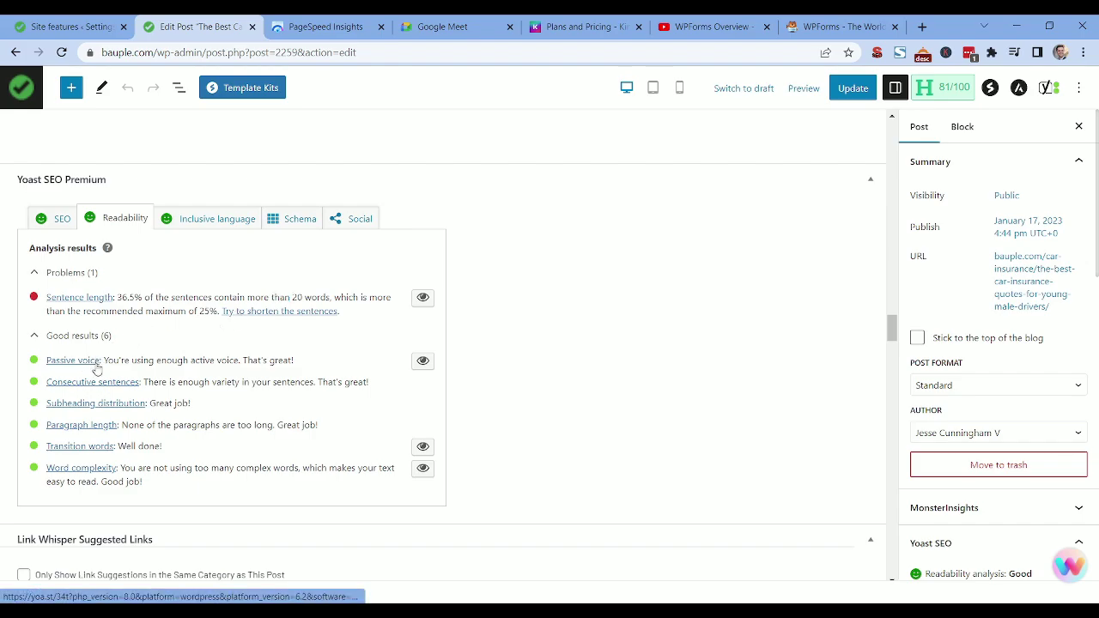
left_click_drag(109, 360, 183, 359)
left_click(189, 356)
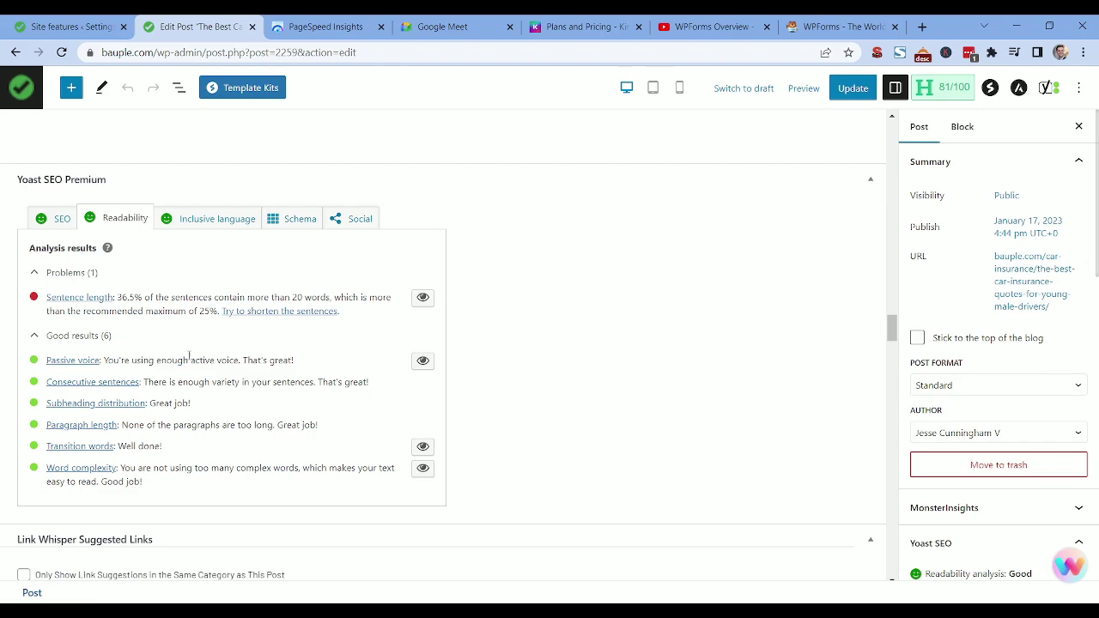
left_click(197, 218)
left_click(111, 219)
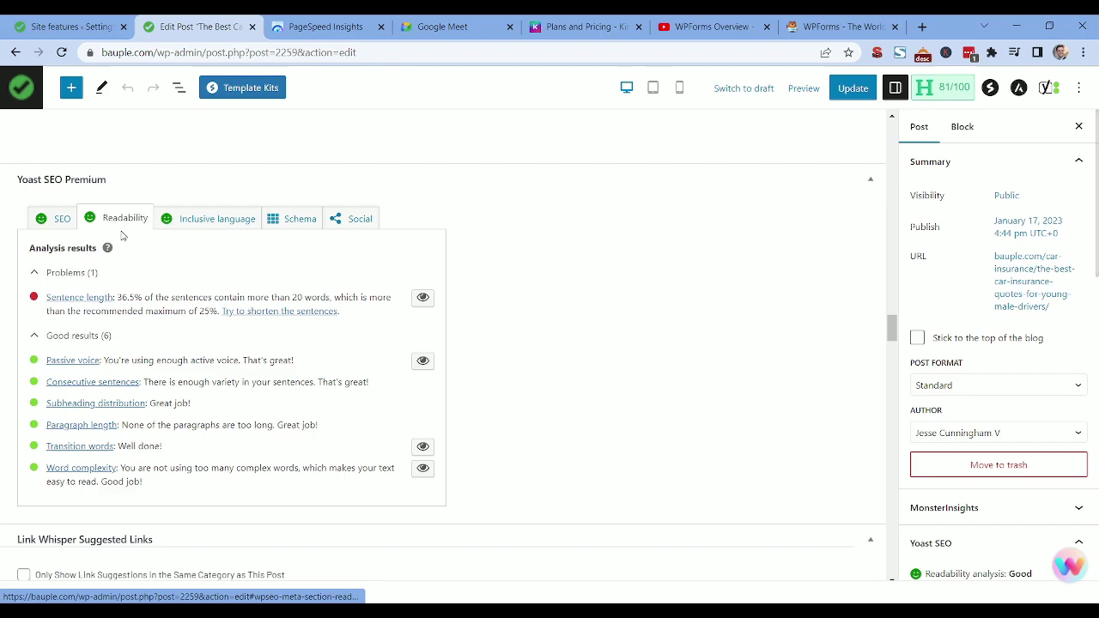
Return to Yoast Site features and open the Site basics settings.
left_click(64, 26)
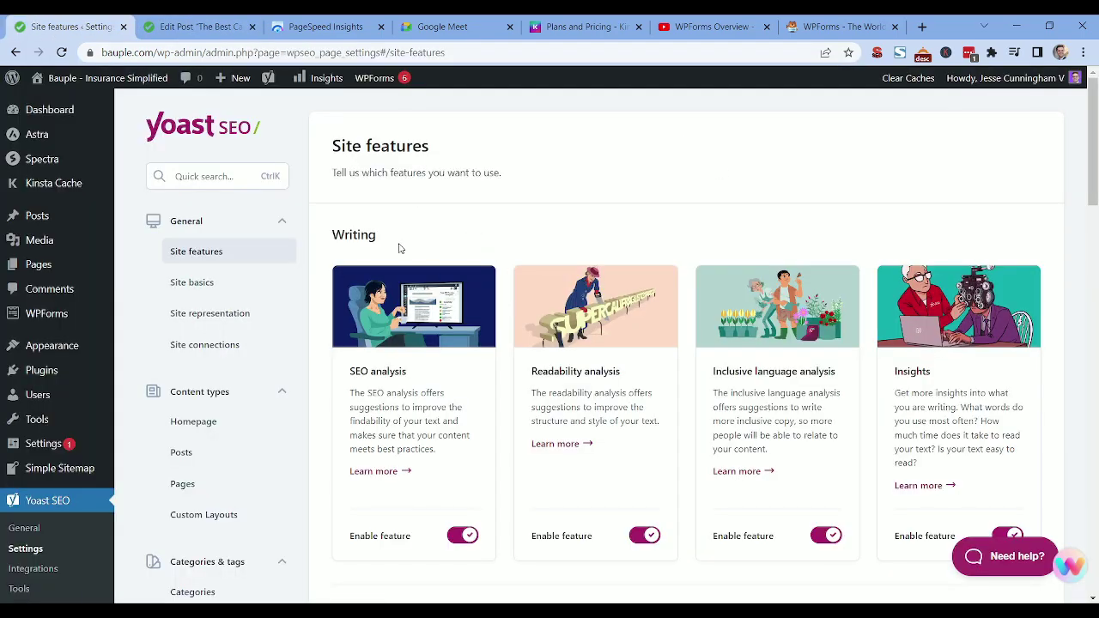
scroll(412, 262, "down", 1)
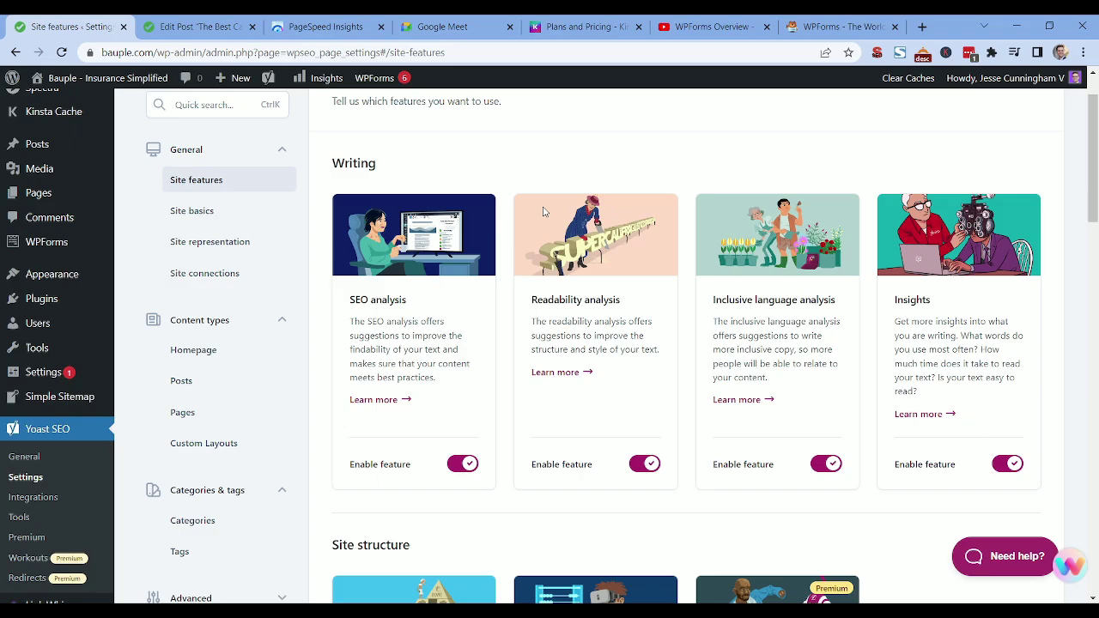
scroll(512, 229, "down", 5)
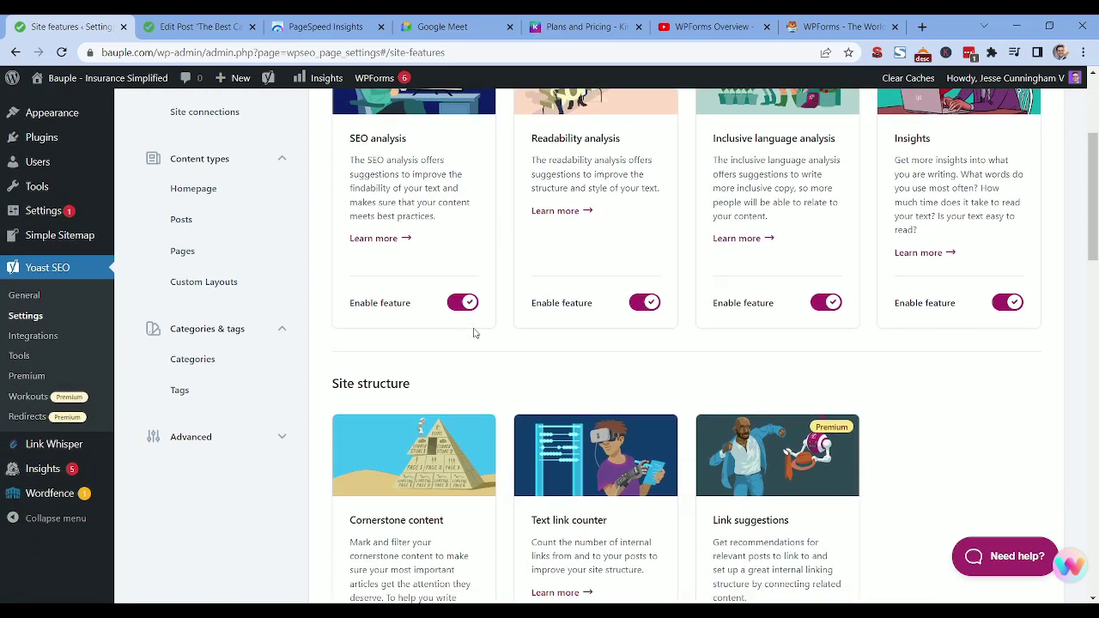
scroll(512, 302, "down", 9)
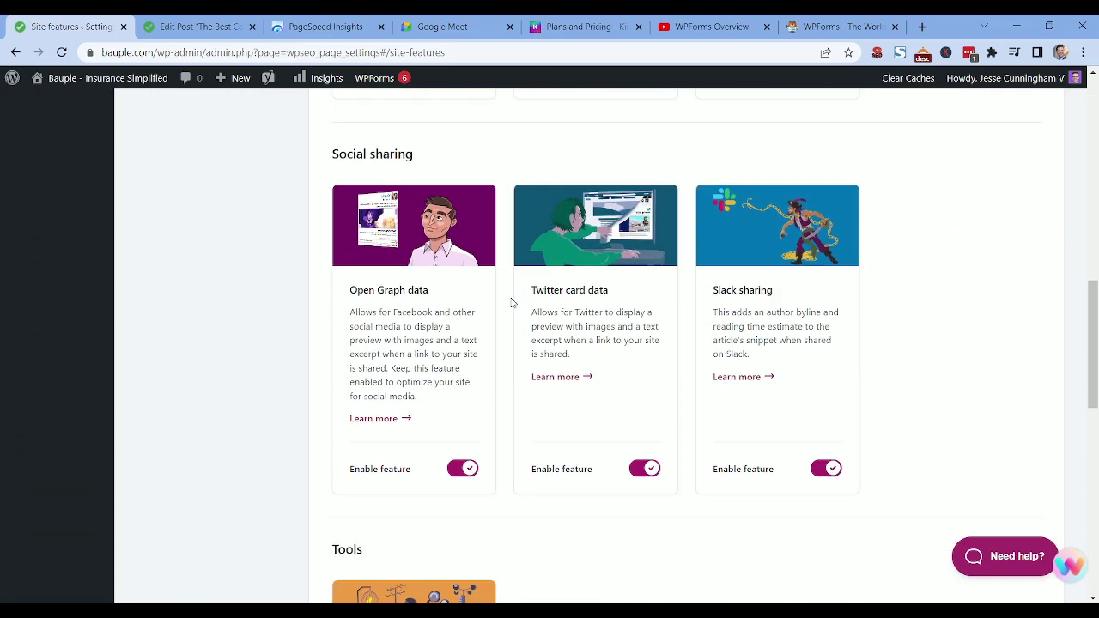
scroll(512, 302, "up", 15)
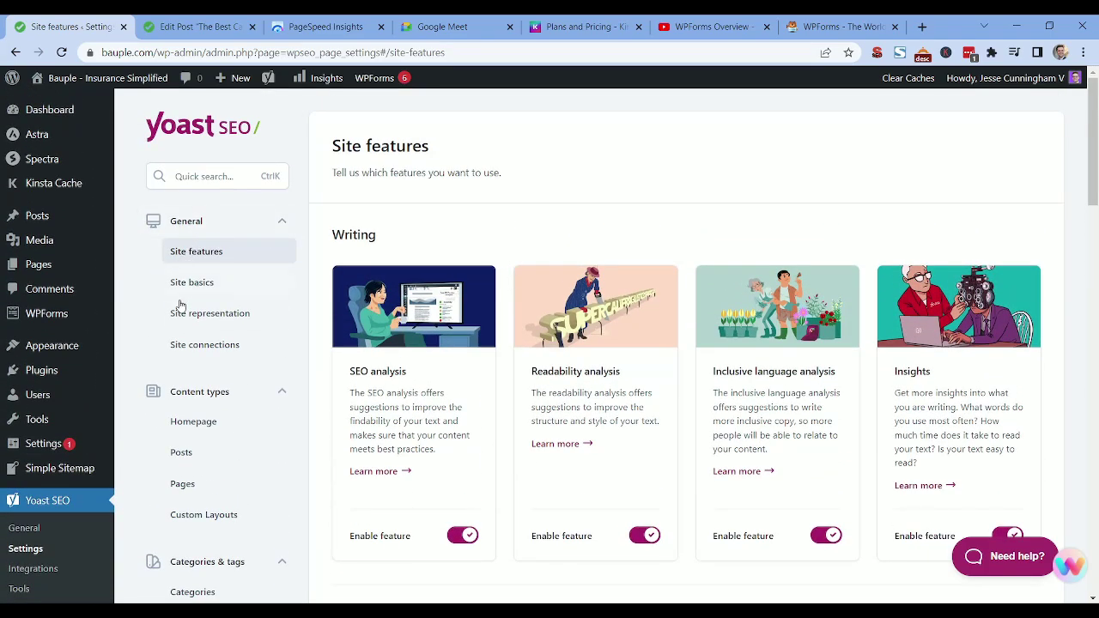
left_click(191, 282)
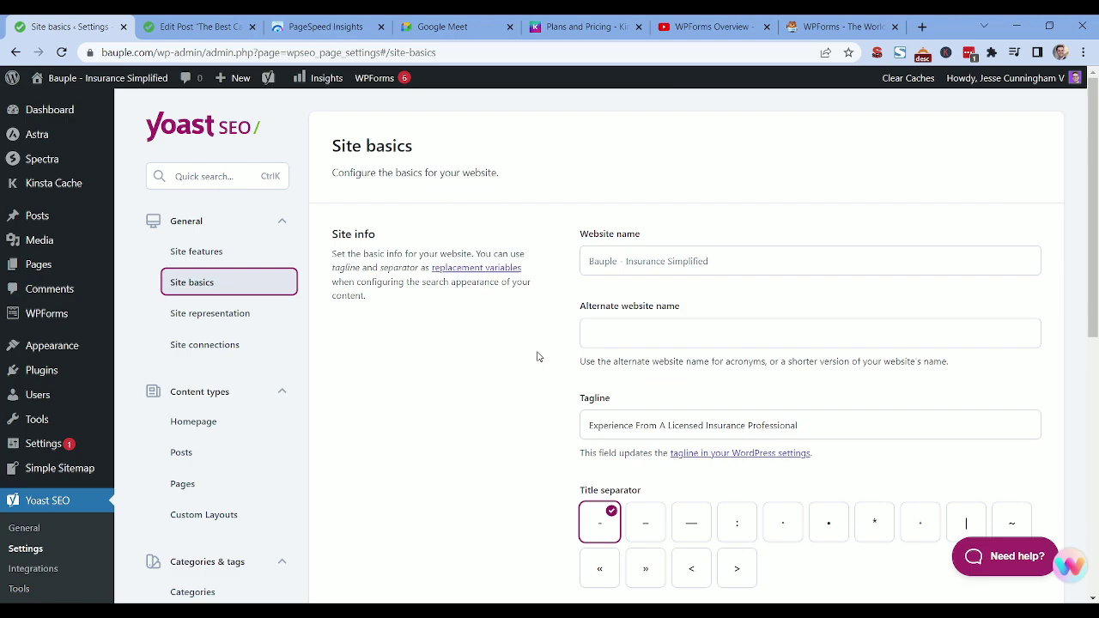
scroll(533, 352, "down", 3)
scroll(601, 343, "up", 3)
Browse the Yoast Site representation settings.
left_click(209, 315)
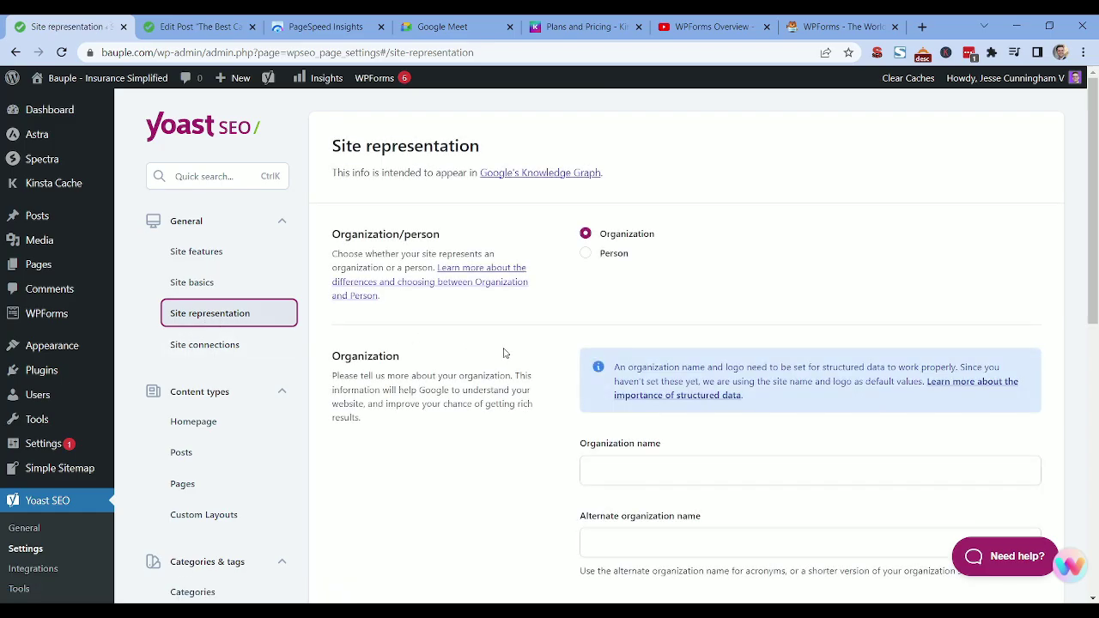
scroll(567, 379, "down", 7)
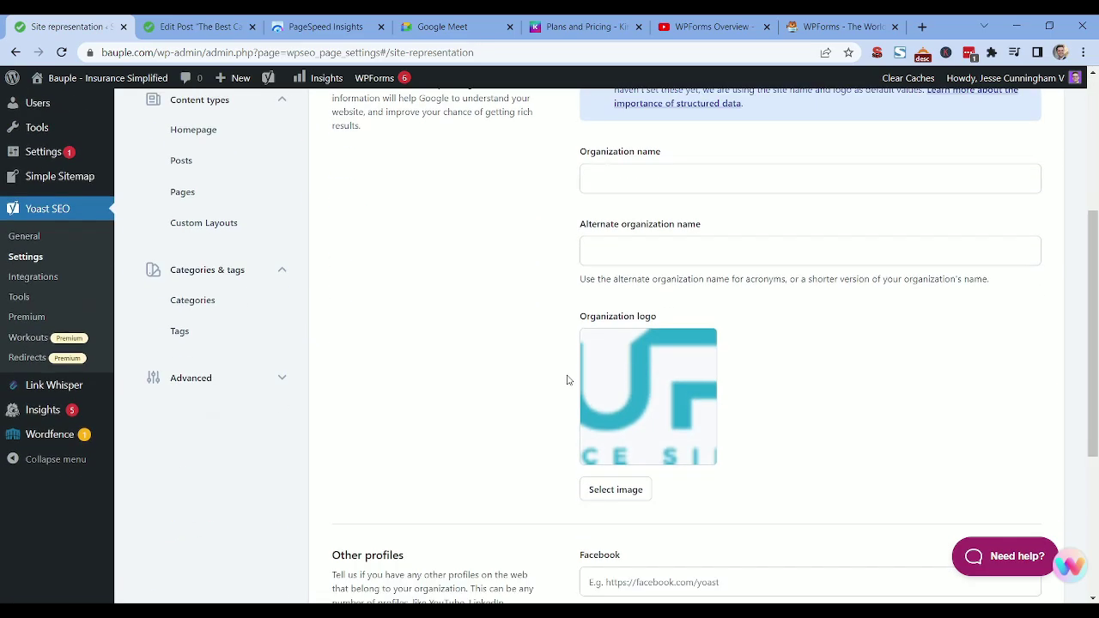
scroll(565, 381, "up", 4)
scroll(567, 378, "up", 3)
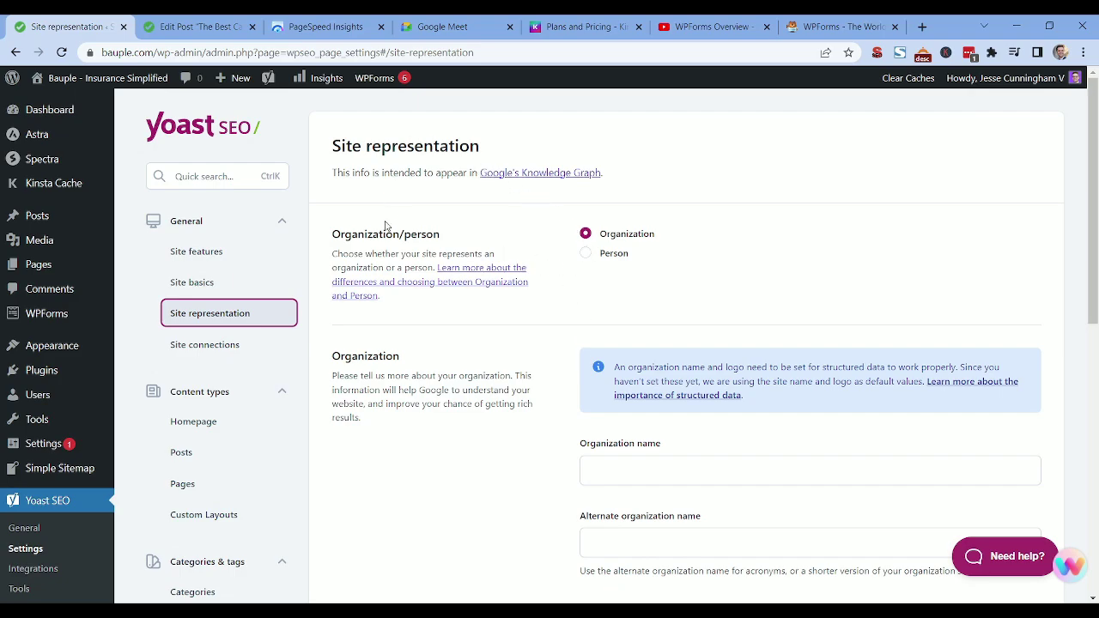
Open the Site connections verification settings and toggle the Content types group.
left_click(230, 352)
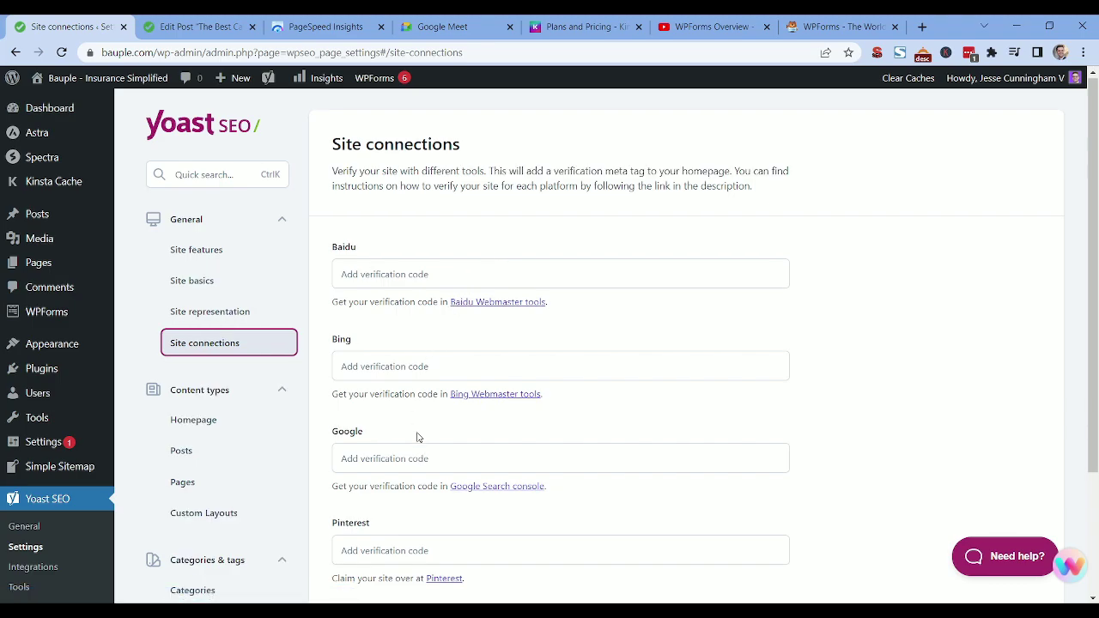
scroll(442, 293, "down", 3)
scroll(400, 316, "up", 3)
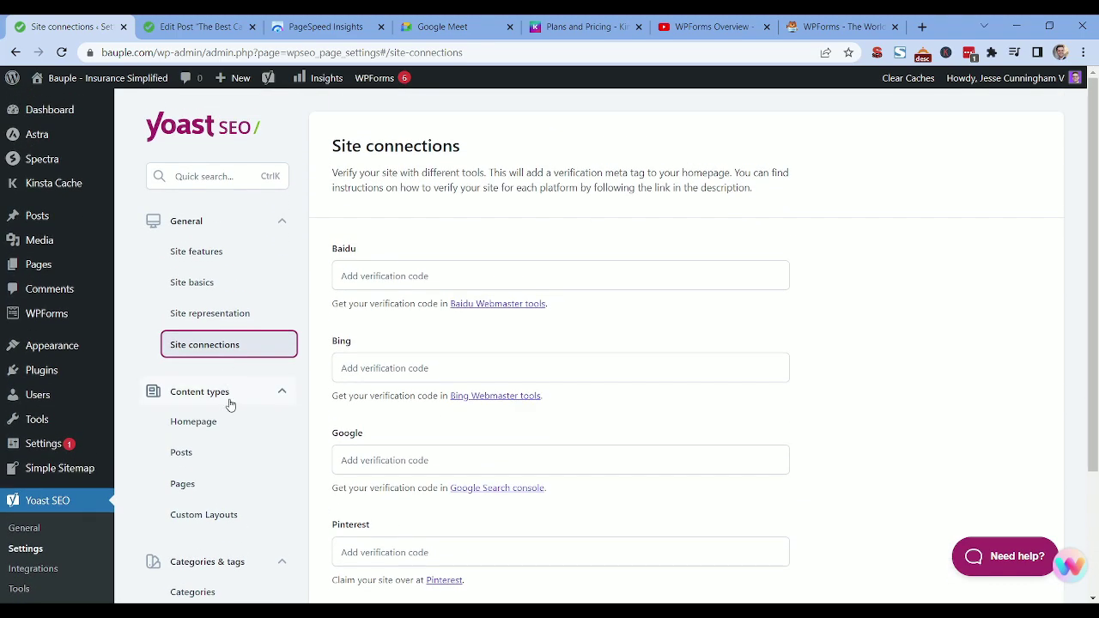
left_click(228, 392)
left_click(211, 394)
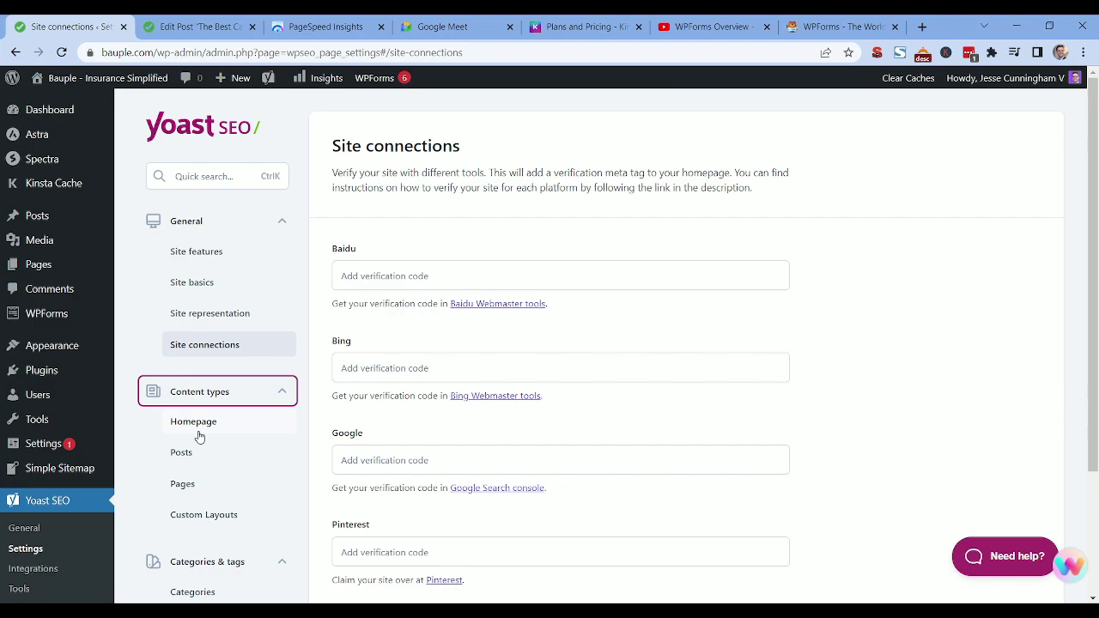
Open the Homepage settings, then the Posts SEO settings, selecting the Title variable.
left_click(196, 428)
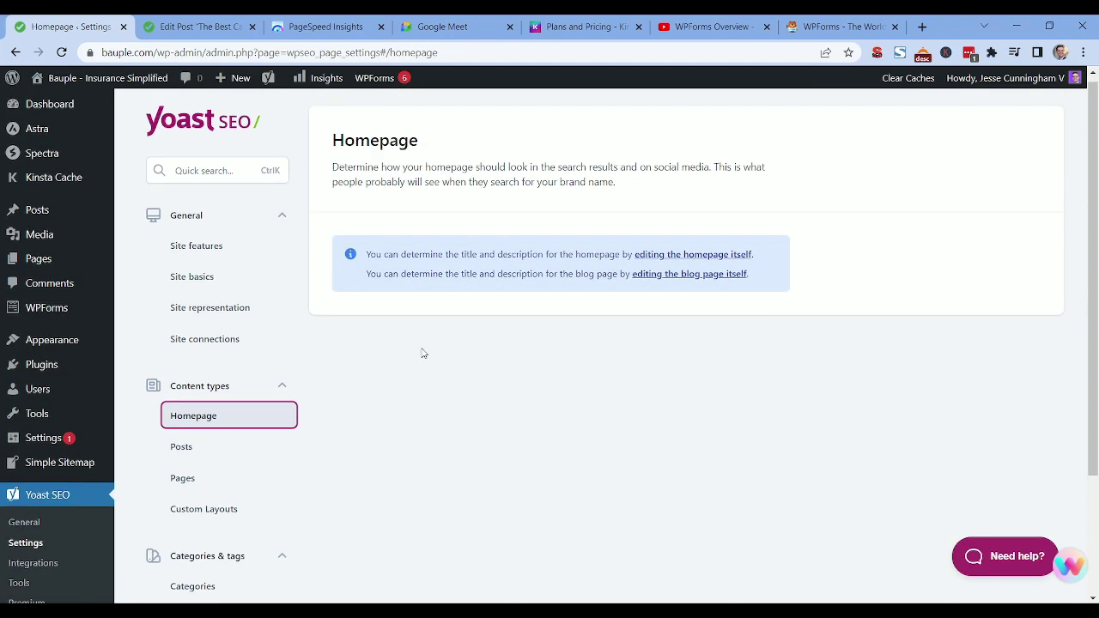
scroll(420, 353, "down", 3)
left_click(233, 321)
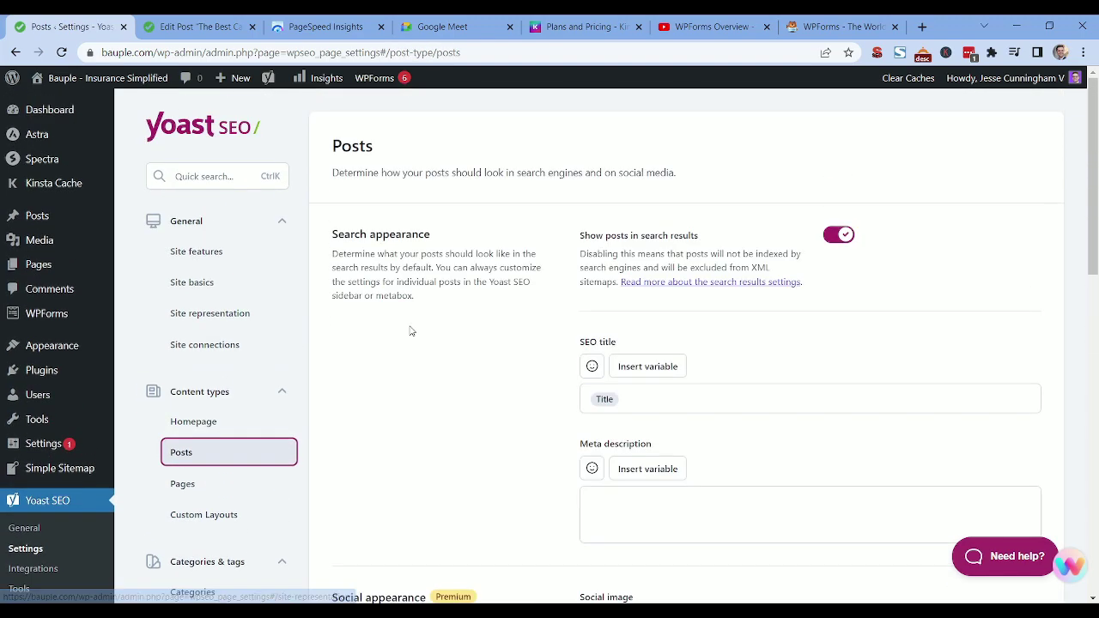
scroll(566, 345, "down", 1)
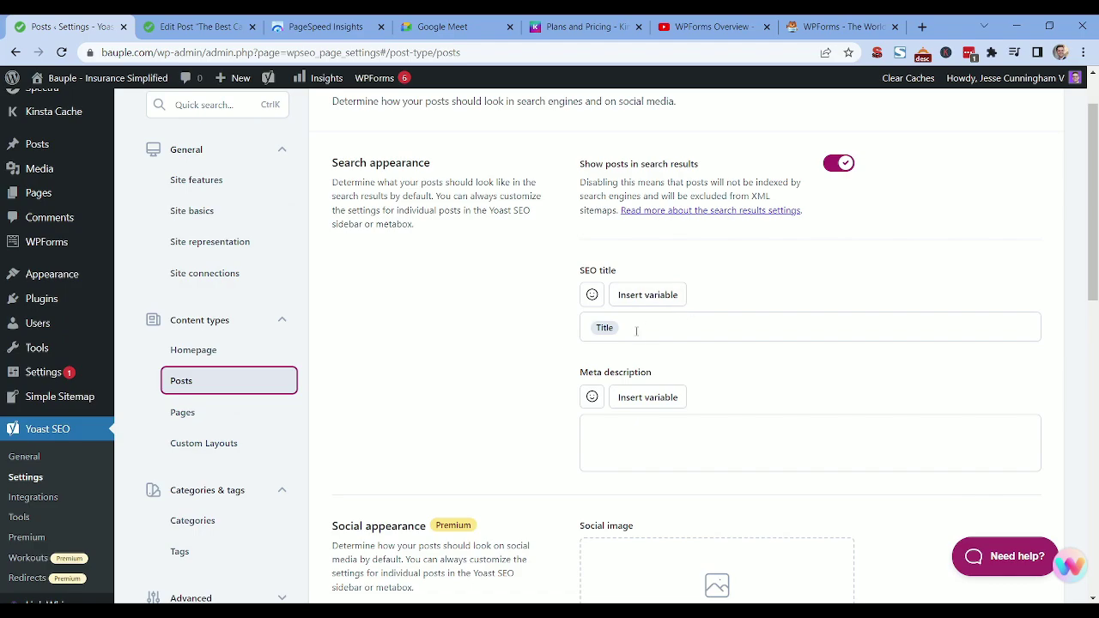
left_click_drag(636, 331, 591, 329)
Expand the Advanced group and review the Crawl optimization settings.
scroll(468, 371, "down", 2)
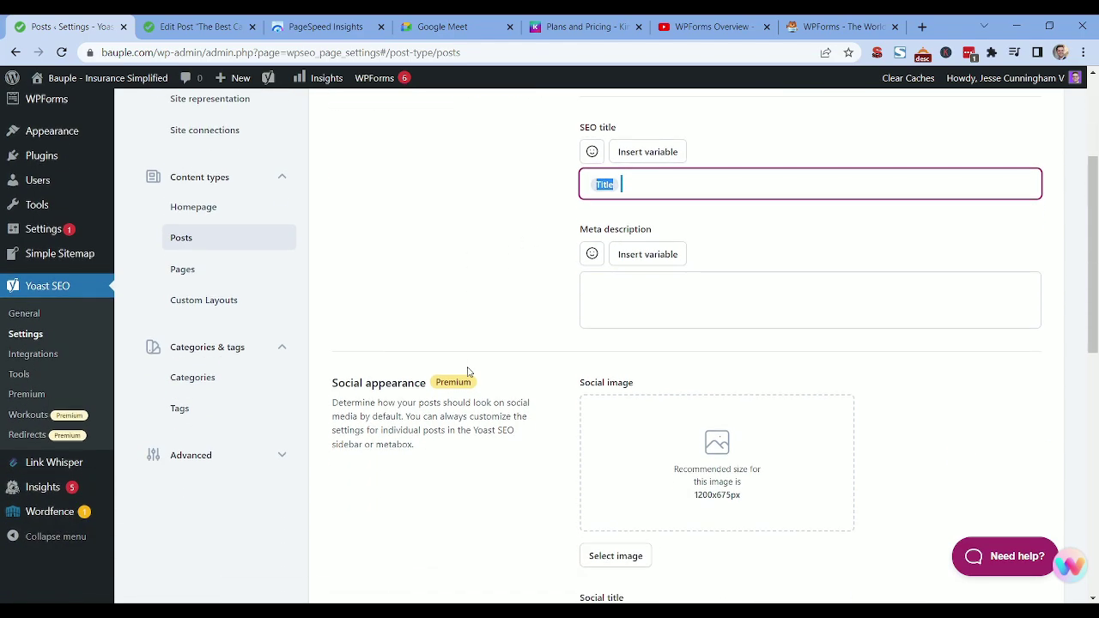
scroll(505, 316, "down", 3)
scroll(498, 343, "up", 6)
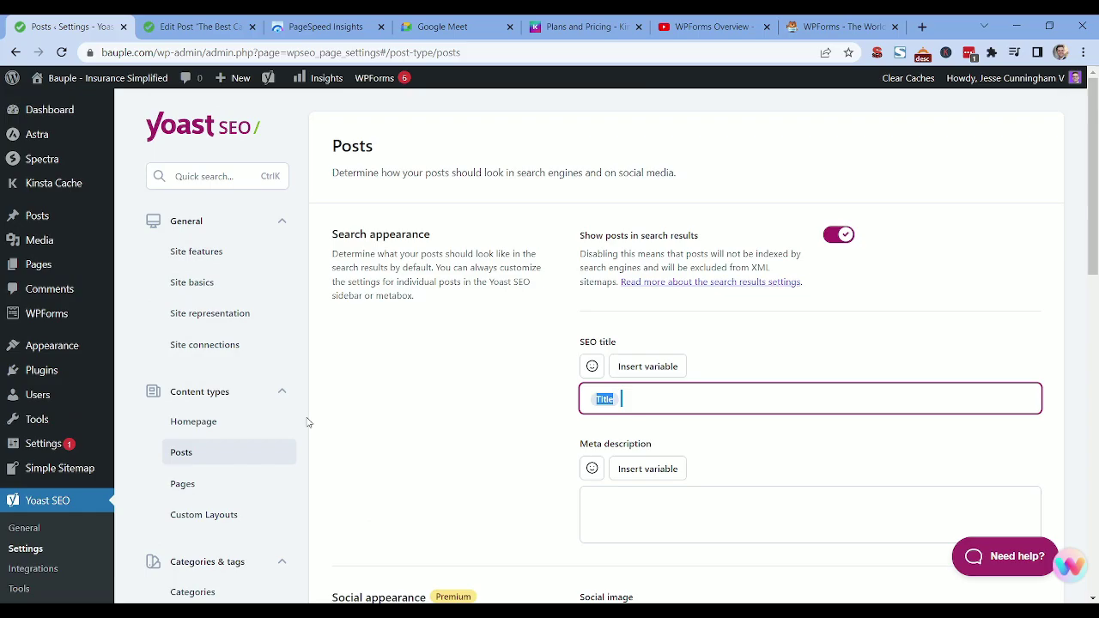
scroll(234, 443, "down", 3)
left_click(212, 453)
scroll(229, 387, "down", 2)
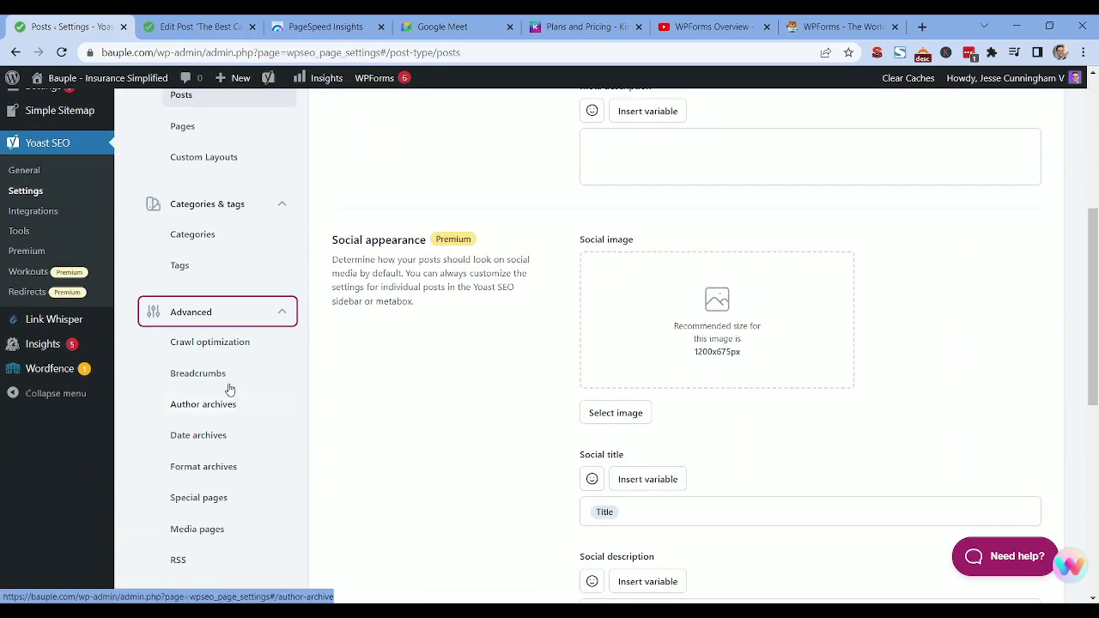
left_click(227, 342)
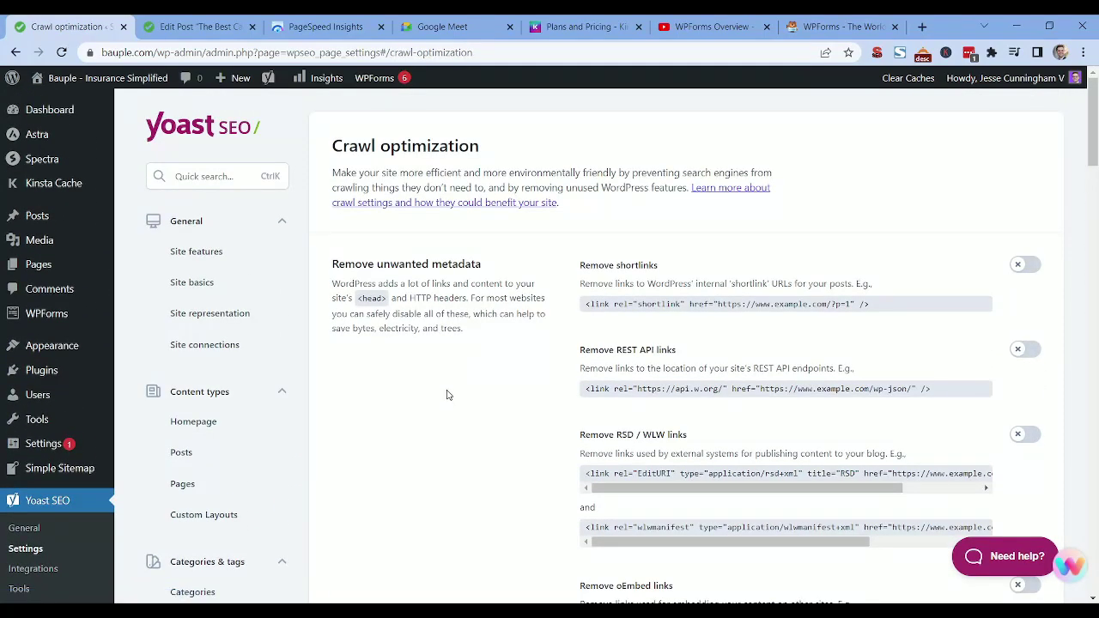
scroll(446, 395, "down", 8)
scroll(446, 395, "down", 12)
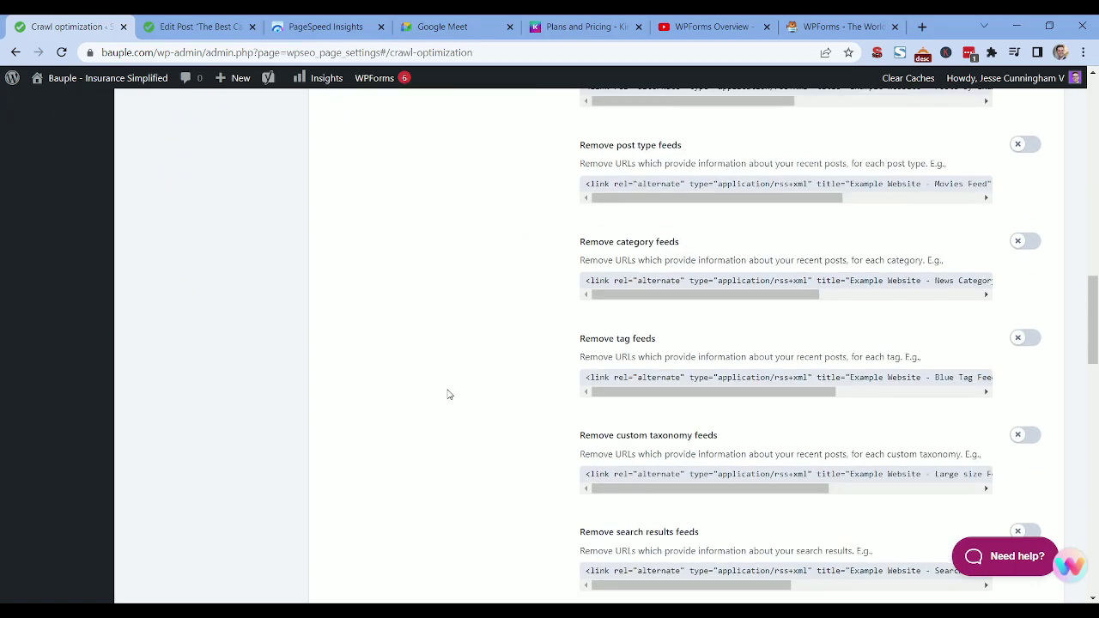
scroll(448, 394, "down", 4)
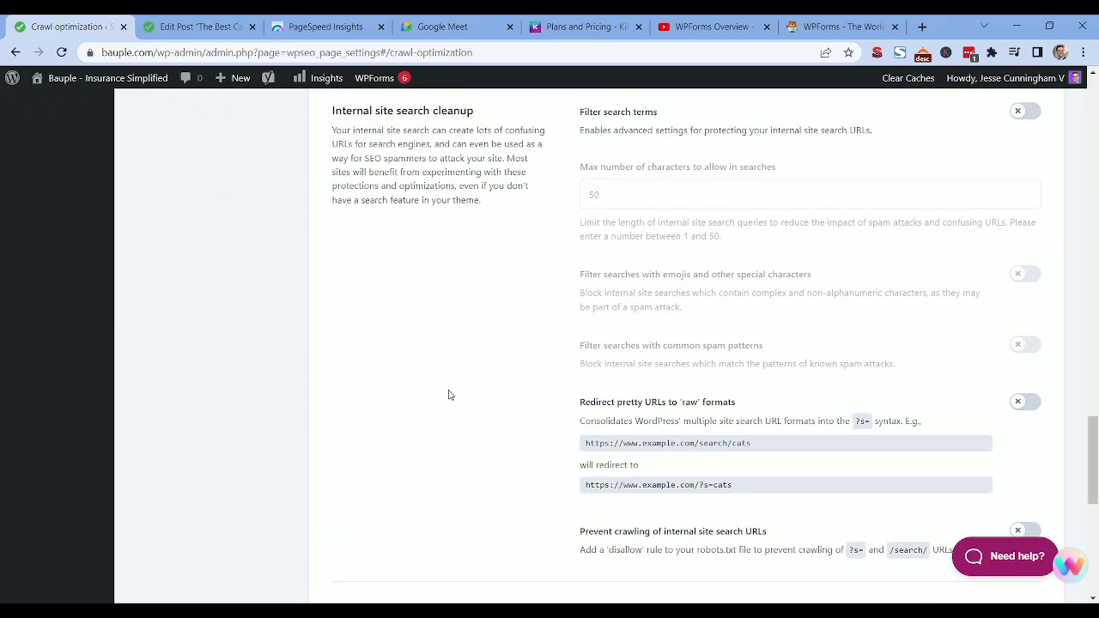
scroll(448, 392, "up", 20)
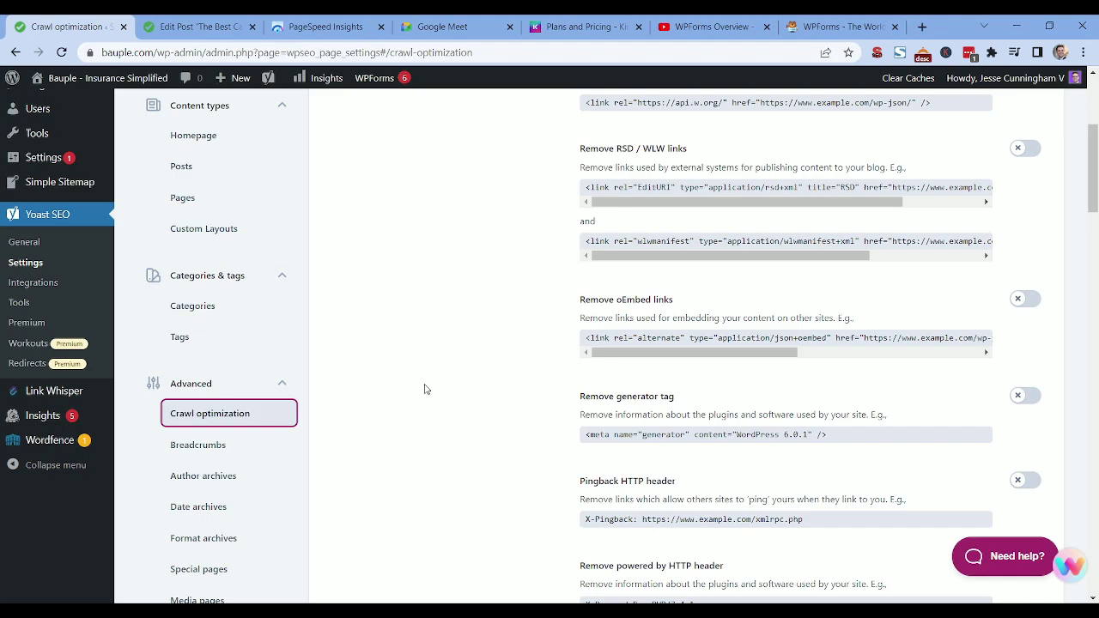
Look through the Breadcrumbs and Author archives settings.
left_click(245, 448)
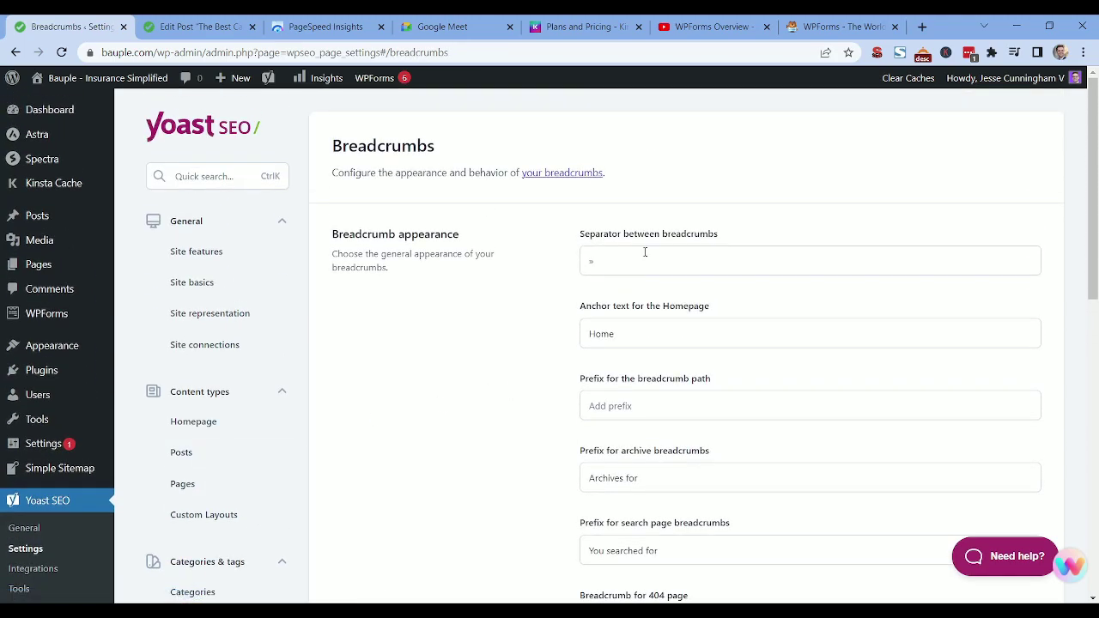
scroll(549, 451, "down", 5)
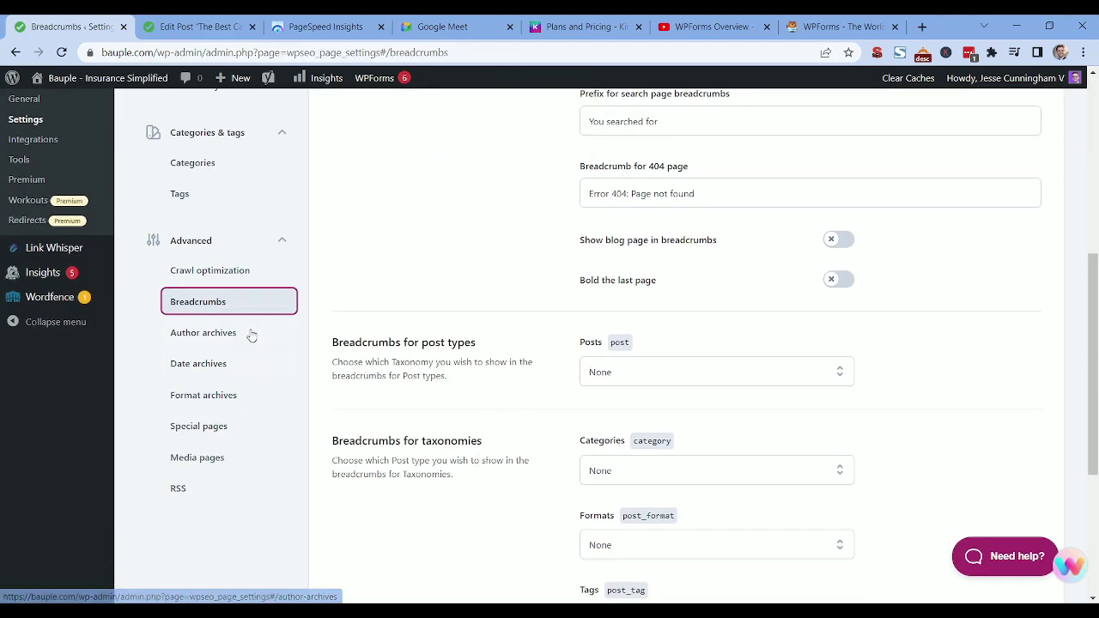
scroll(238, 304, "up", 5)
scroll(229, 331, "down", 4)
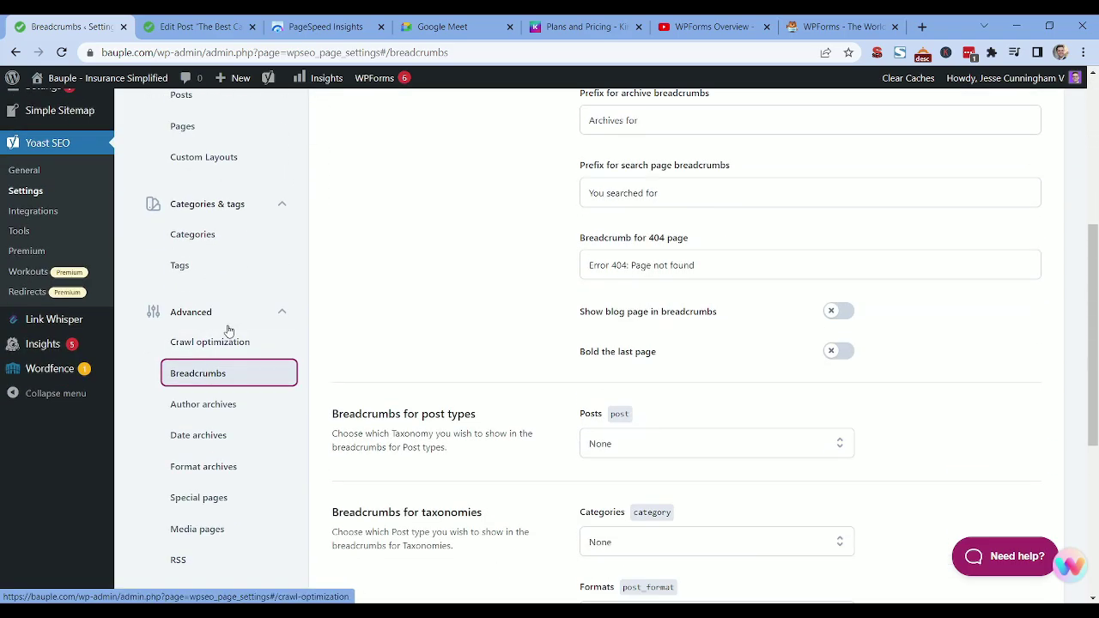
left_click(228, 406)
scroll(412, 425, "down", 7)
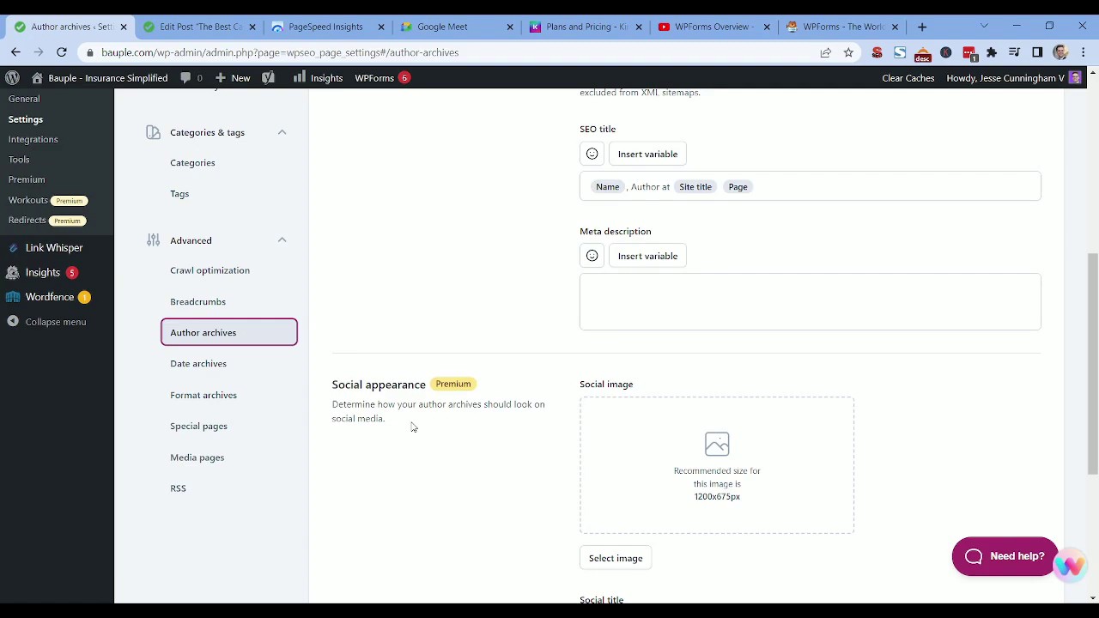
scroll(223, 330, "up", 2)
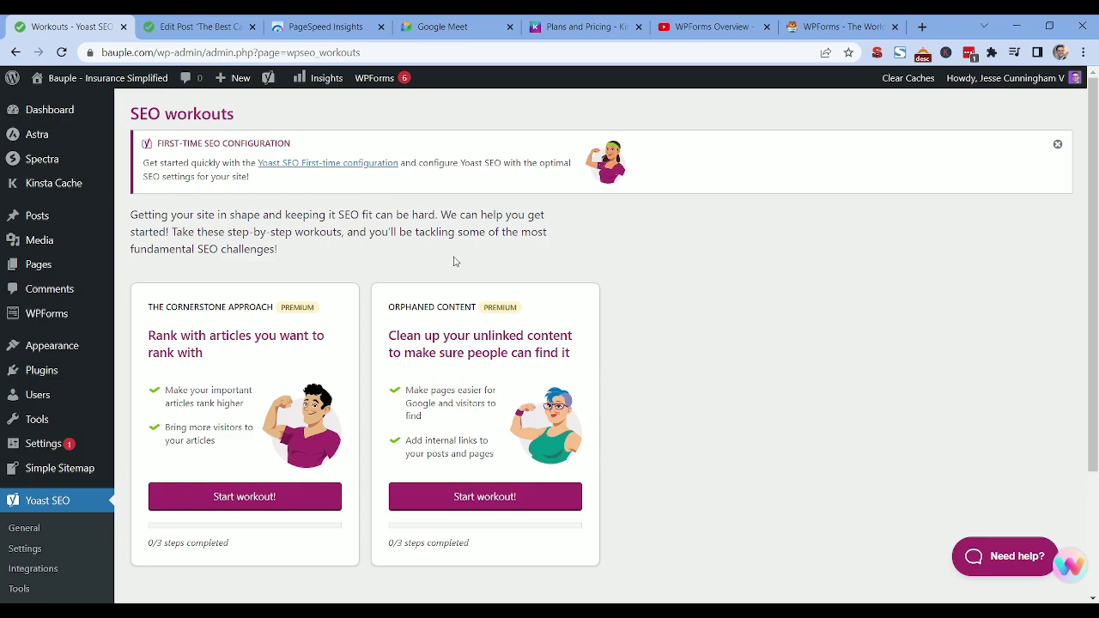
Start Yoast's Orphaned content workout and scroll down its list of orphaned articles.
left_click(479, 501)
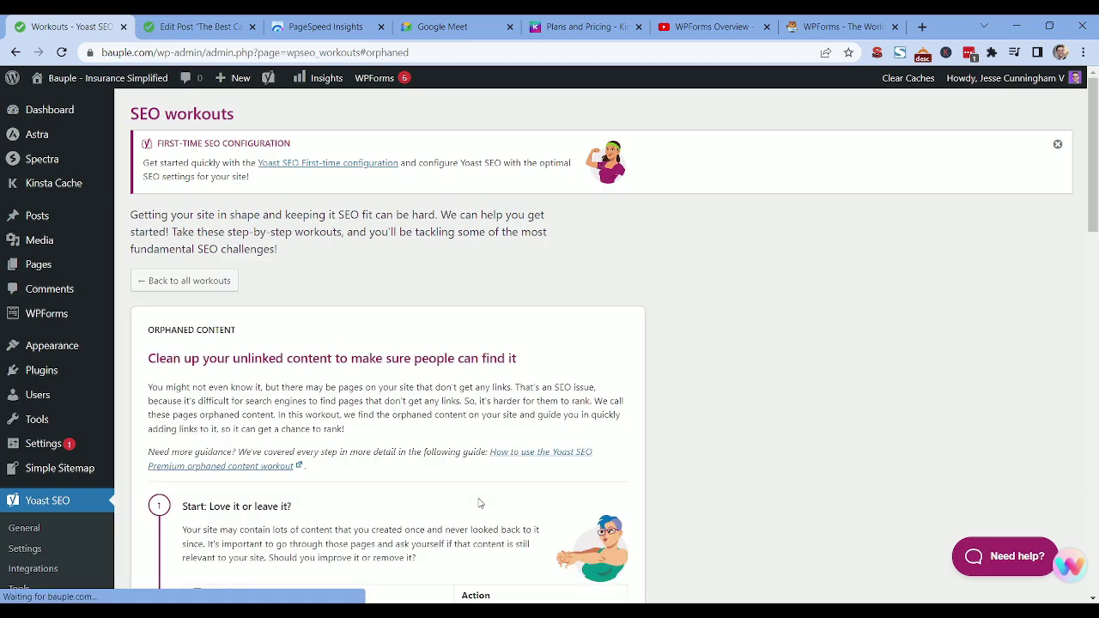
scroll(386, 463, "down", 3)
scroll(386, 454, "down", 4)
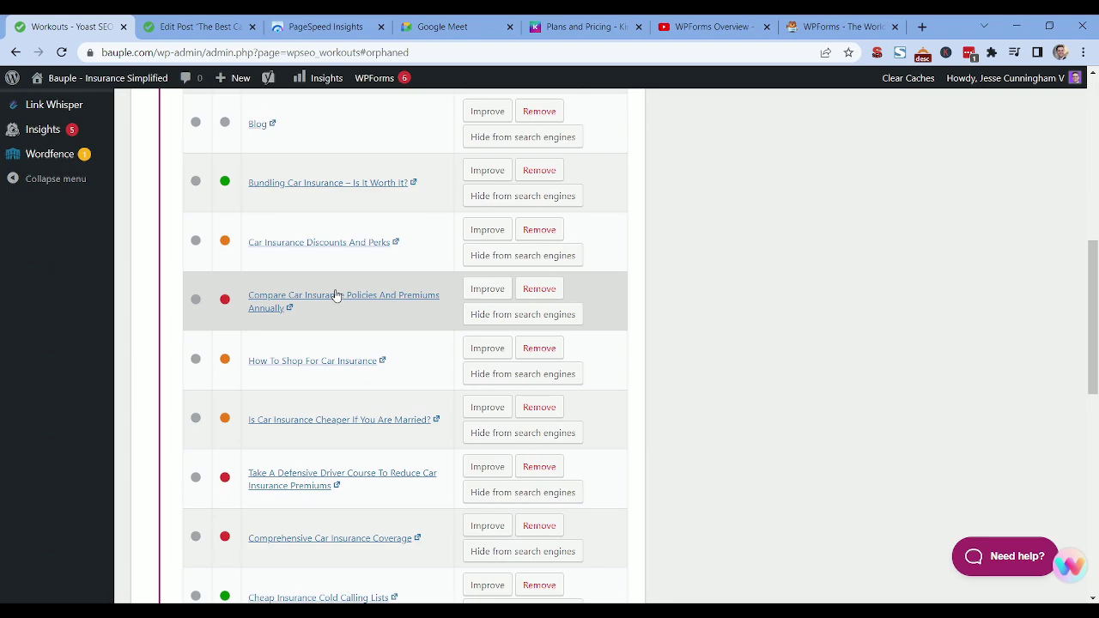
Move 'Bundling Car Insurance – Is It Worth It?' on to the update step with Improve.
left_click(487, 169)
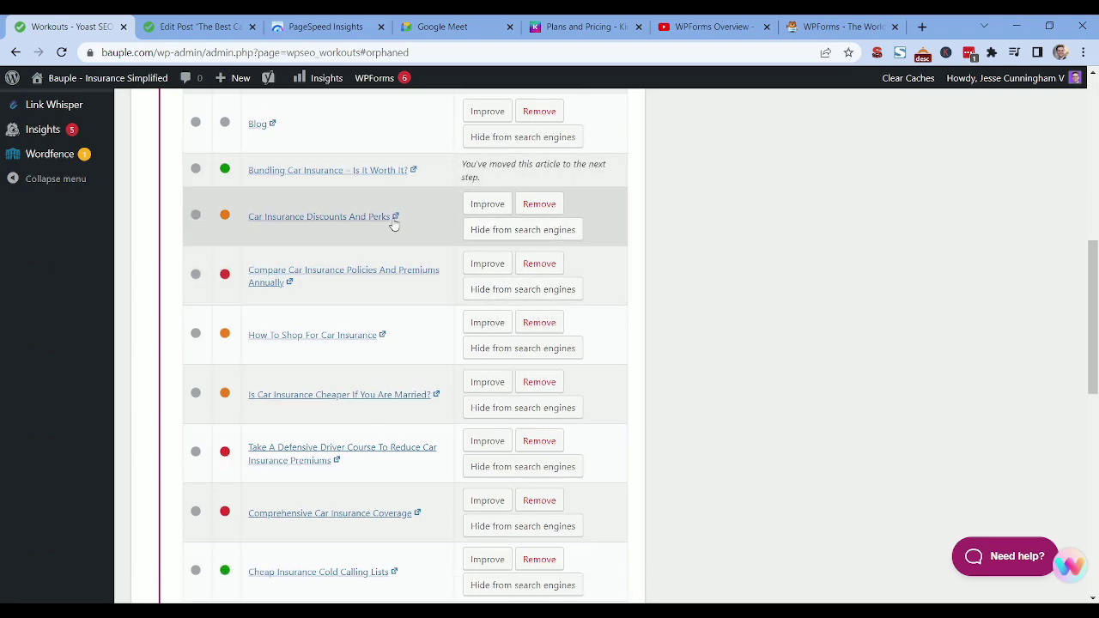
scroll(393, 225, "down", 8)
scroll(305, 445, "up", 3)
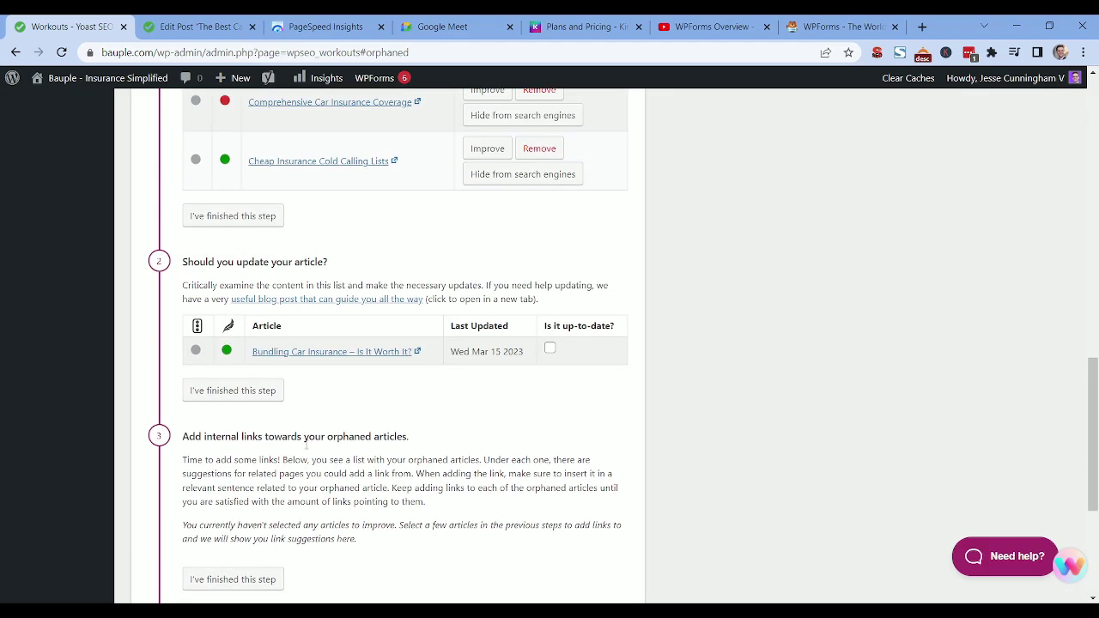
scroll(418, 437, "up", 6)
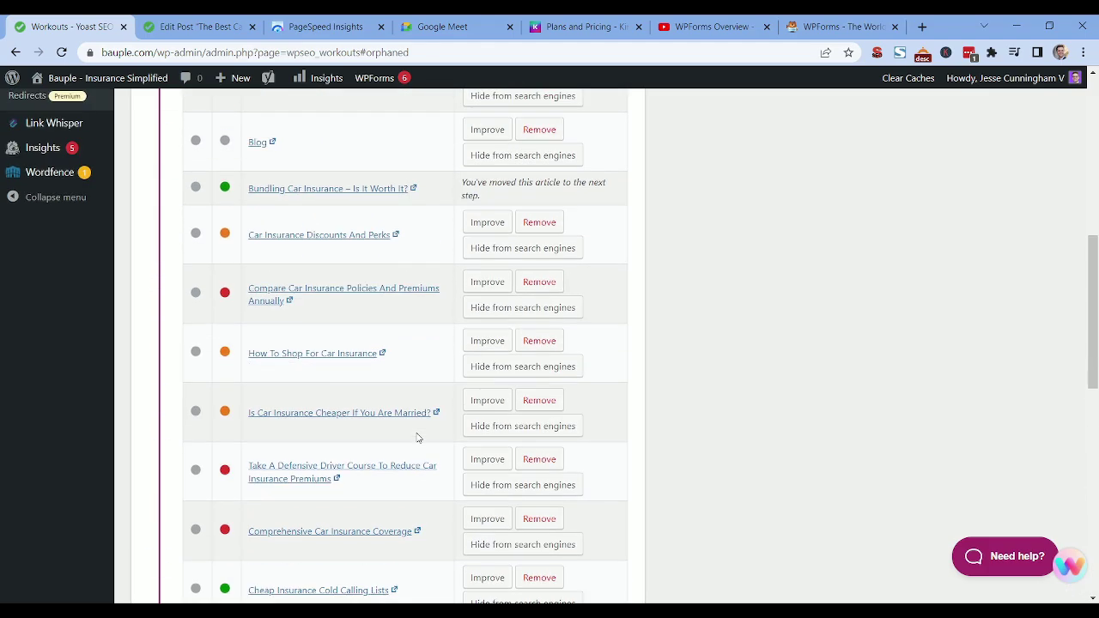
scroll(418, 438, "up", 6)
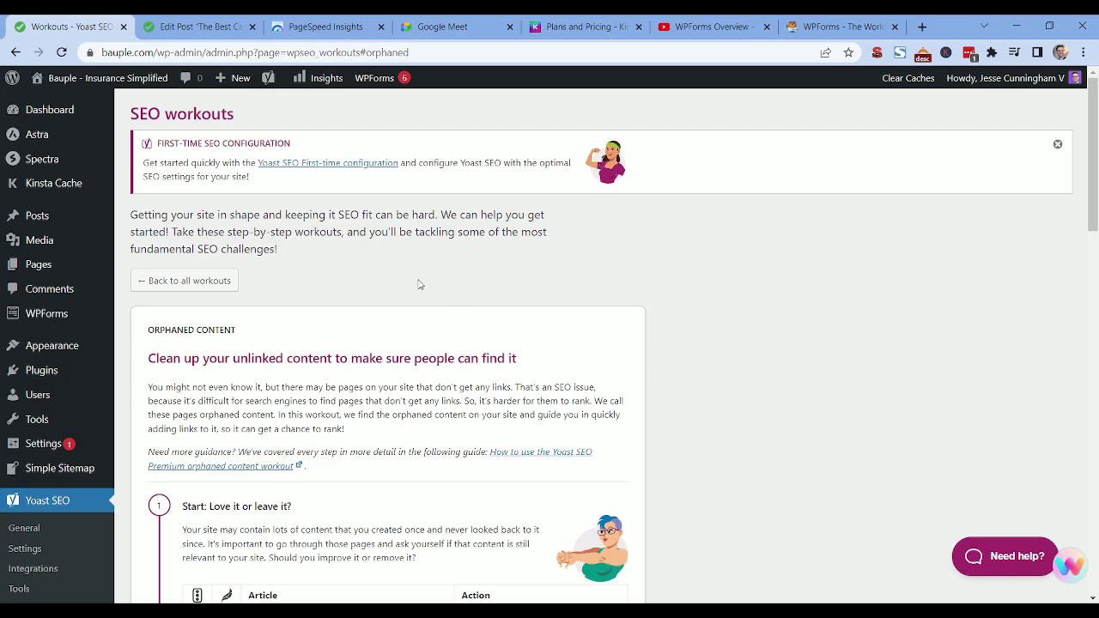
scroll(391, 311, "down", 13)
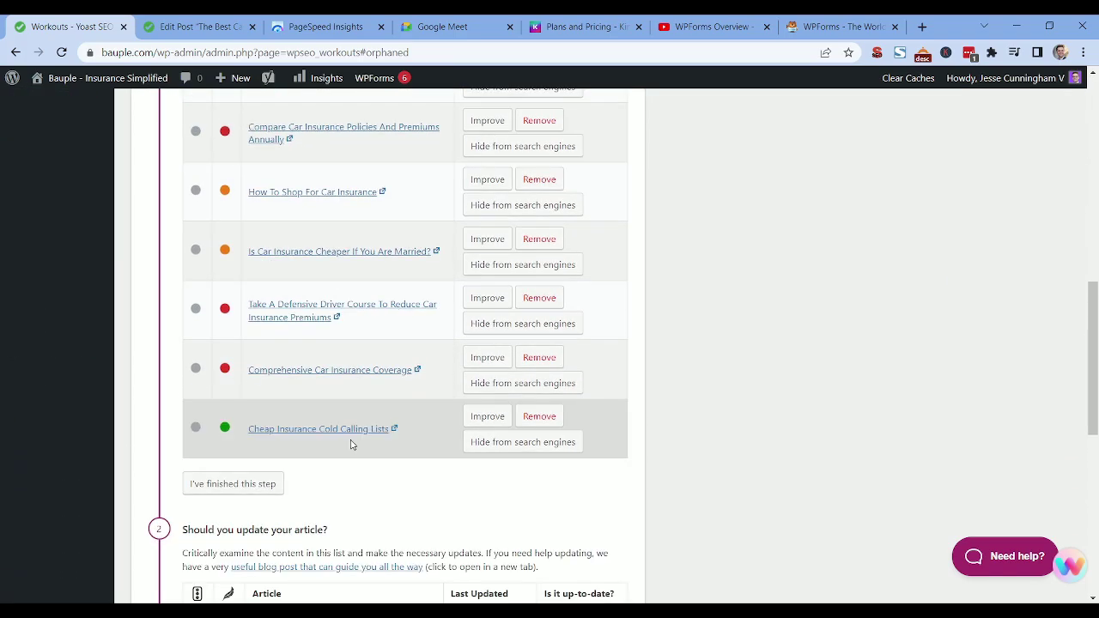
scroll(354, 432, "up", 5)
Scroll yoast.com's Yoast SEO page to the Free, $99/year Premium and $229 pricing cards.
scroll(354, 432, "up", 10)
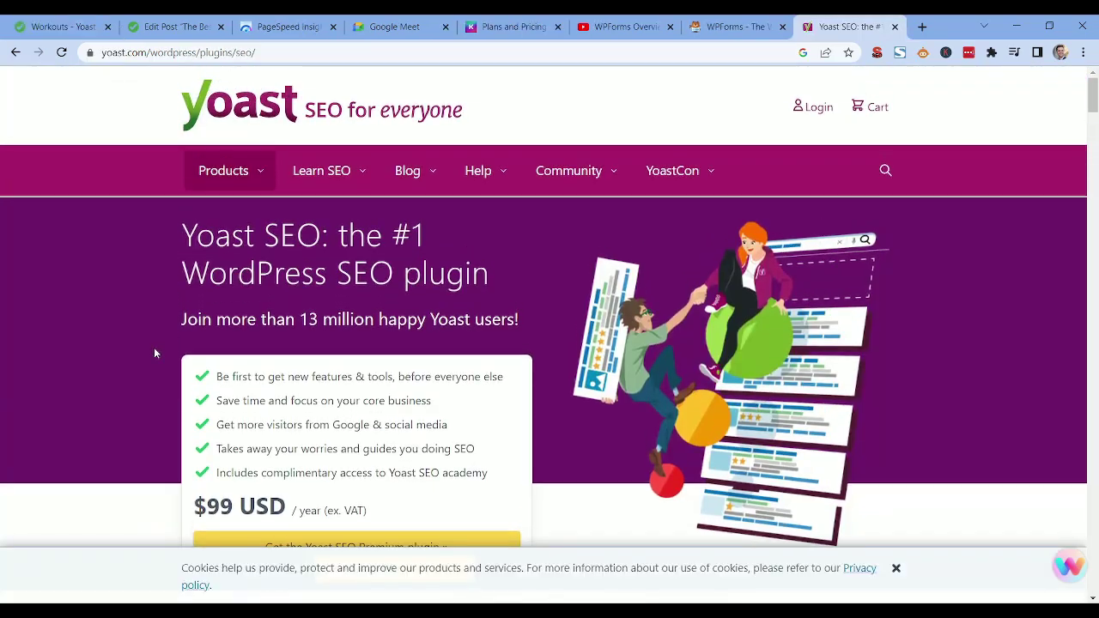
scroll(247, 378, "down", 2)
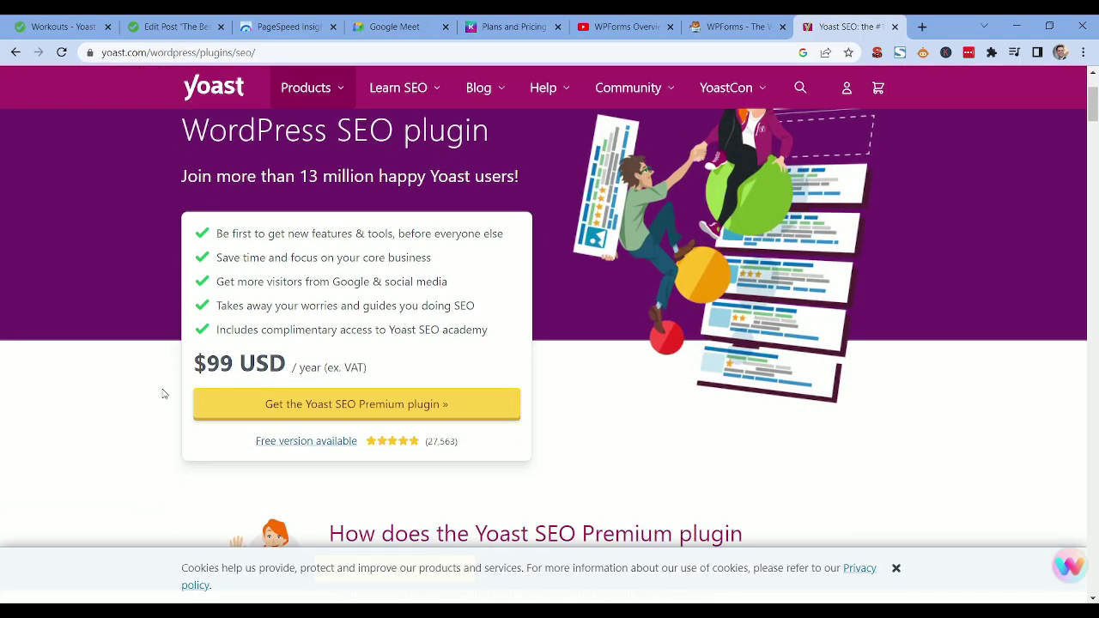
scroll(163, 392, "down", 3)
scroll(275, 358, "up", 2)
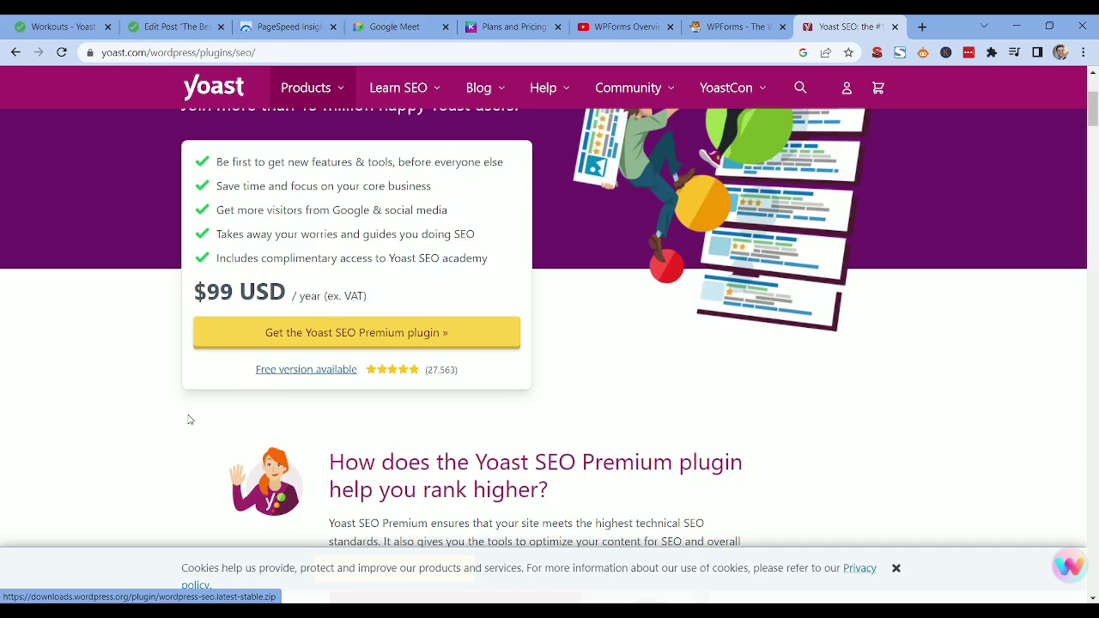
scroll(185, 418, "down", 4)
scroll(183, 421, "down", 4)
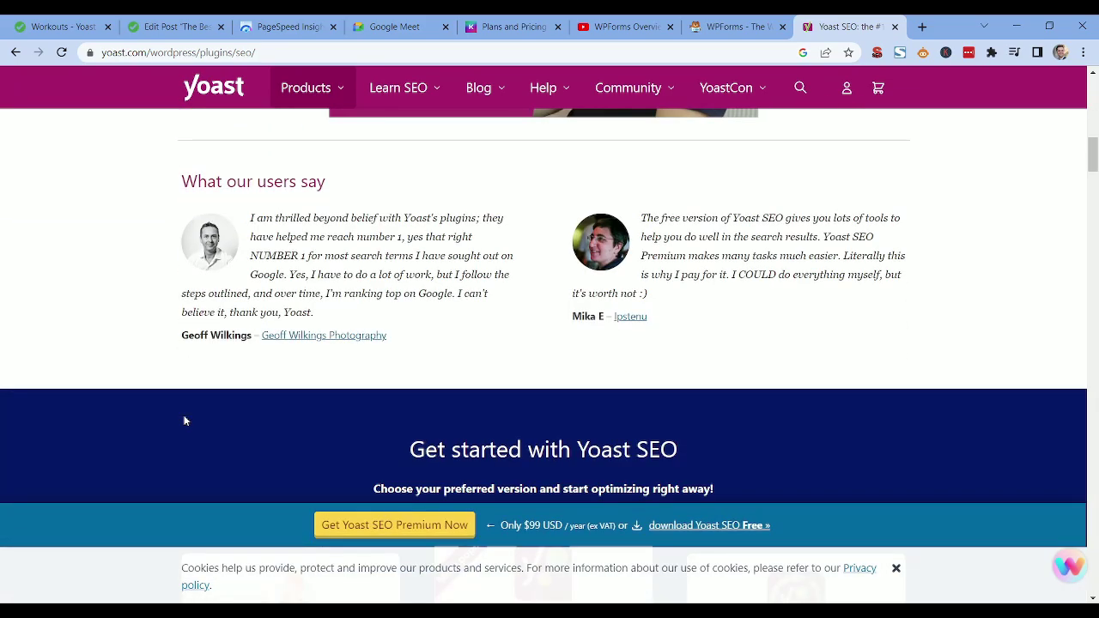
scroll(183, 421, "down", 4)
scroll(167, 428, "down", 2)
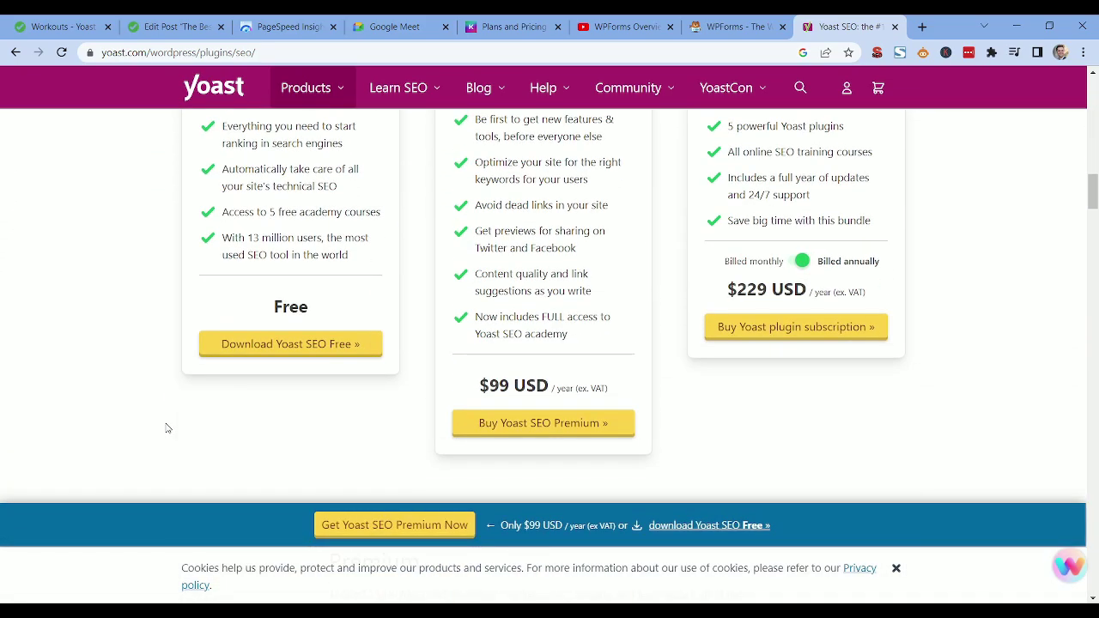
scroll(167, 427, "up", 2)
scroll(167, 428, "down", 2)
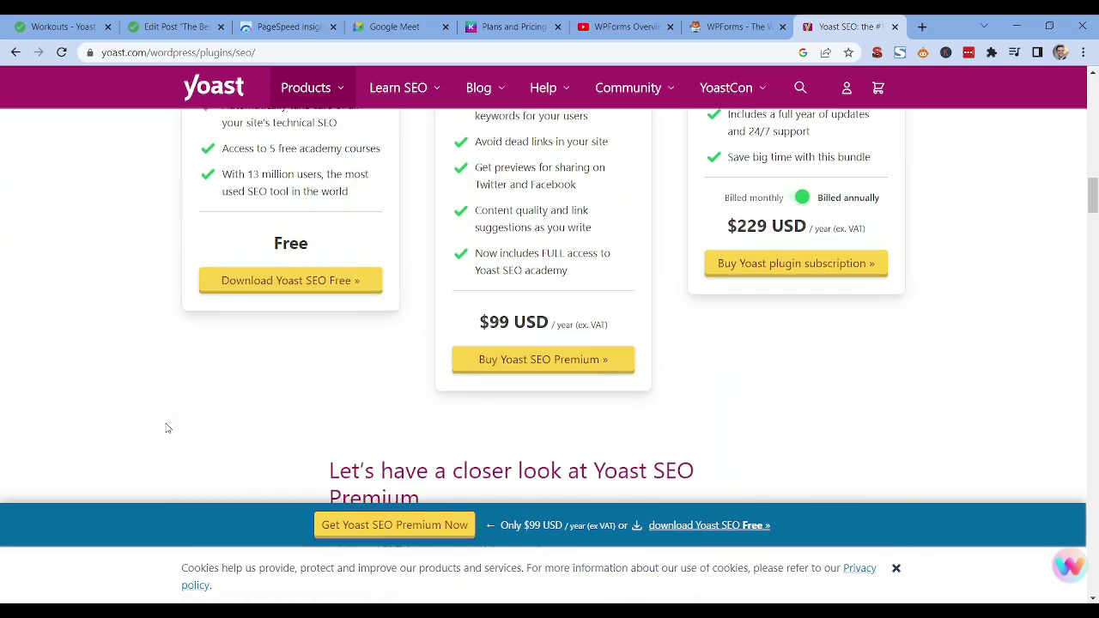
scroll(168, 428, "up", 2)
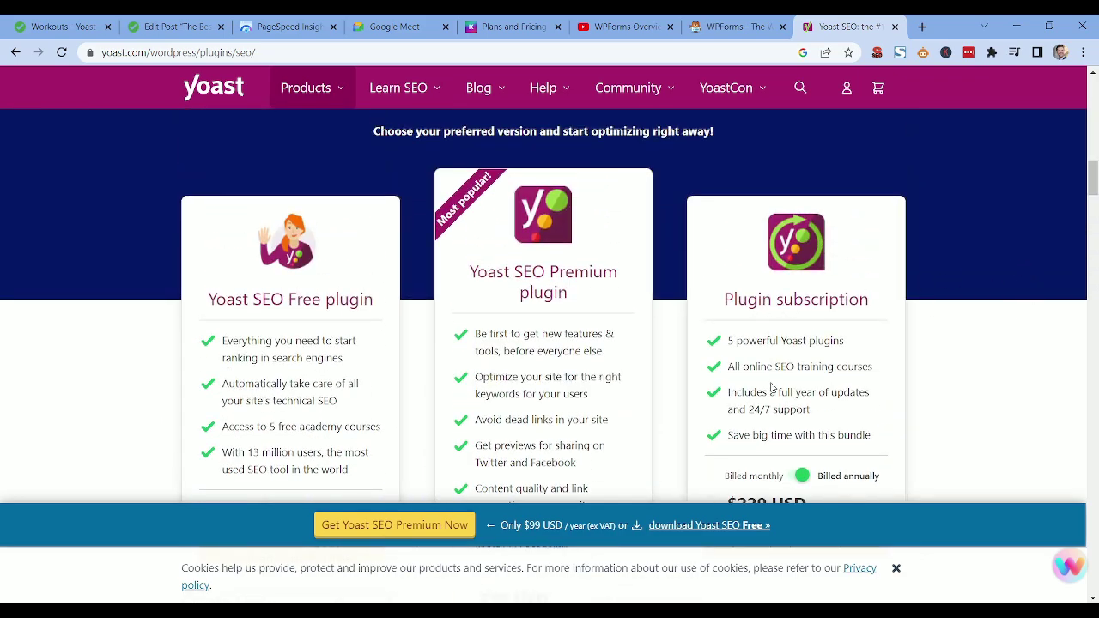
scroll(772, 384, "down", 2)
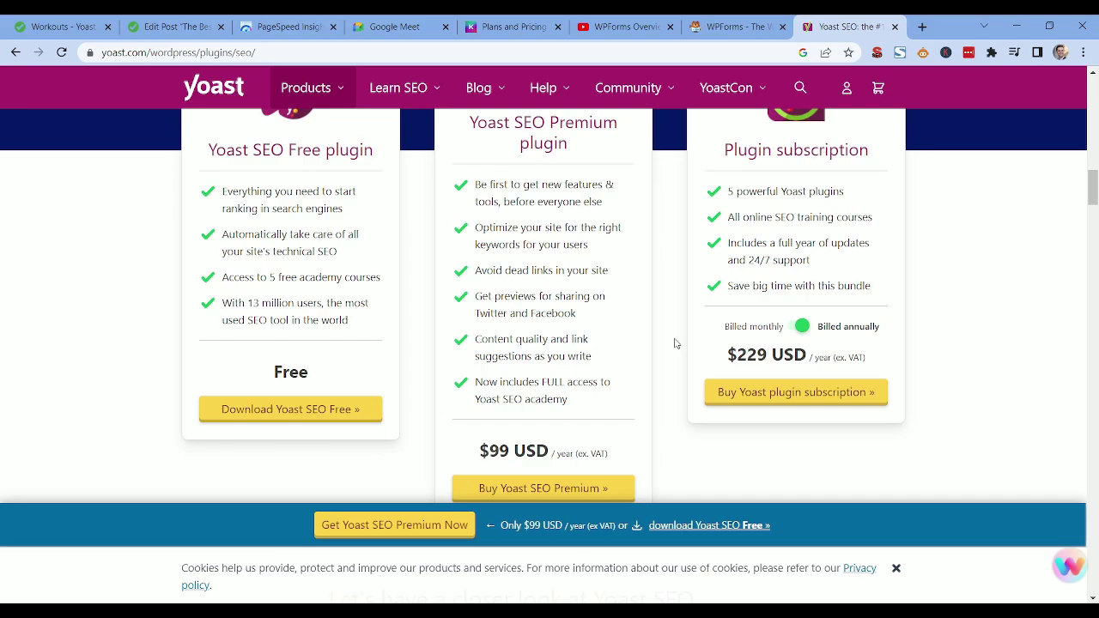
scroll(575, 285, "down", 2)
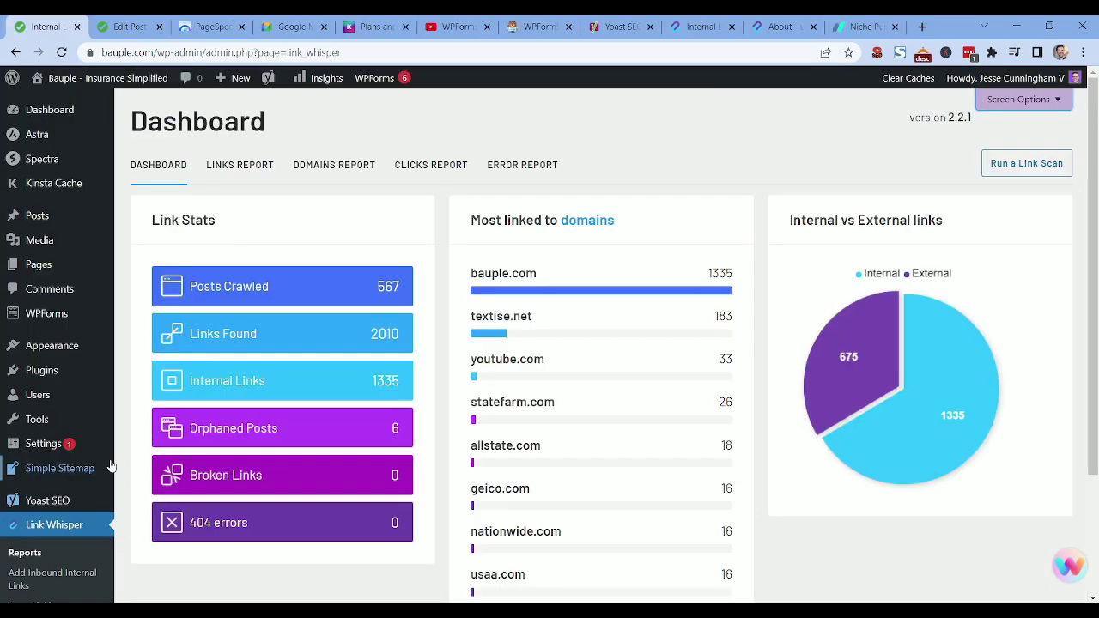
Look over the Link Whisper homepage and about page, then return to the wp-admin Link Whisper dashboard.
scroll(43, 371, "down", 2)
scroll(178, 360, "up", 2)
left_click(711, 27)
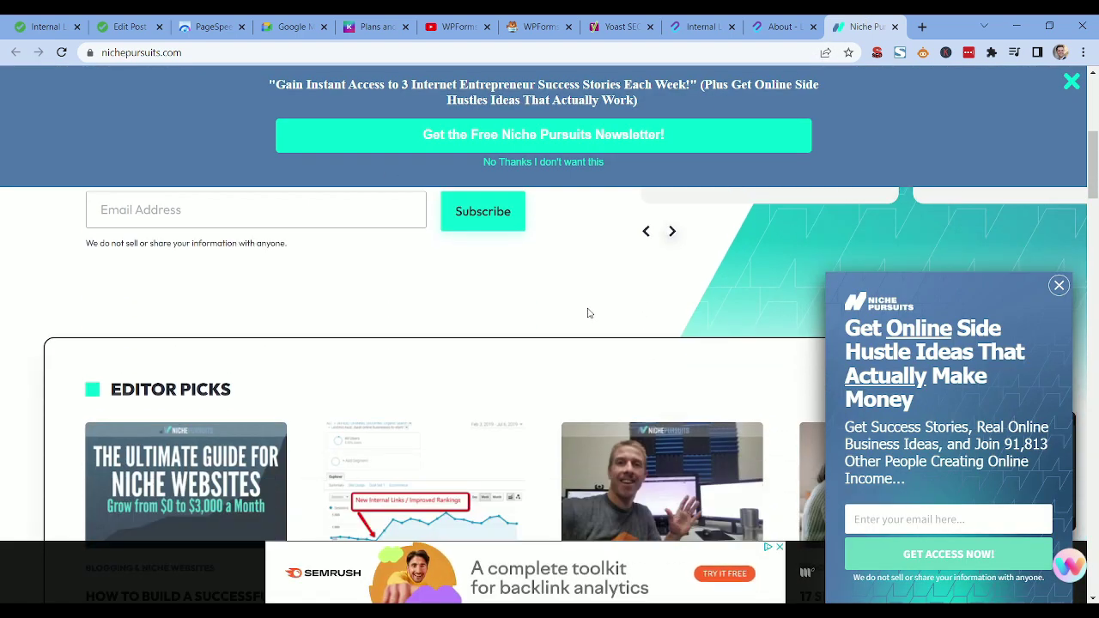
scroll(673, 353, "up", 1)
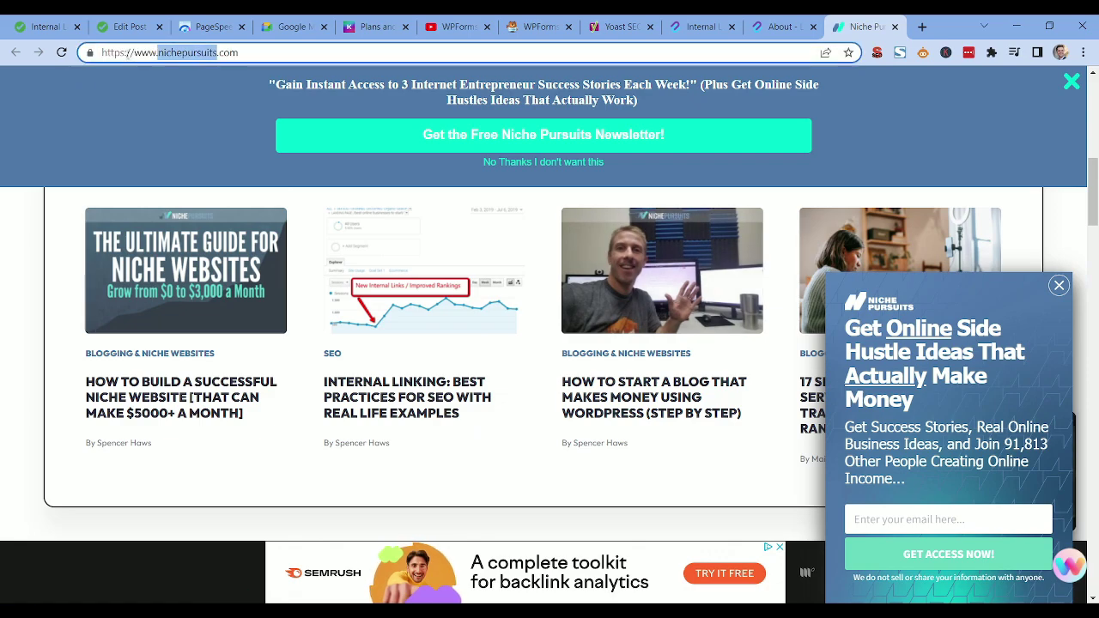
left_click(782, 22)
left_click(708, 24)
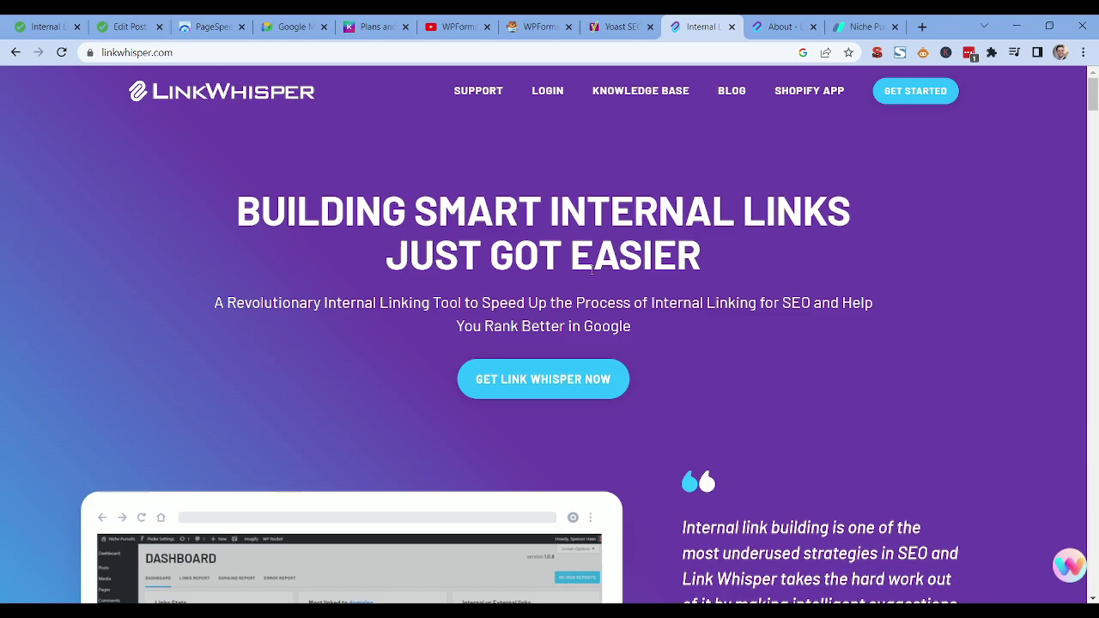
left_click(2, 26)
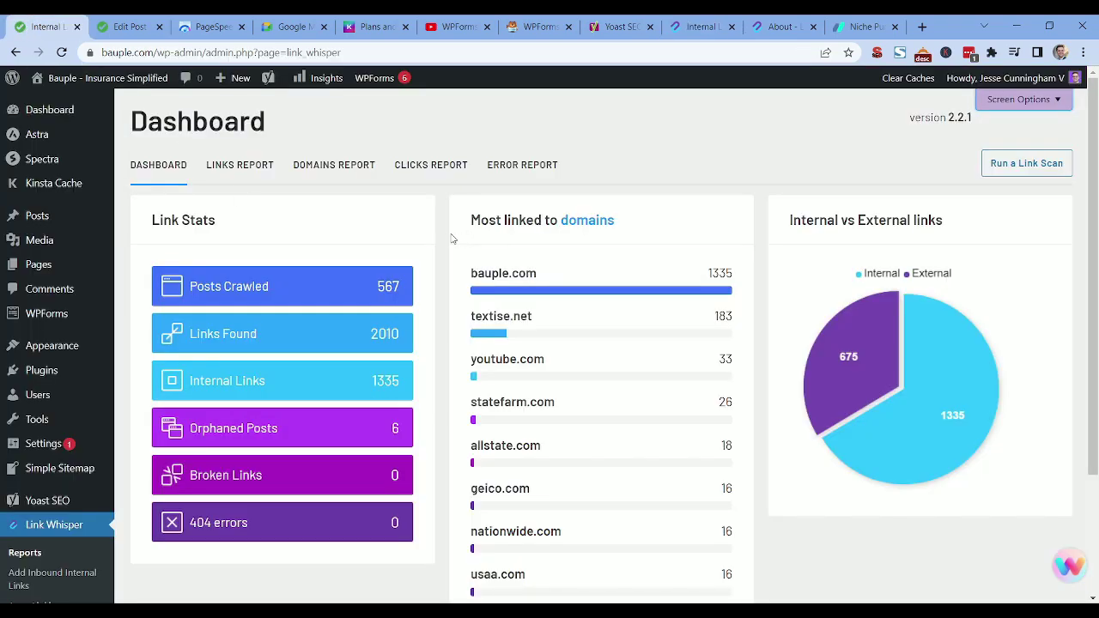
scroll(442, 237, "down", 2)
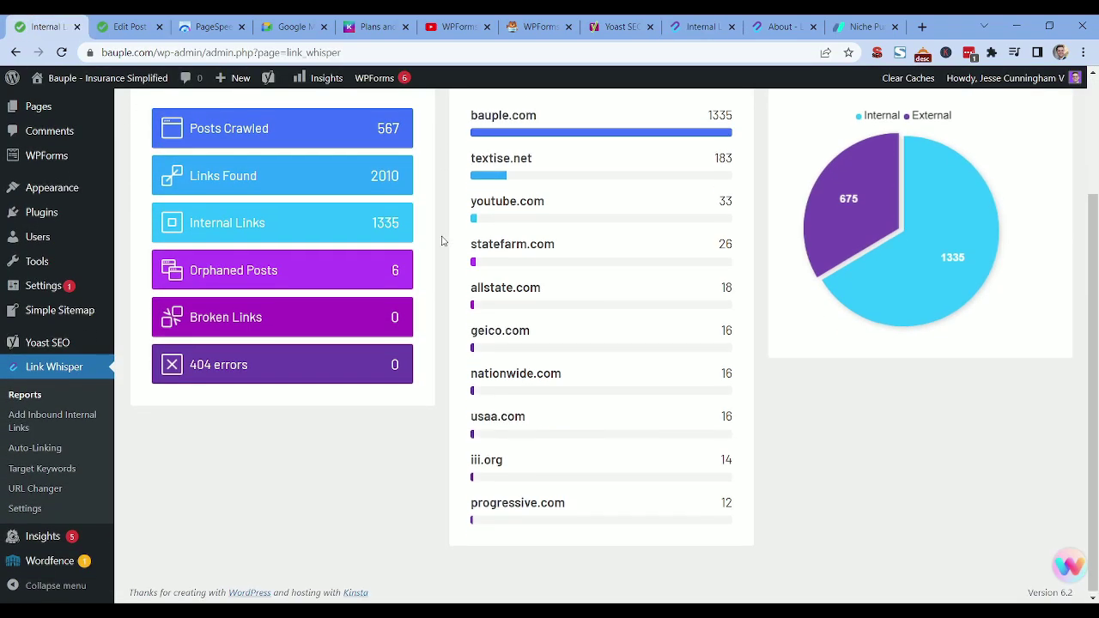
scroll(442, 239, "up", 2)
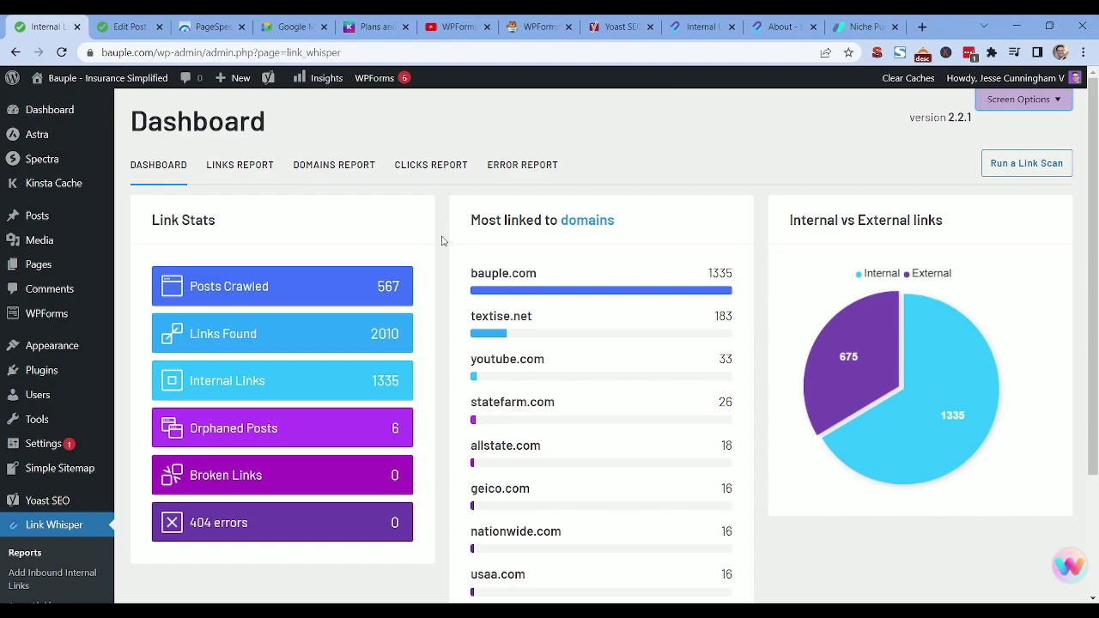
scroll(441, 241, "down", 1)
scroll(433, 234, "up", 1)
scroll(429, 268, "down", 1)
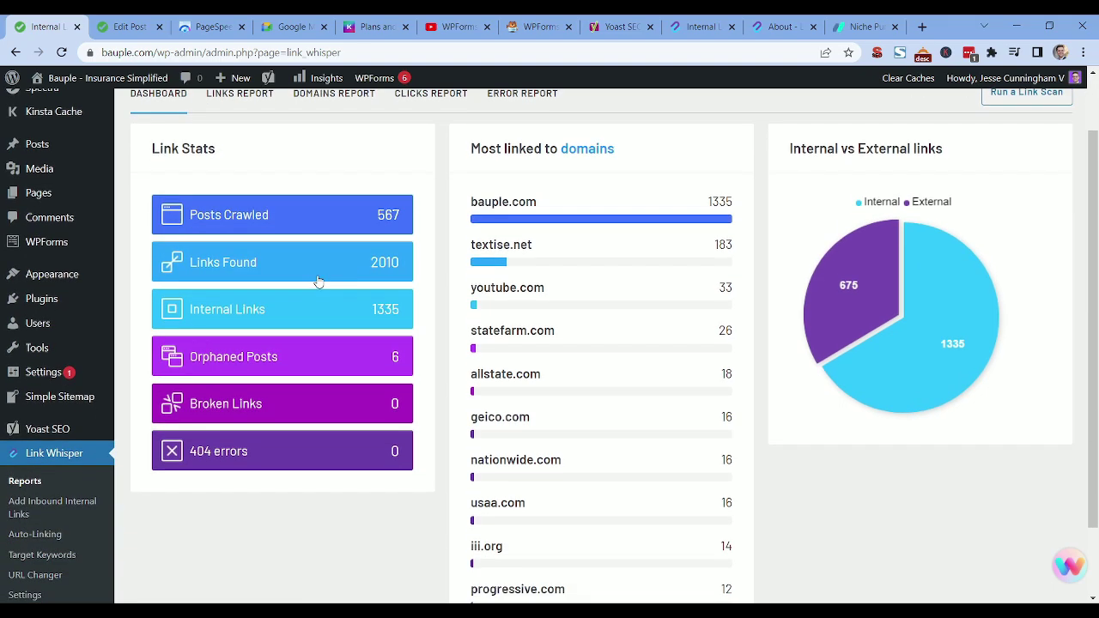
scroll(422, 327, "up", 1)
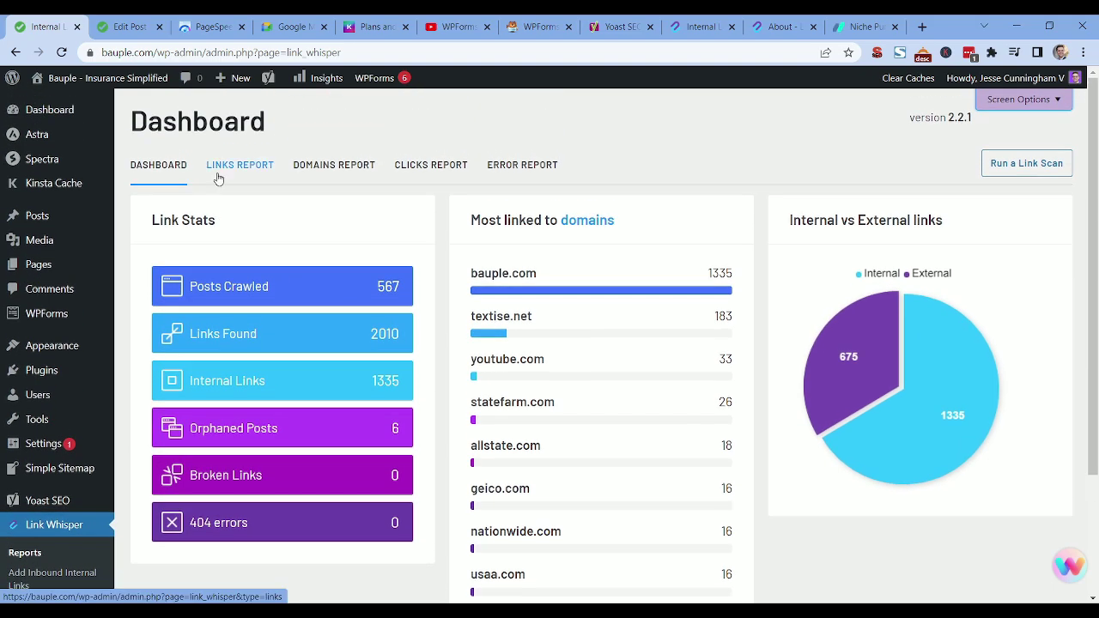
Open Link Whisper's Internal Links Report and scroll through its table.
left_click(225, 165)
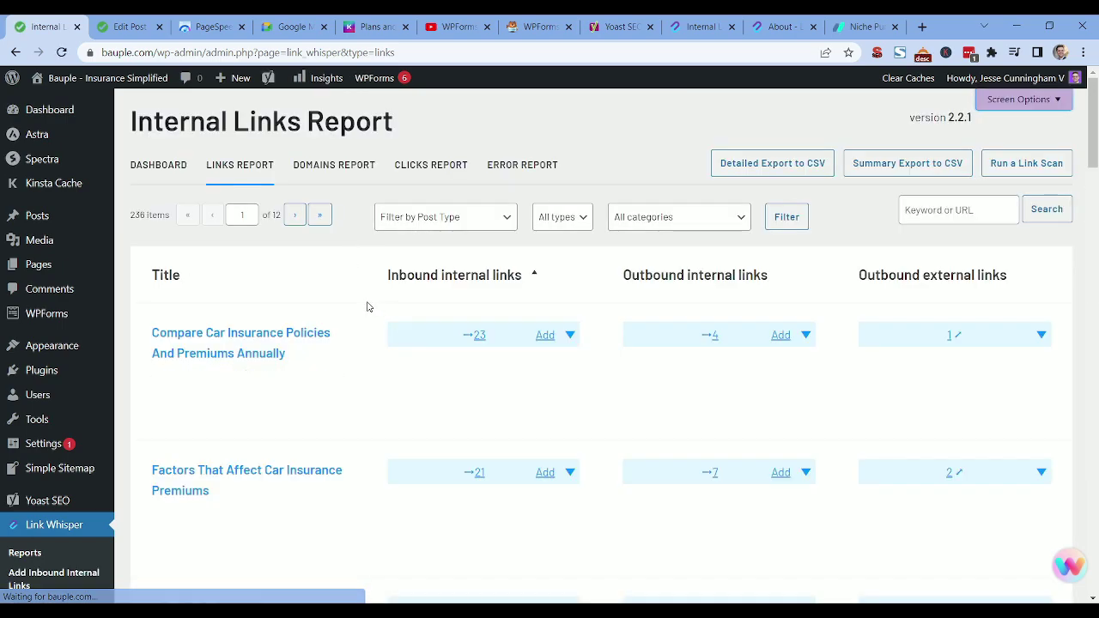
scroll(367, 306, "down", 2)
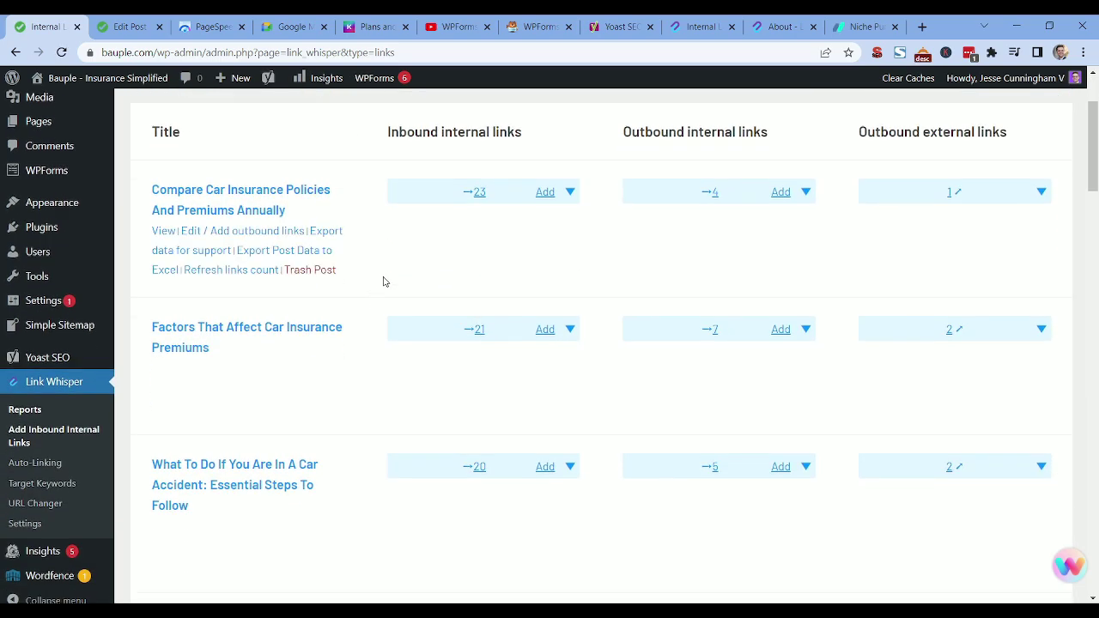
scroll(383, 282, "down", 4)
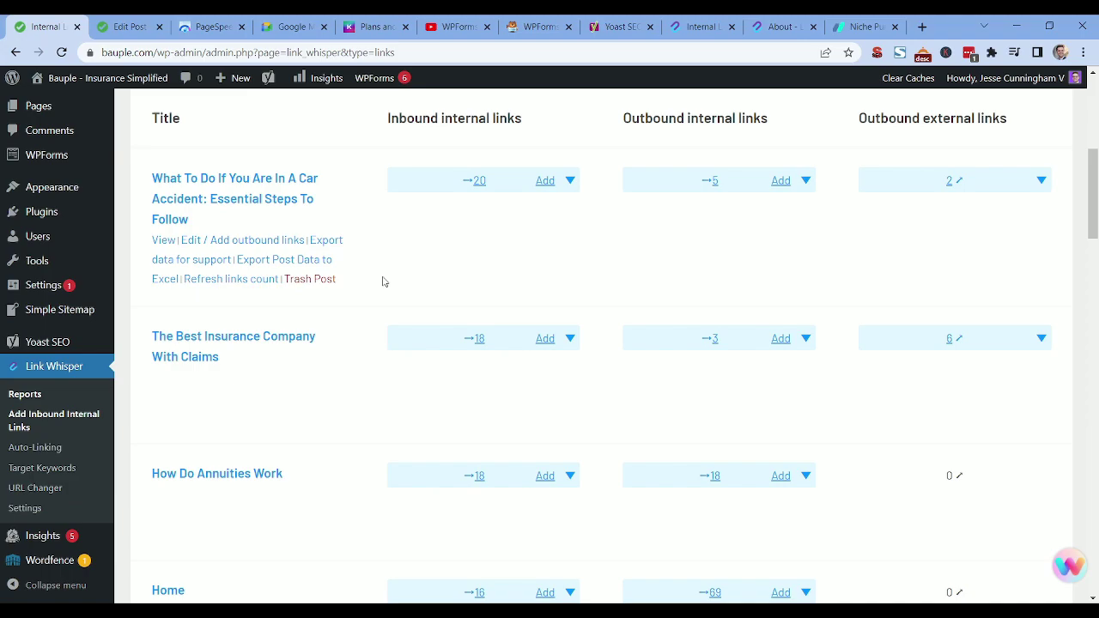
scroll(384, 283, "up", 6)
scroll(709, 431, "down", 4)
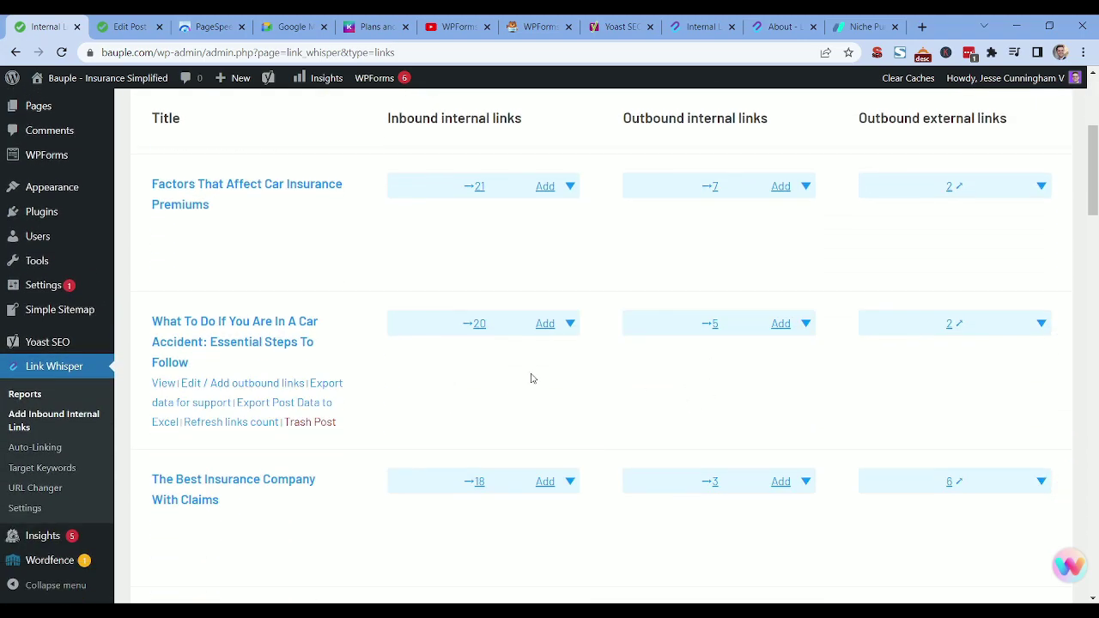
scroll(531, 378, "down", 4)
scroll(561, 363, "down", 2)
scroll(564, 367, "up", 8)
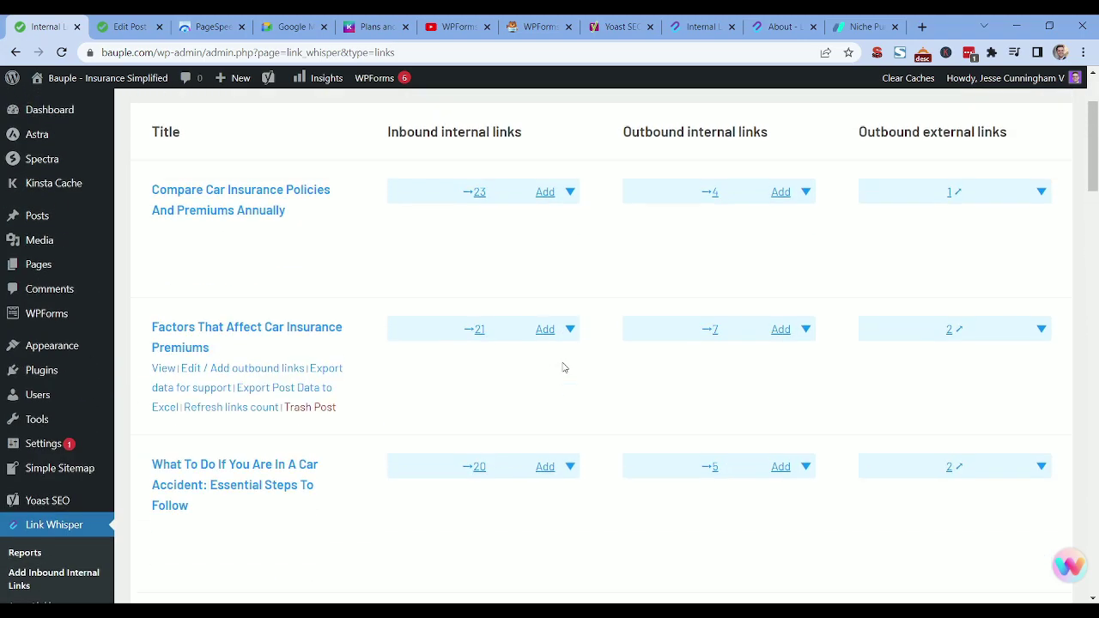
scroll(564, 367, "up", 2)
Return to the young male drivers post editor and scroll to Link Whisper Suggested Links.
left_click(128, 27)
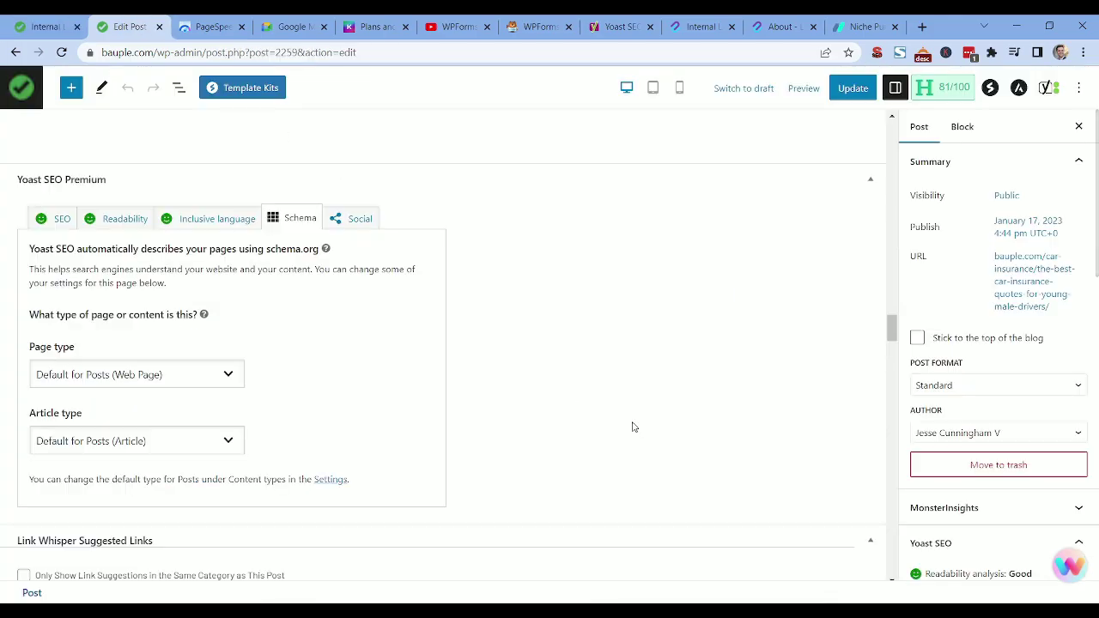
scroll(850, 332, "up", 10)
left_click_drag(891, 267, 875, 134)
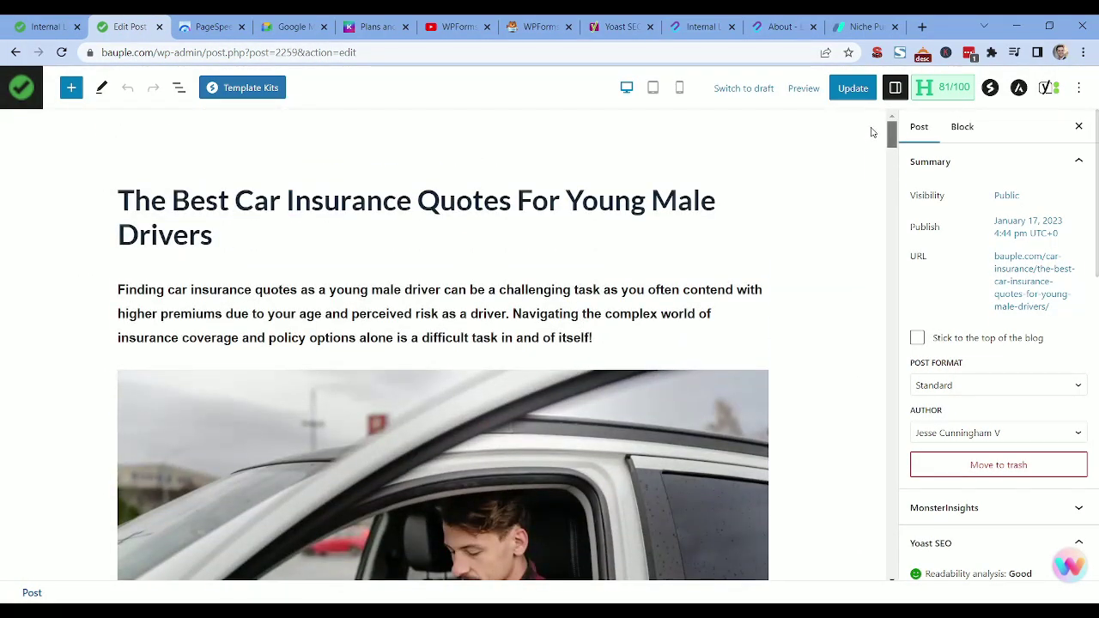
scroll(775, 437, "down", 15)
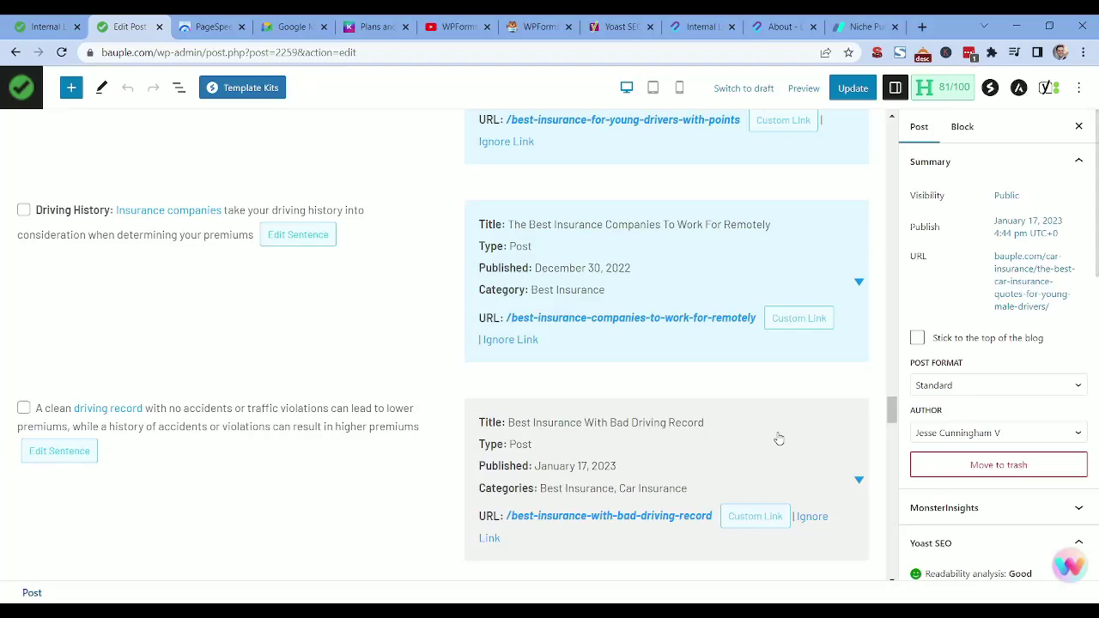
scroll(627, 422, "up", 5)
scroll(652, 412, "up", 5)
scroll(773, 395, "down", 2)
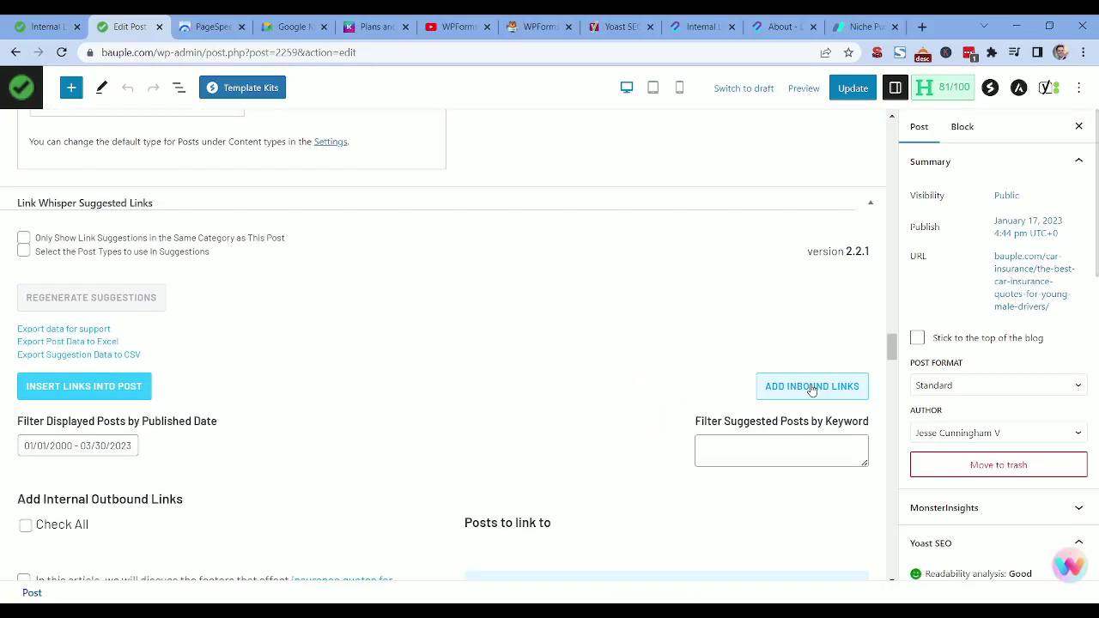
Open the Add Inbound Links page and review the male driver keyword and target posts.
left_click(809, 386)
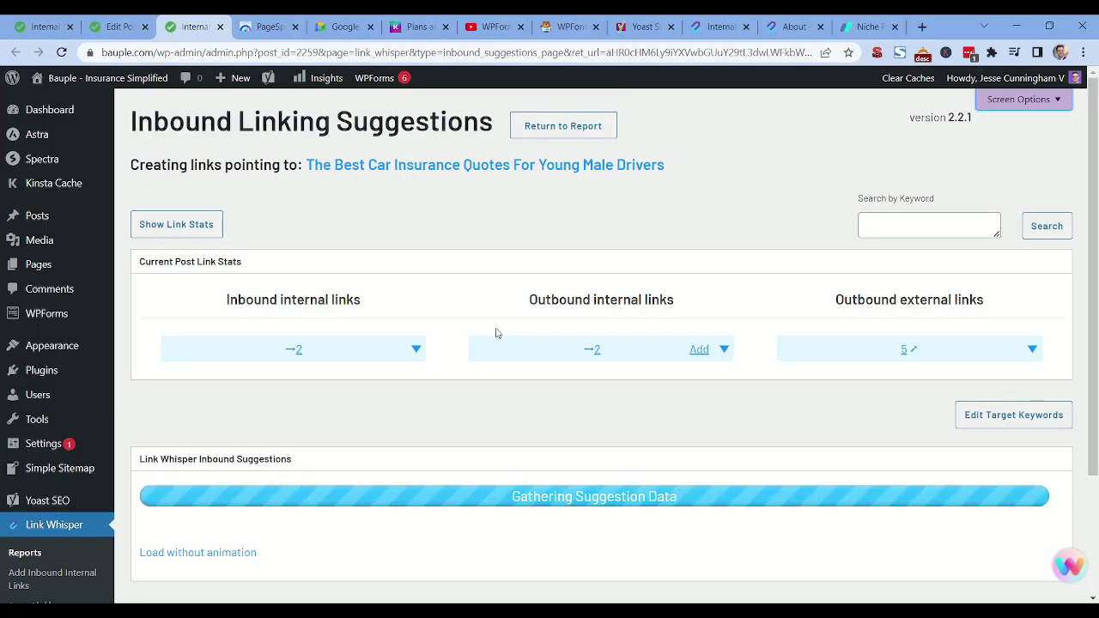
left_click_drag(935, 220, 854, 234)
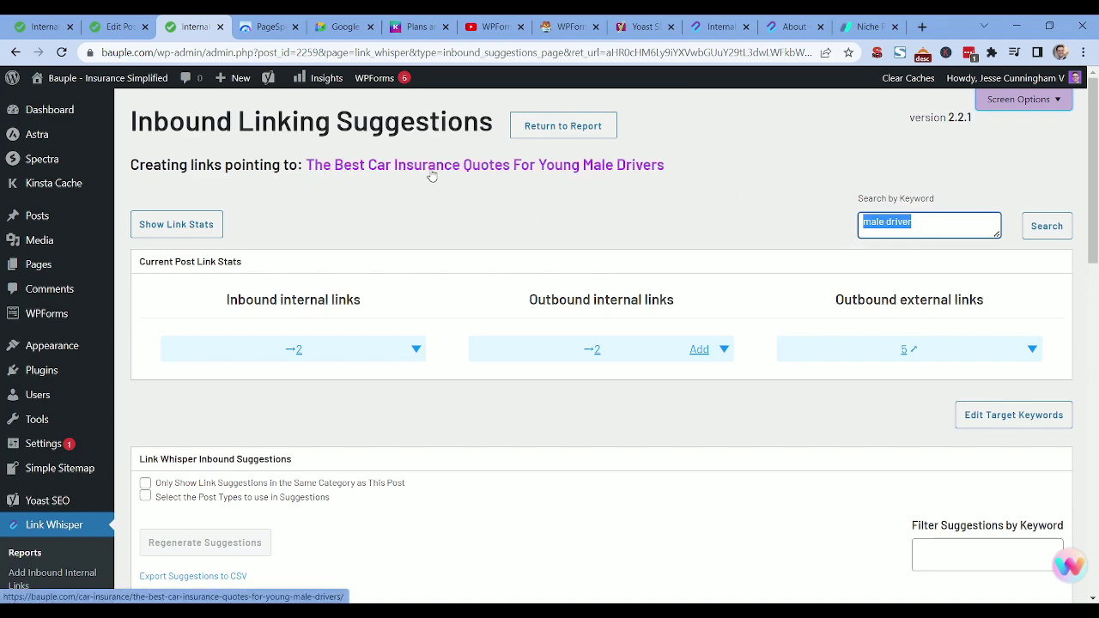
left_click(800, 229)
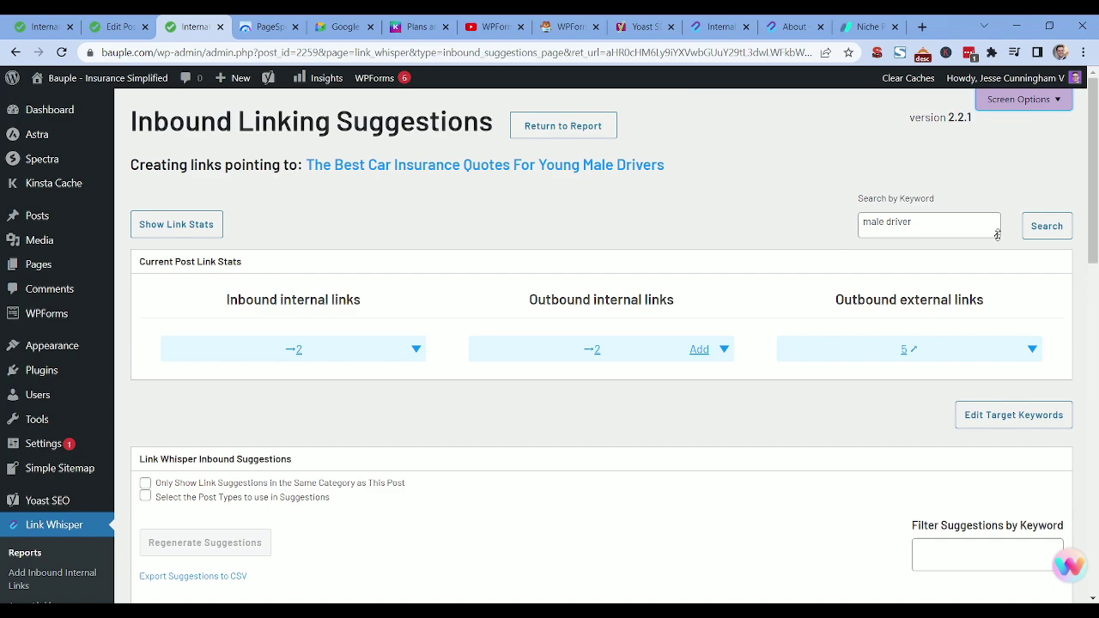
scroll(571, 239, "down", 2)
scroll(523, 265, "down", 9)
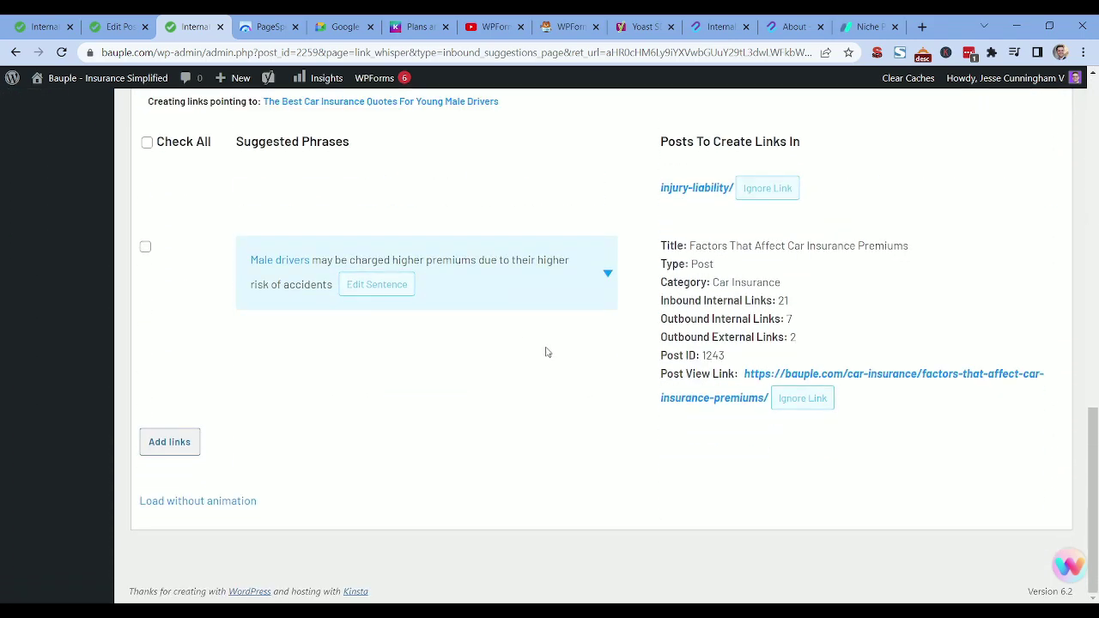
scroll(544, 351, "up", 6)
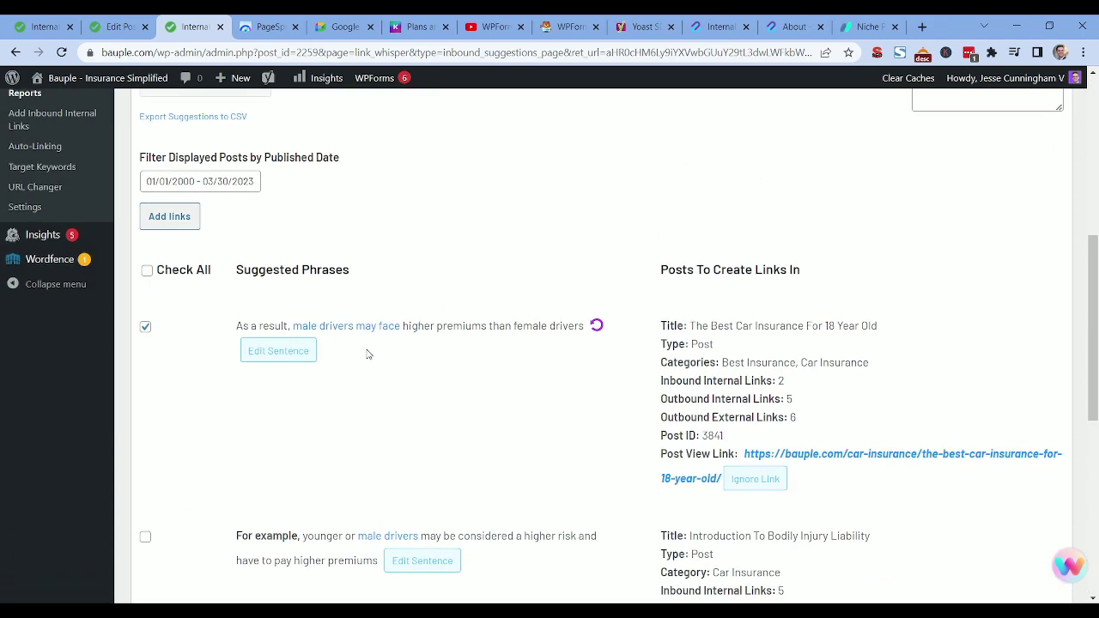
scroll(408, 283, "down", 2)
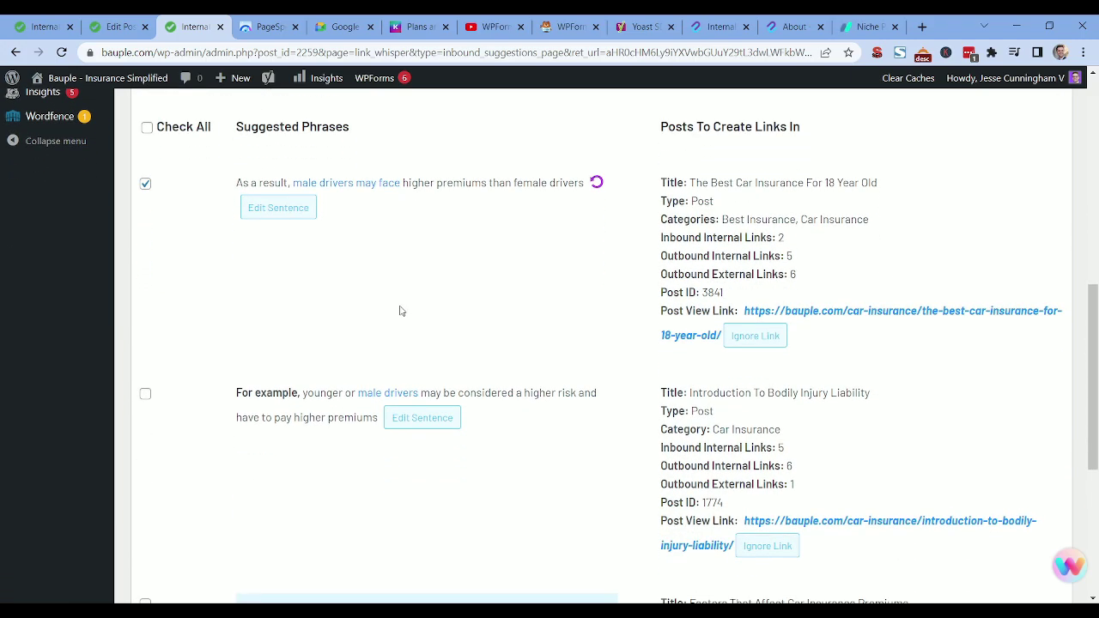
scroll(378, 291, "up", 1)
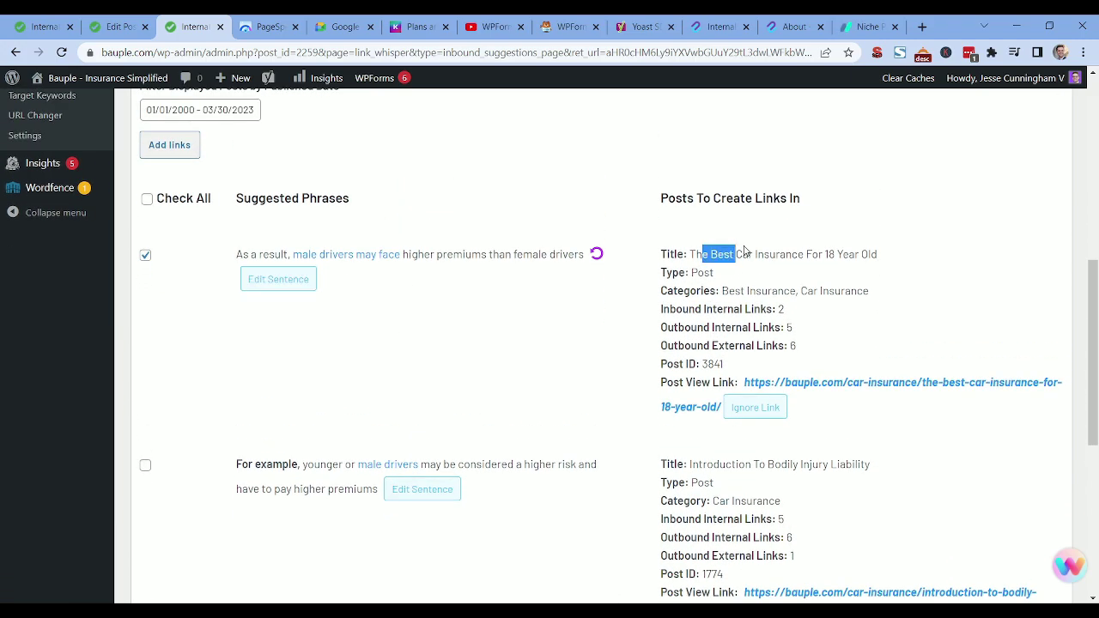
left_click_drag(745, 250, 879, 251)
left_click(880, 253)
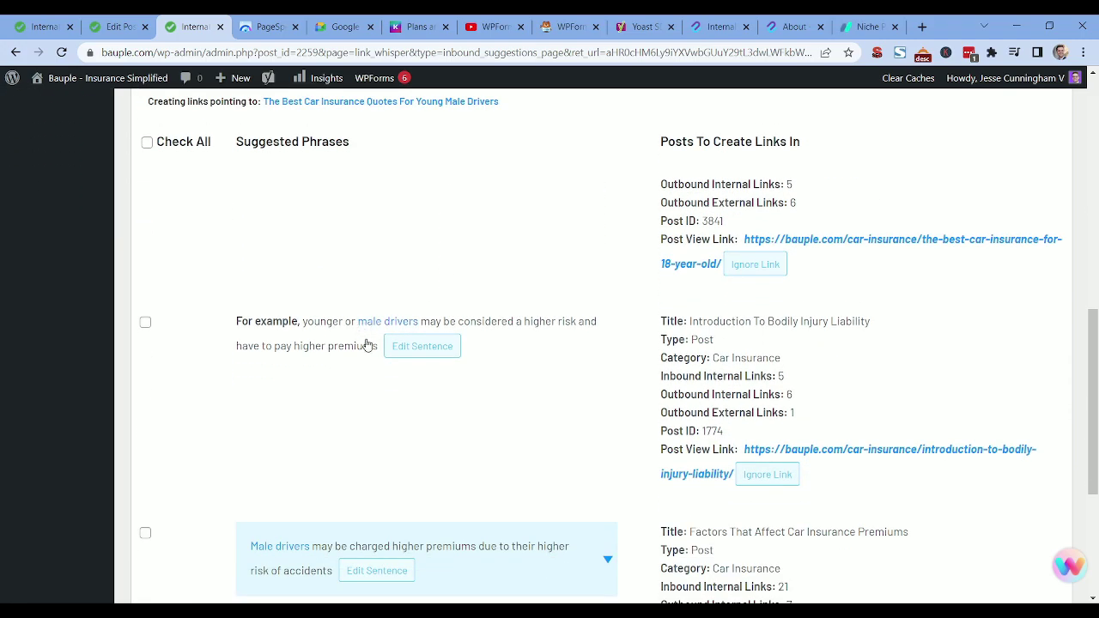
Extend the link phrase to 'Male drivers may be charged higher premiums' and insert the inbound links.
left_click(563, 322)
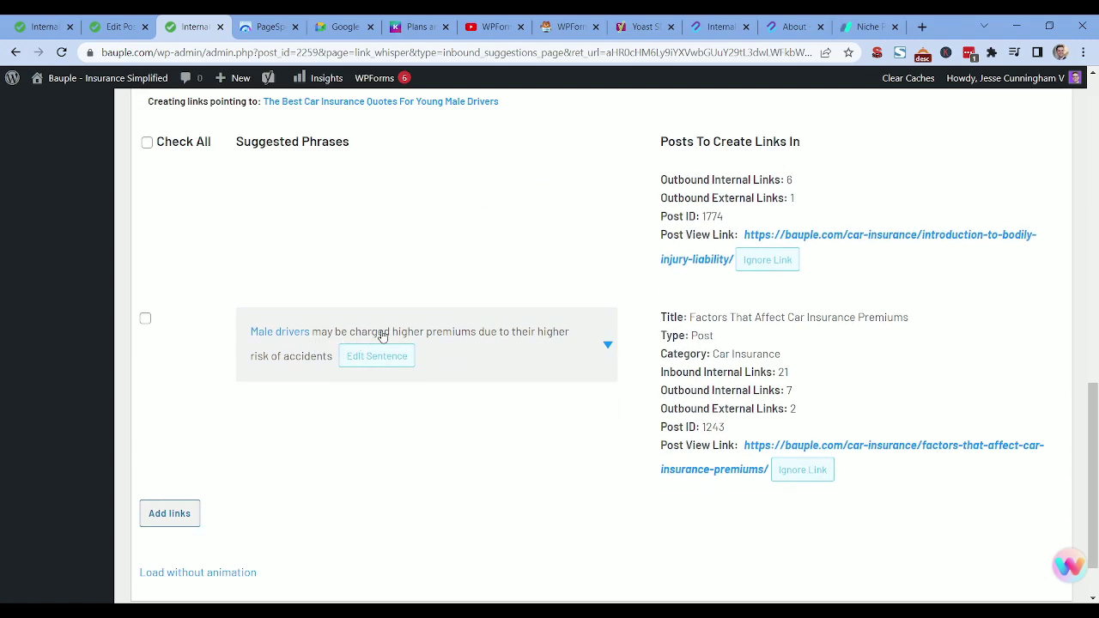
left_click(445, 334)
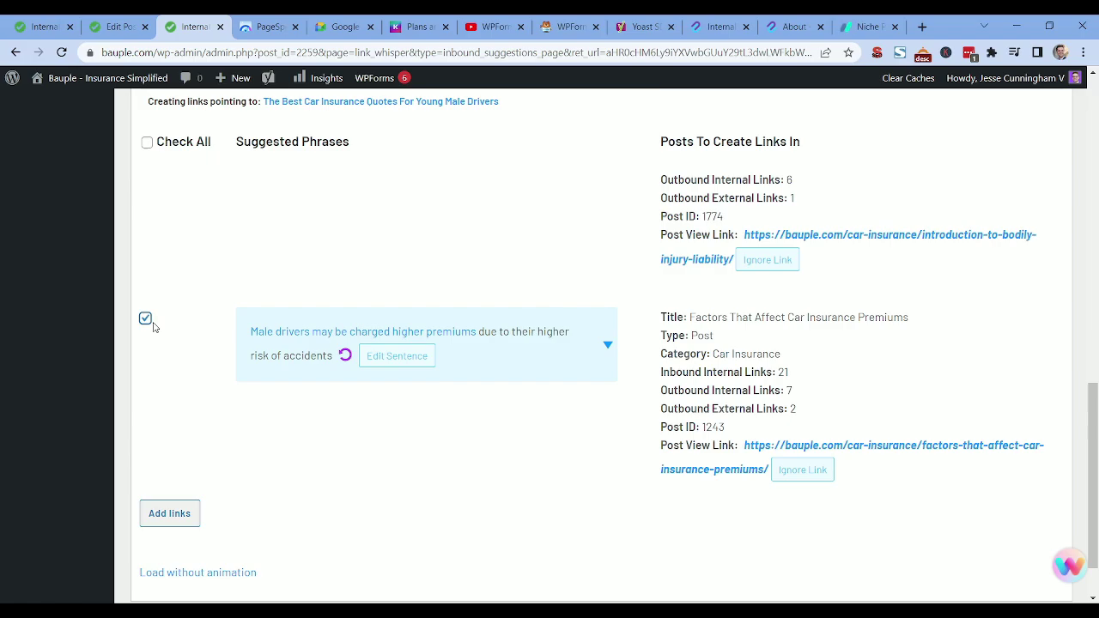
scroll(147, 273, "up", 2)
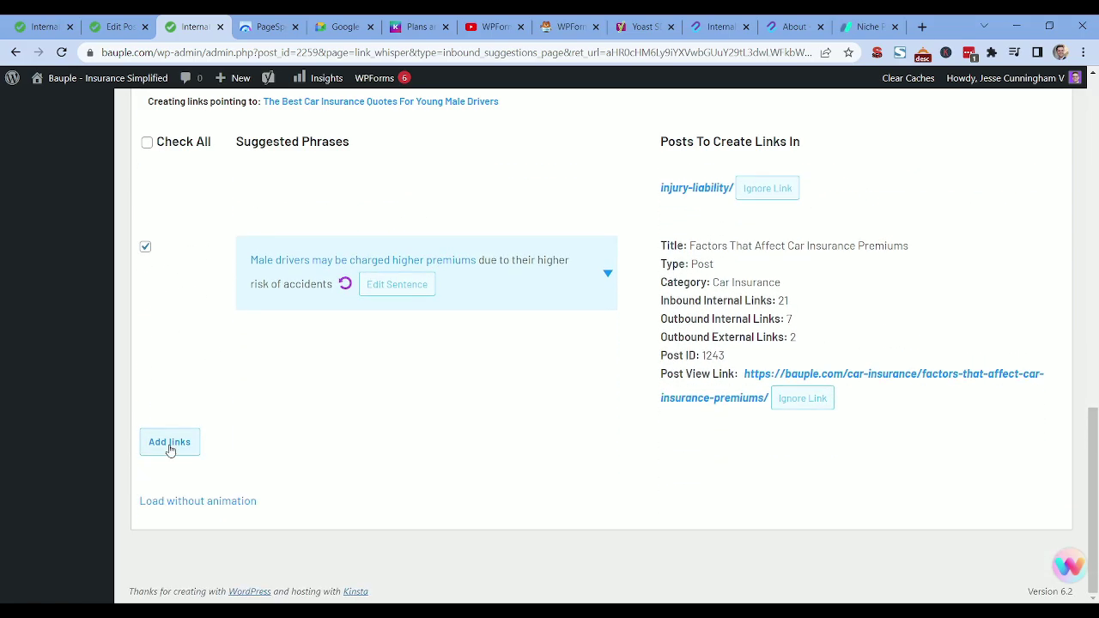
left_click(170, 443)
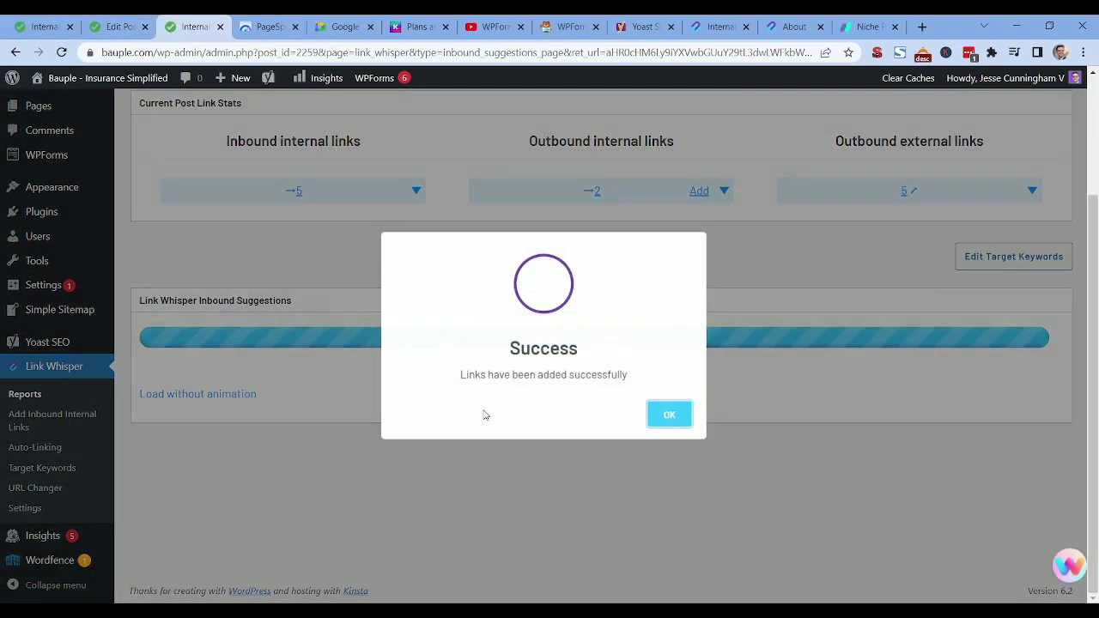
left_click(678, 418)
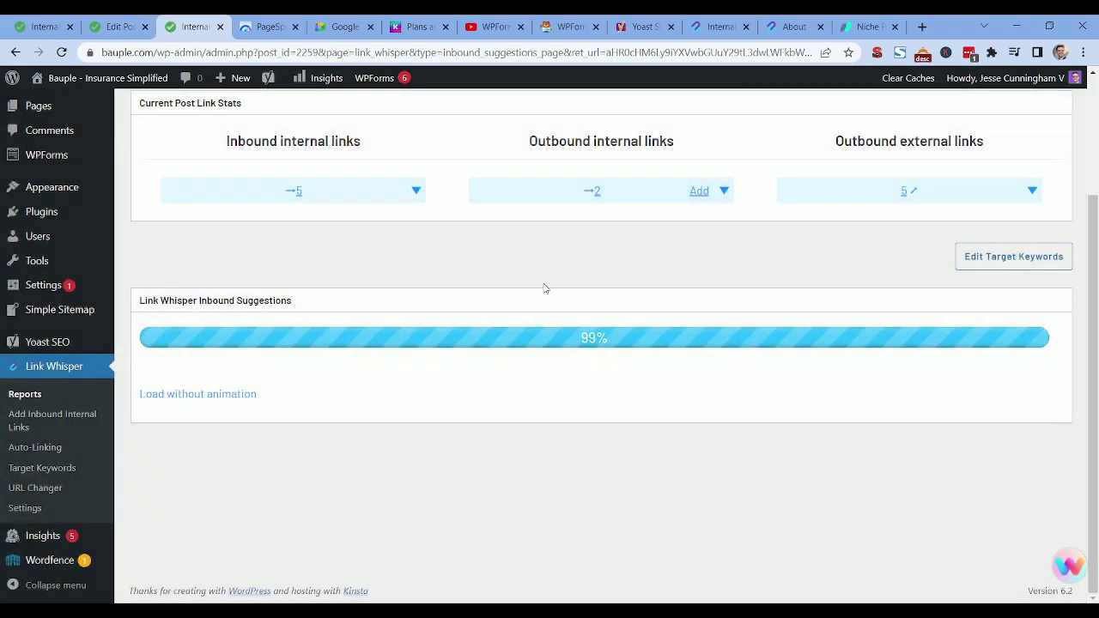
scroll(494, 280, "up", 2)
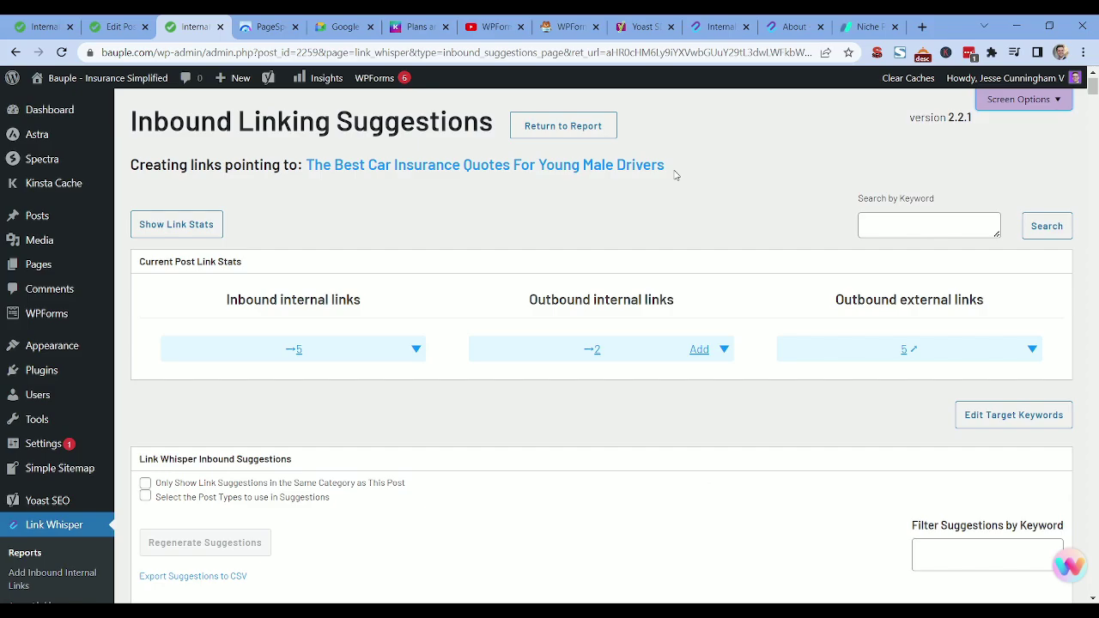
Bring up linkwhisper.com's pricing: $77 for 1 site, $117 for 3 sites, $167 for 10 sites.
left_click(788, 26)
left_click(865, 27)
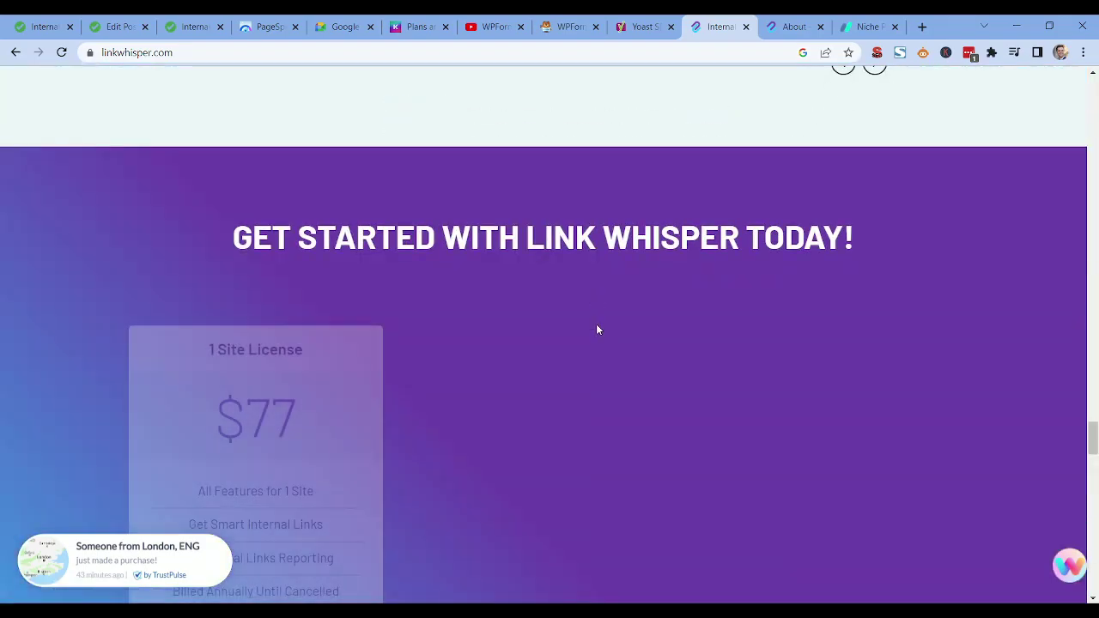
scroll(385, 335, "up", 3)
scroll(395, 324, "down", 1)
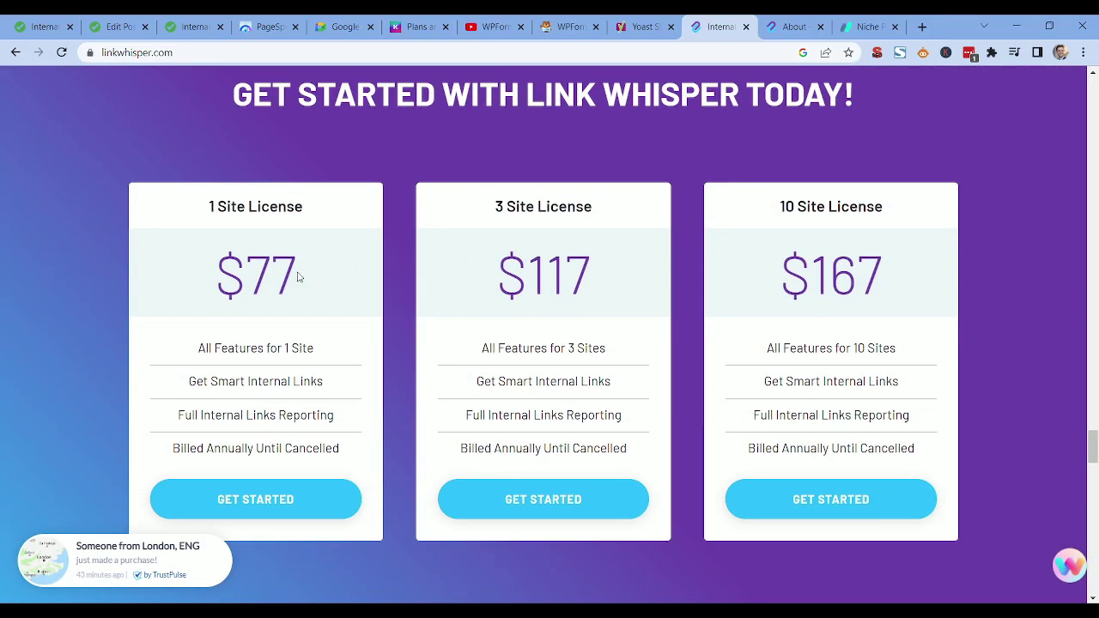
Return to the young male drivers post editor and find its Link Whisper suggestions.
left_click(120, 26)
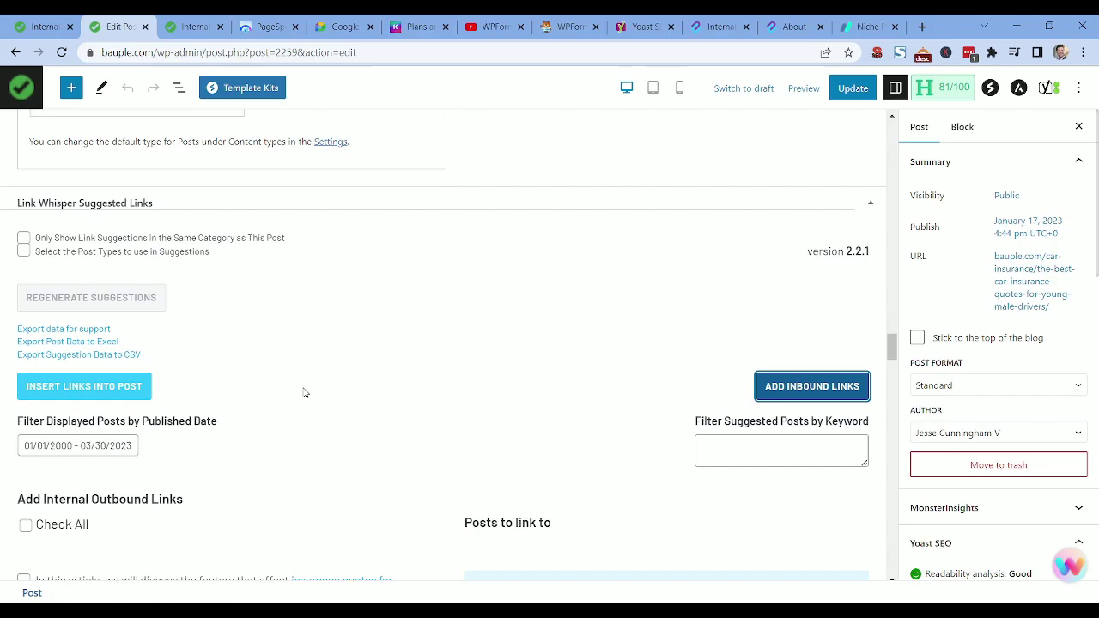
scroll(292, 374, "down", 5)
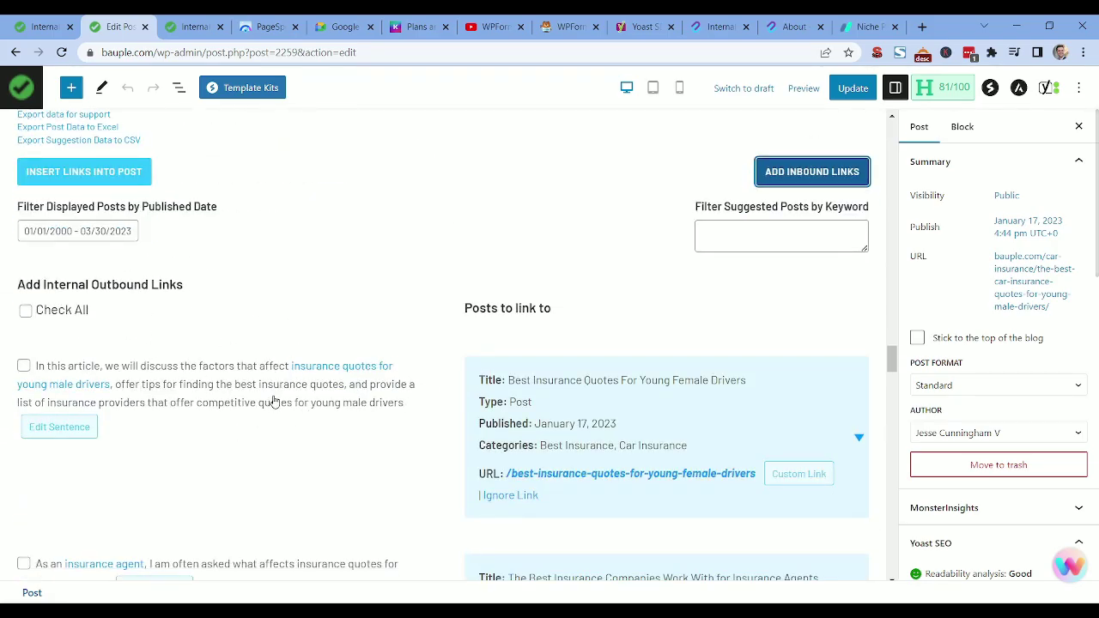
scroll(275, 412, "up", 15)
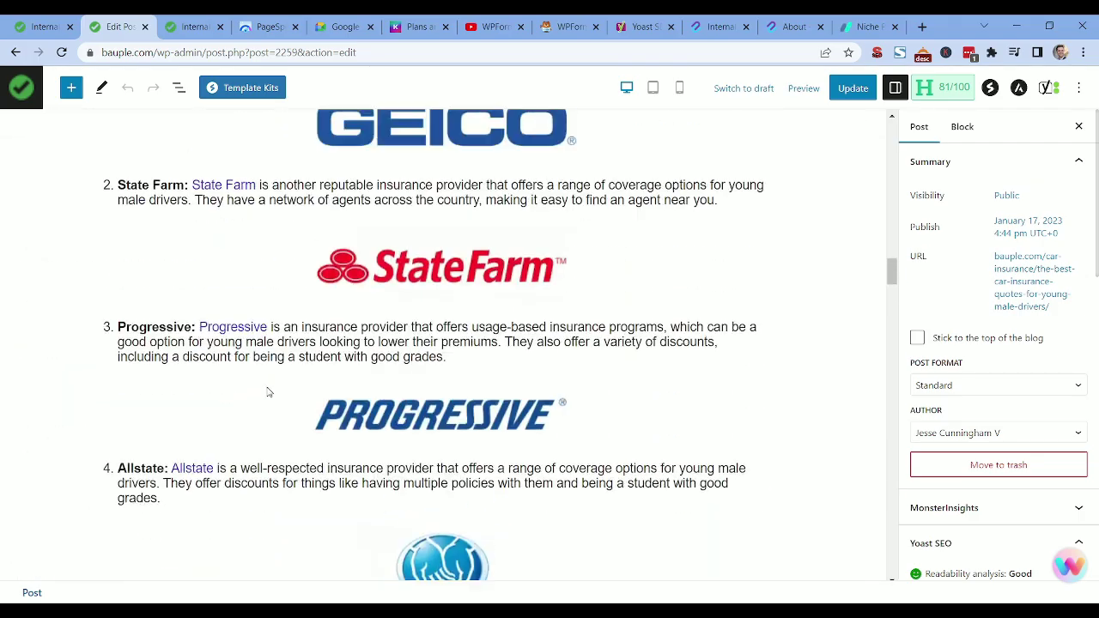
scroll(318, 260, "down", 20)
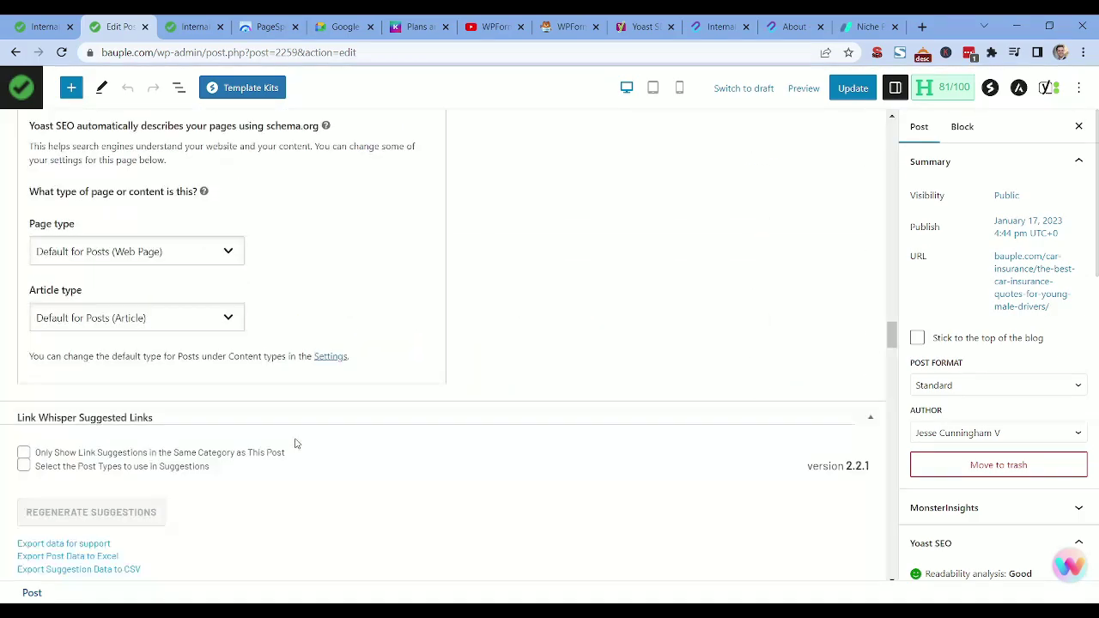
scroll(294, 438, "up", 5)
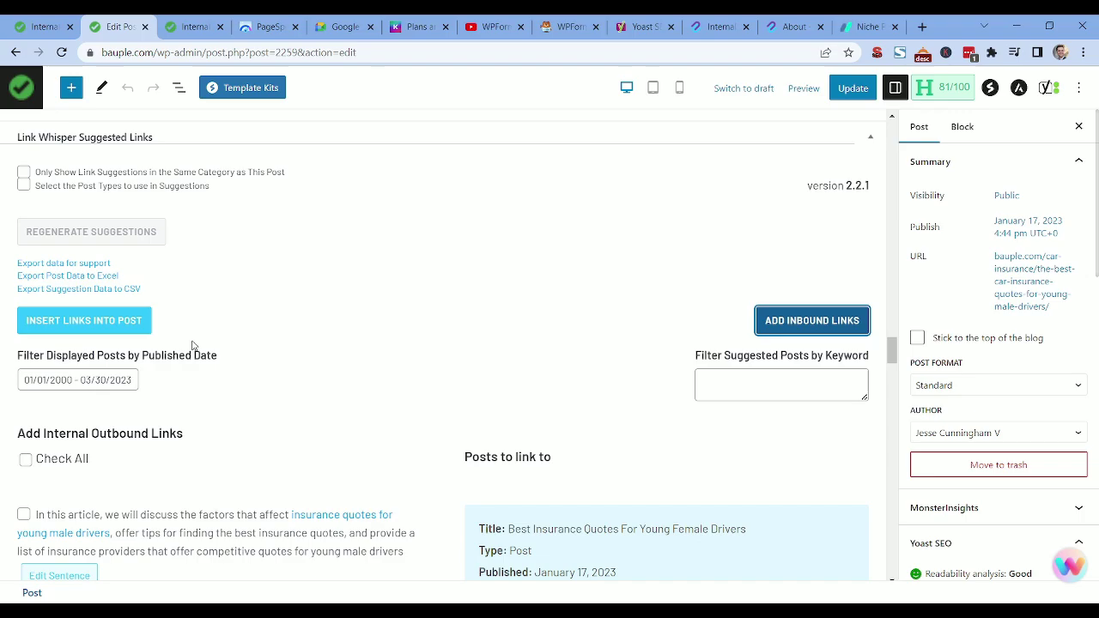
Limit suggestions to the same Car Insurance category, drop Best Insurance, and regenerate them.
left_click(37, 310)
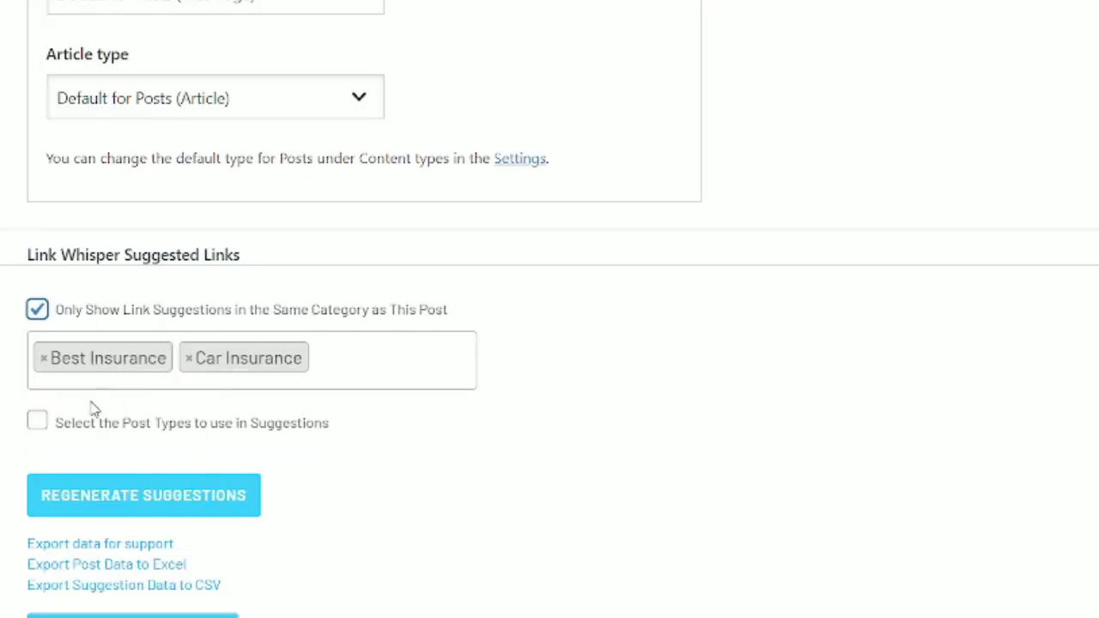
left_click(44, 358)
left_click(189, 503)
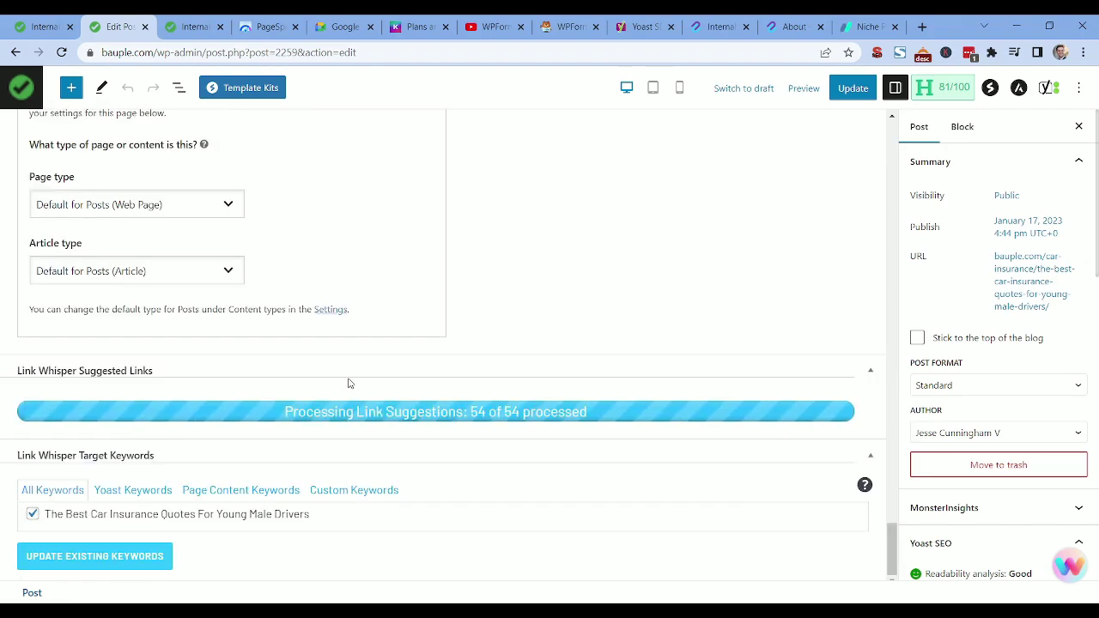
scroll(378, 446, "down", 10)
scroll(538, 349, "up", 3)
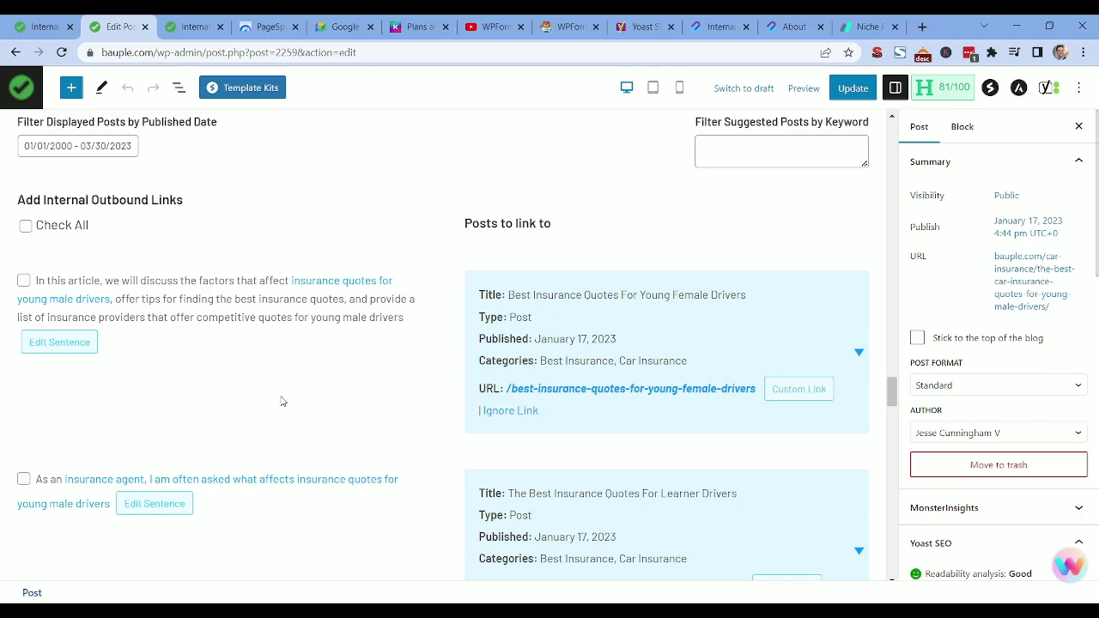
scroll(412, 358, "down", 11)
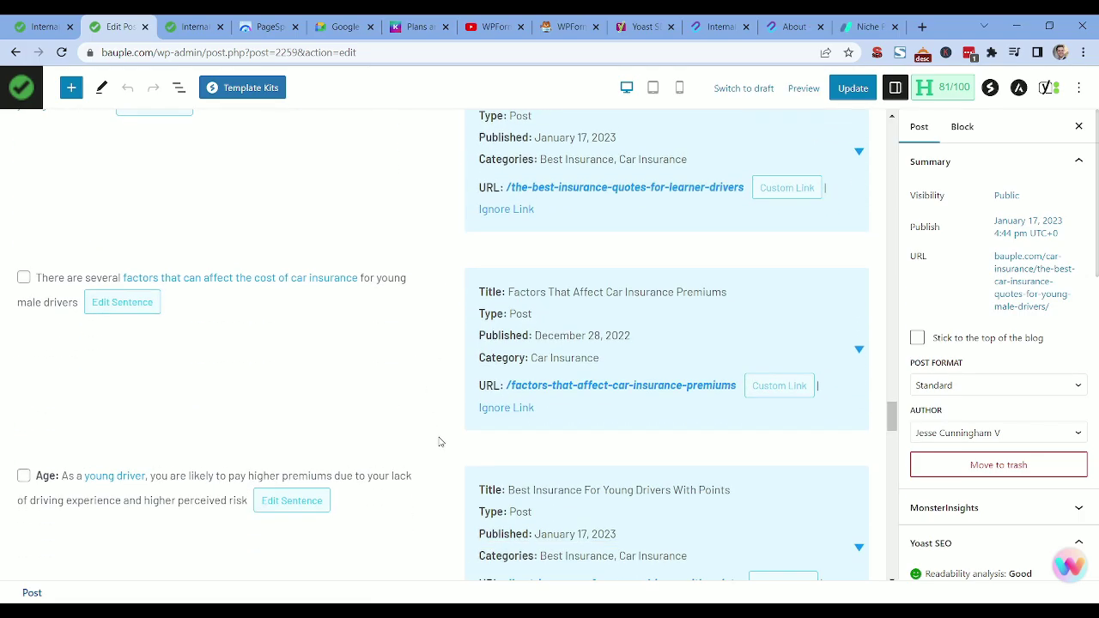
scroll(285, 447, "down", 15)
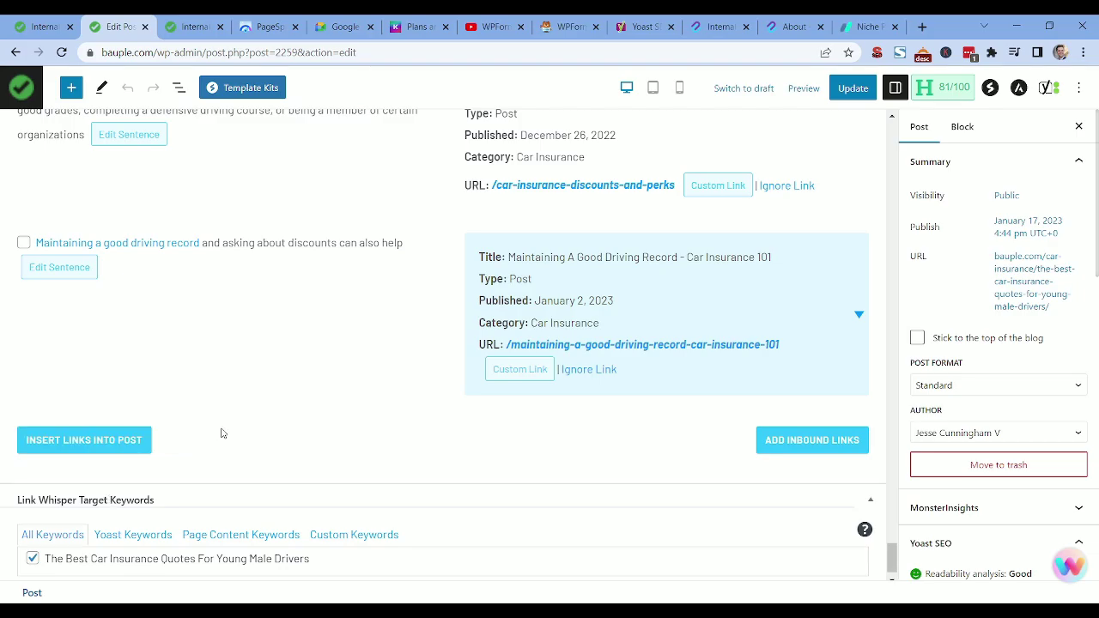
scroll(221, 431, "up", 12)
scroll(217, 424, "up", 5)
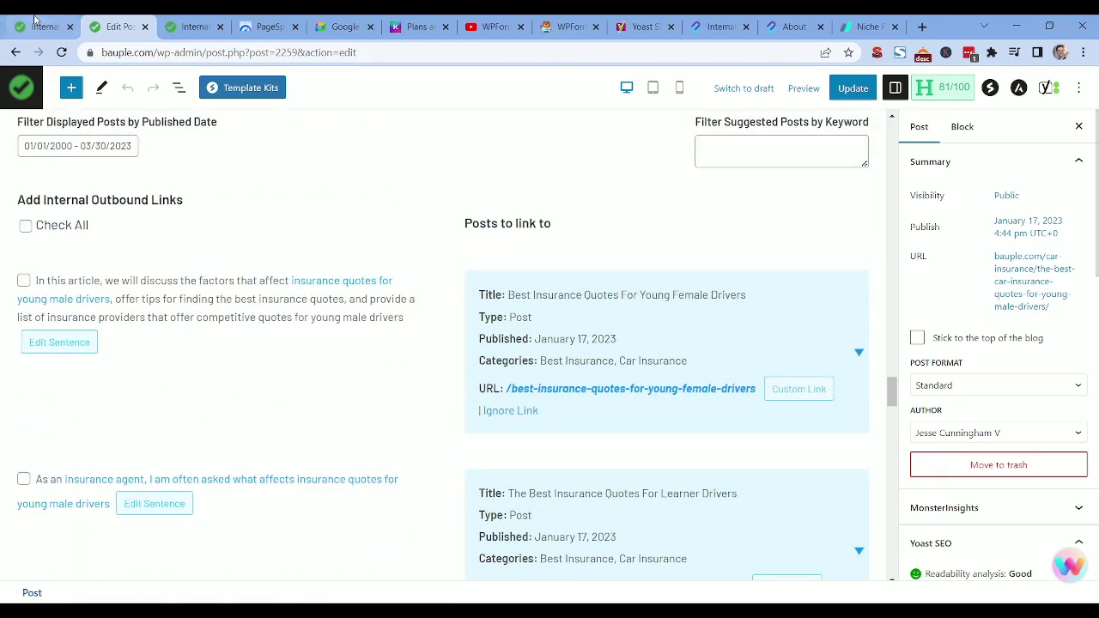
left_click(35, 17)
Open MonsterInsights' 30-day Overview Report: 2,038 sessions, 6,738 pageviews and 1,207 users.
left_click(52, 544)
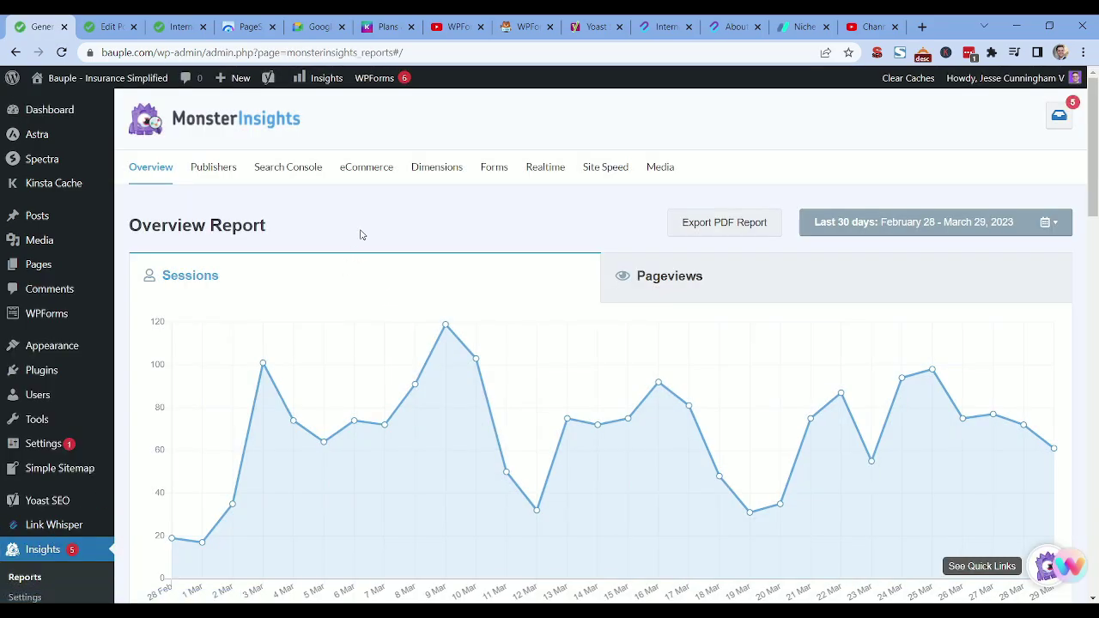
scroll(390, 216, "down", 1)
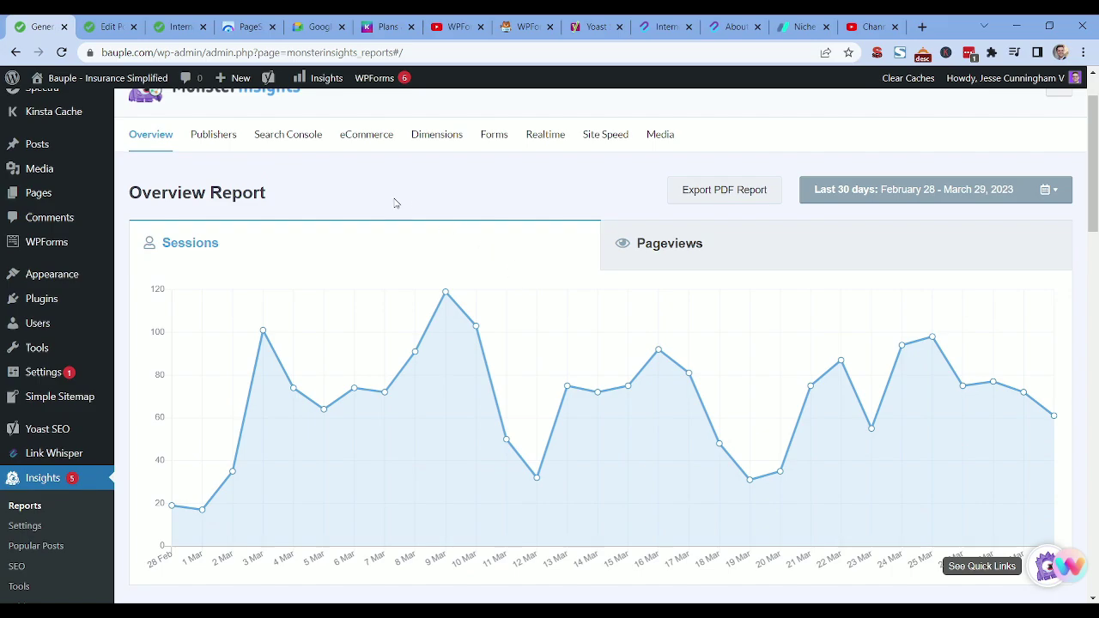
scroll(584, 328, "up", 2)
scroll(601, 334, "down", 2)
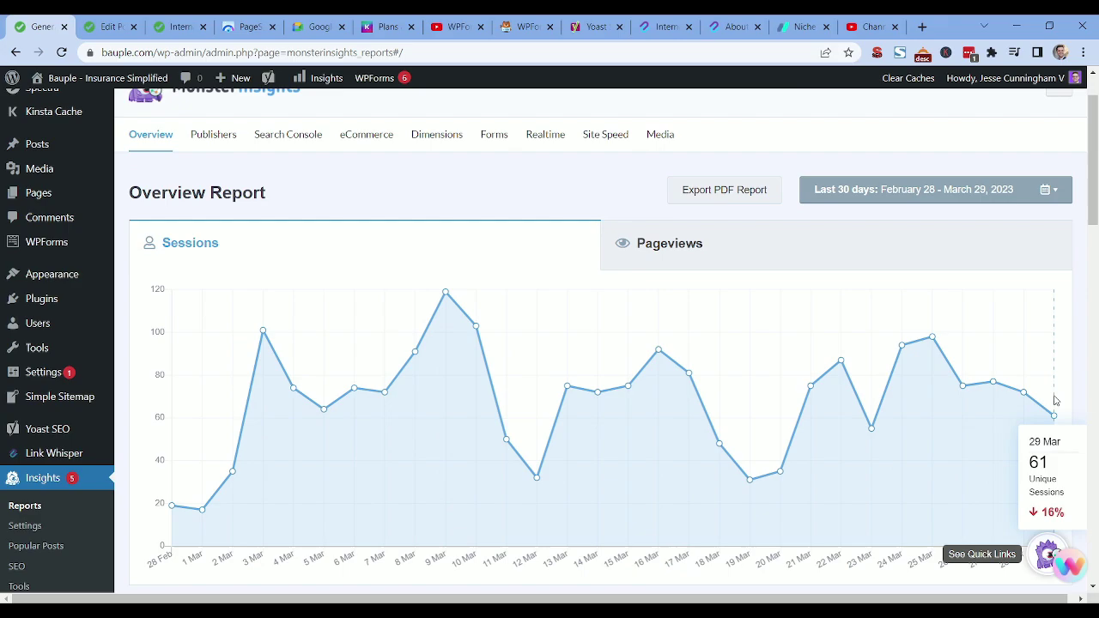
scroll(946, 309, "down", 2)
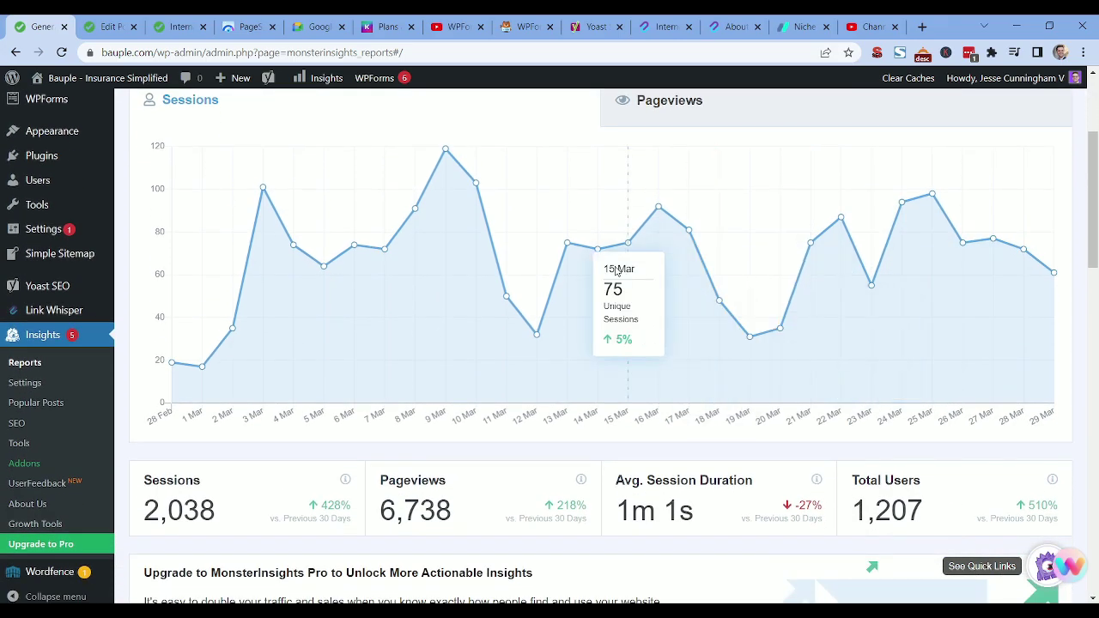
scroll(481, 301, "up", 1)
scroll(481, 304, "down", 1)
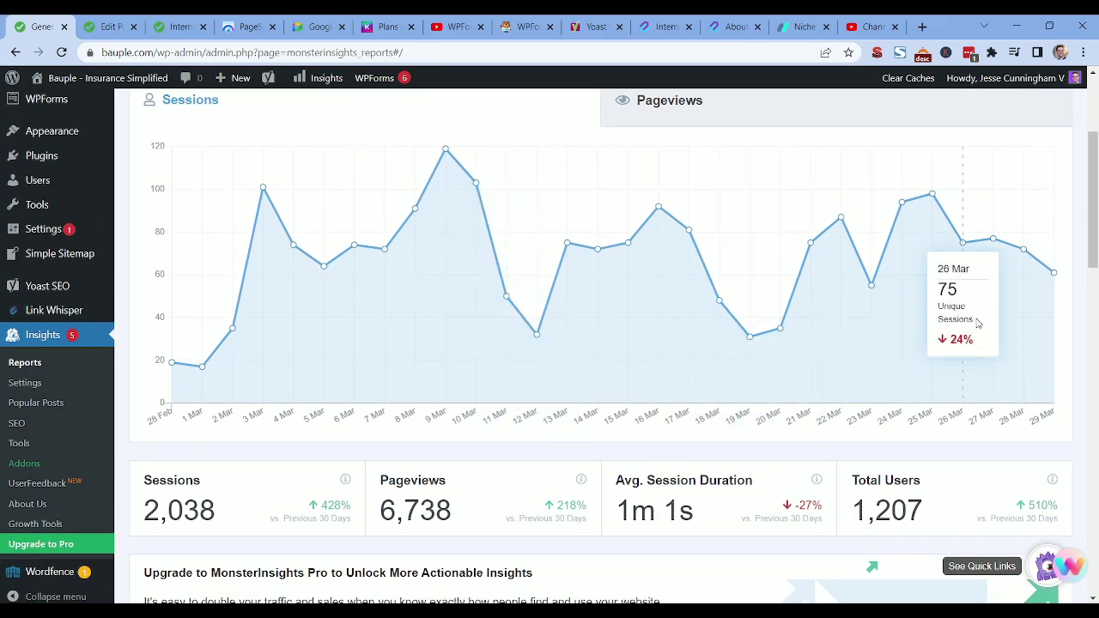
scroll(372, 312, "up", 1)
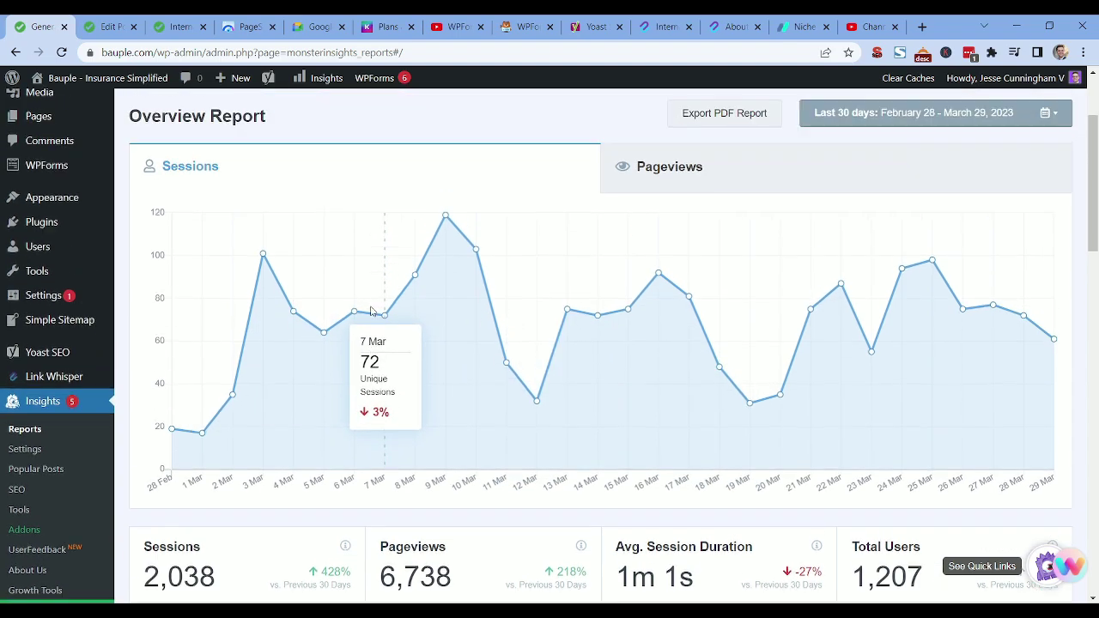
scroll(370, 312, "up", 2)
scroll(368, 311, "down", 5)
scroll(369, 311, "up", 3)
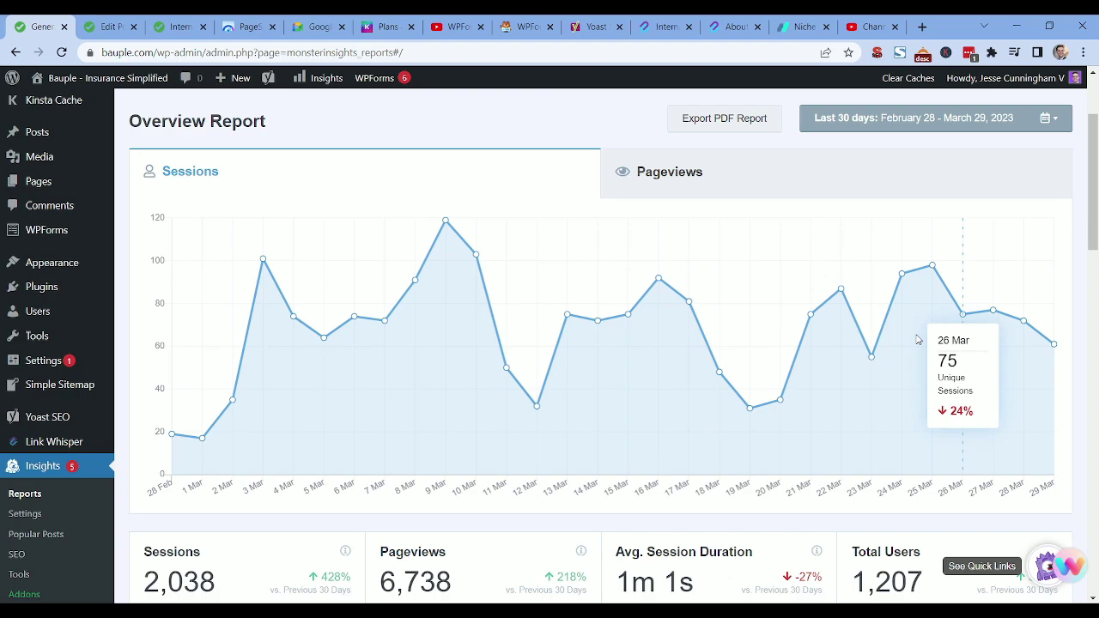
scroll(317, 383, "down", 1)
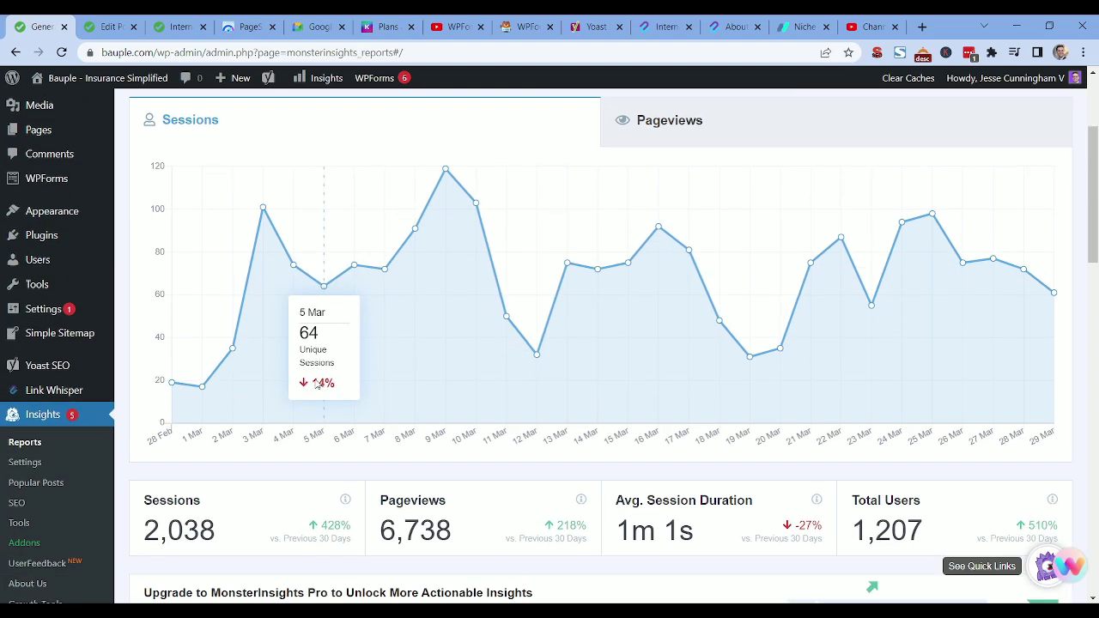
scroll(317, 378, "up", 1)
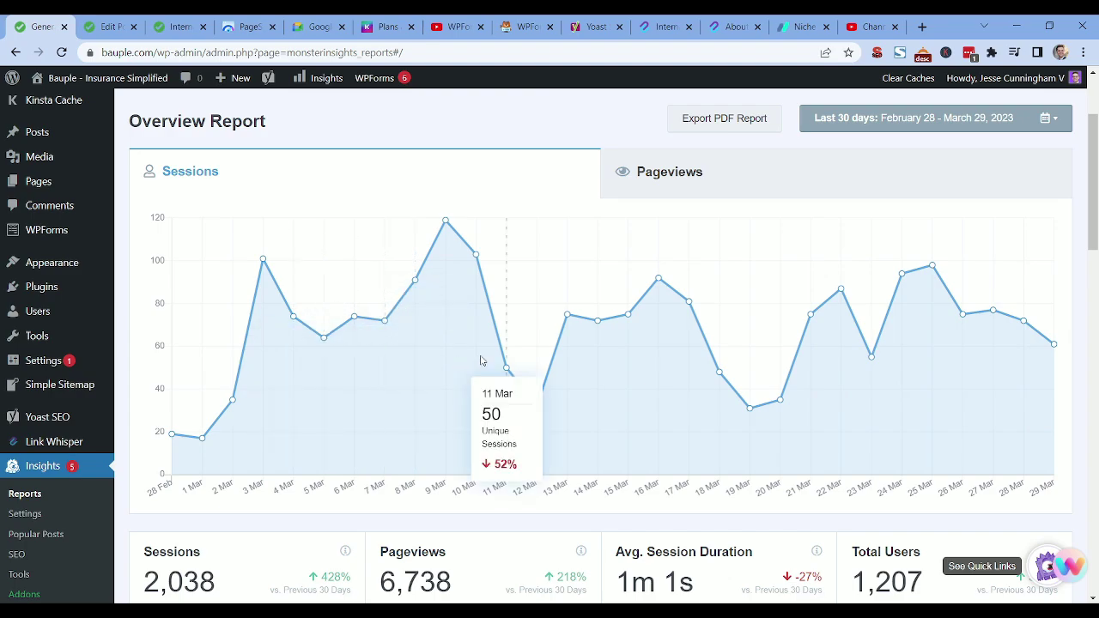
scroll(455, 348, "down", 1)
scroll(429, 336, "up", 2)
scroll(395, 340, "down", 1)
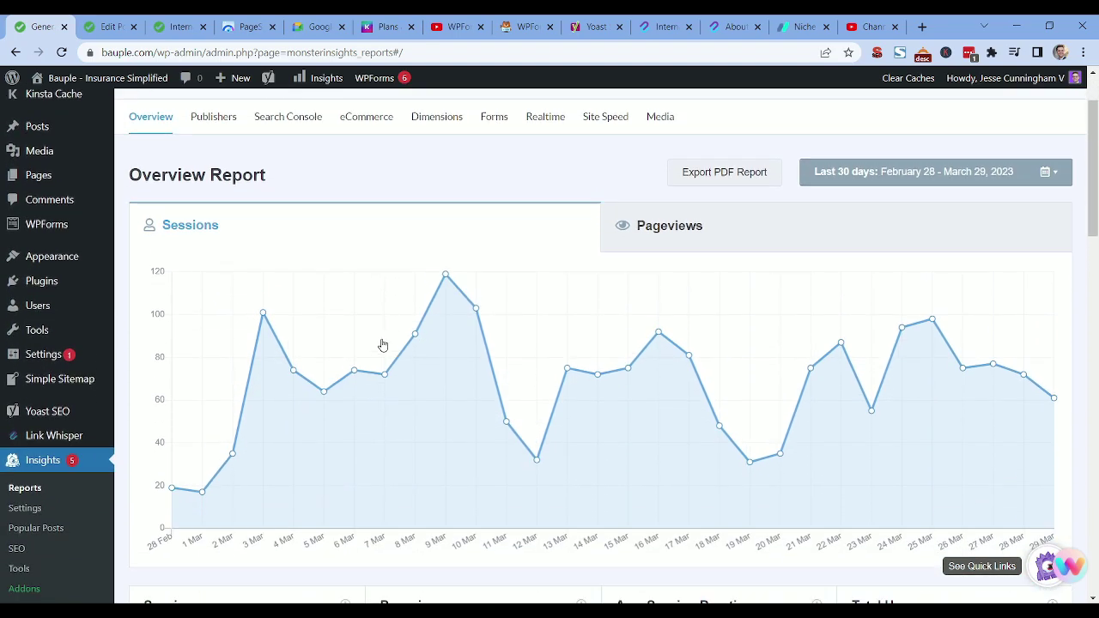
scroll(258, 344, "down", 1)
scroll(263, 351, "up", 2)
scroll(285, 341, "down", 1)
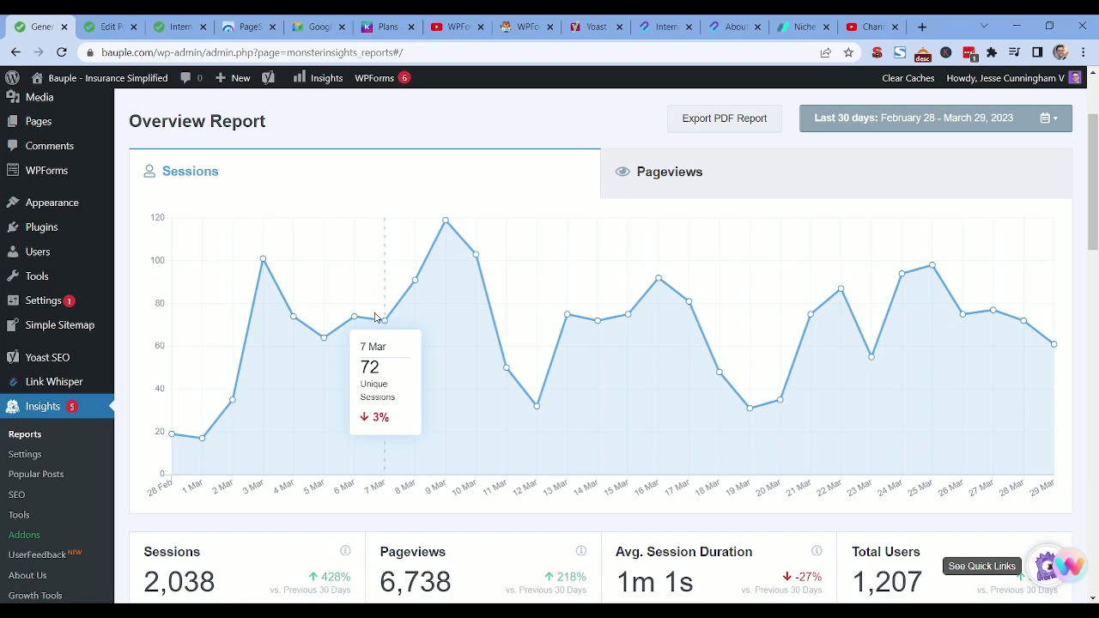
scroll(395, 382, "down", 1)
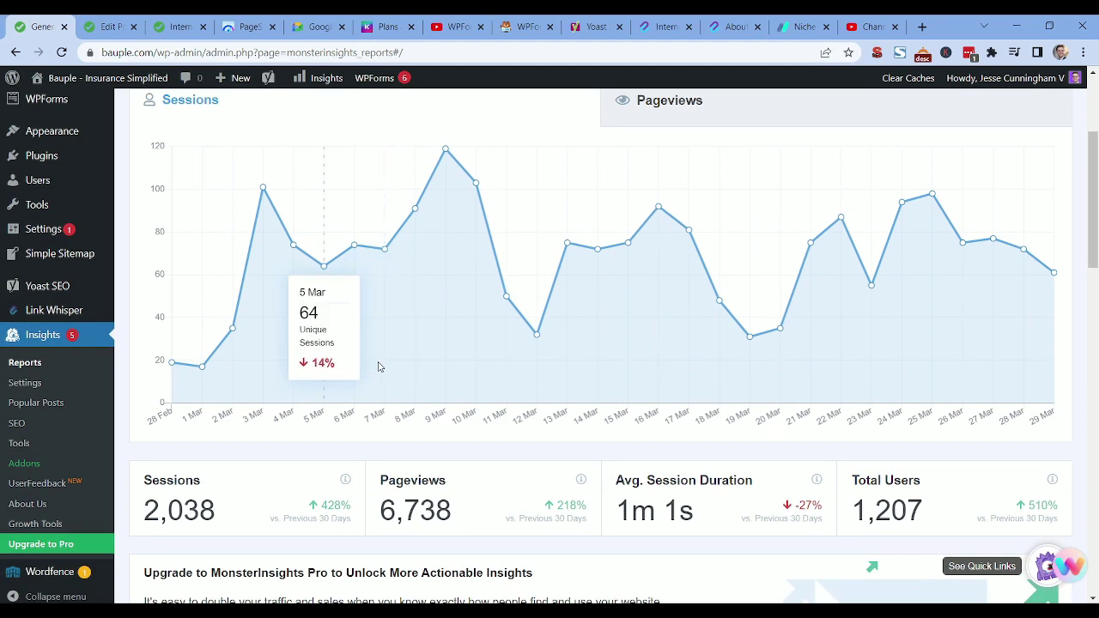
scroll(378, 365, "up", 2)
Glance at the post editor and Link Whisper suggestions, then go back over the Overview Report.
left_click(95, 27)
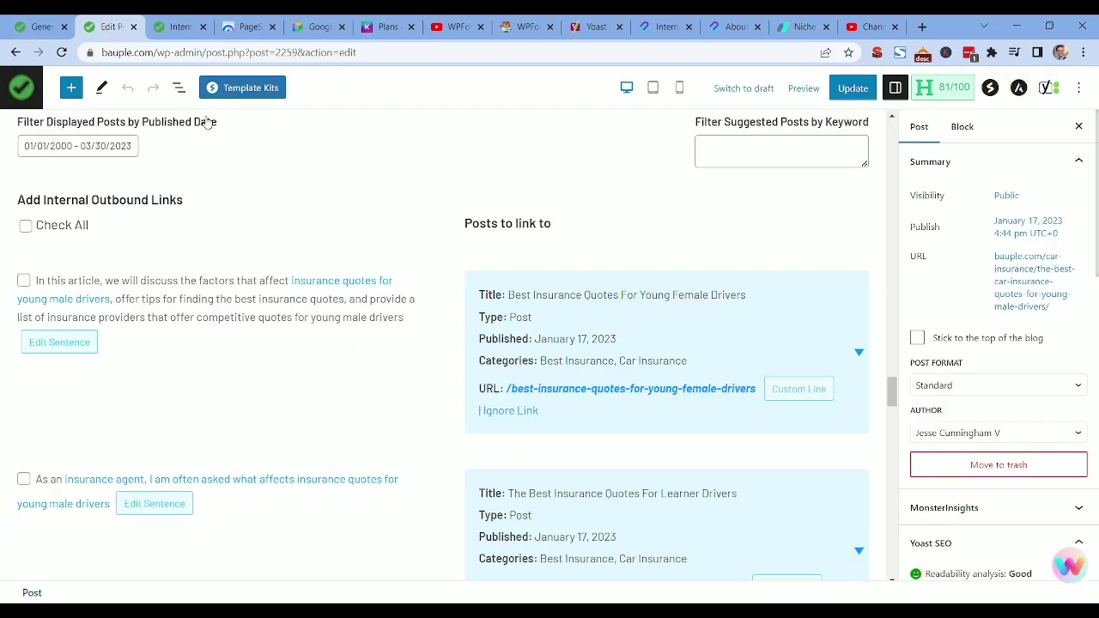
left_click(177, 27)
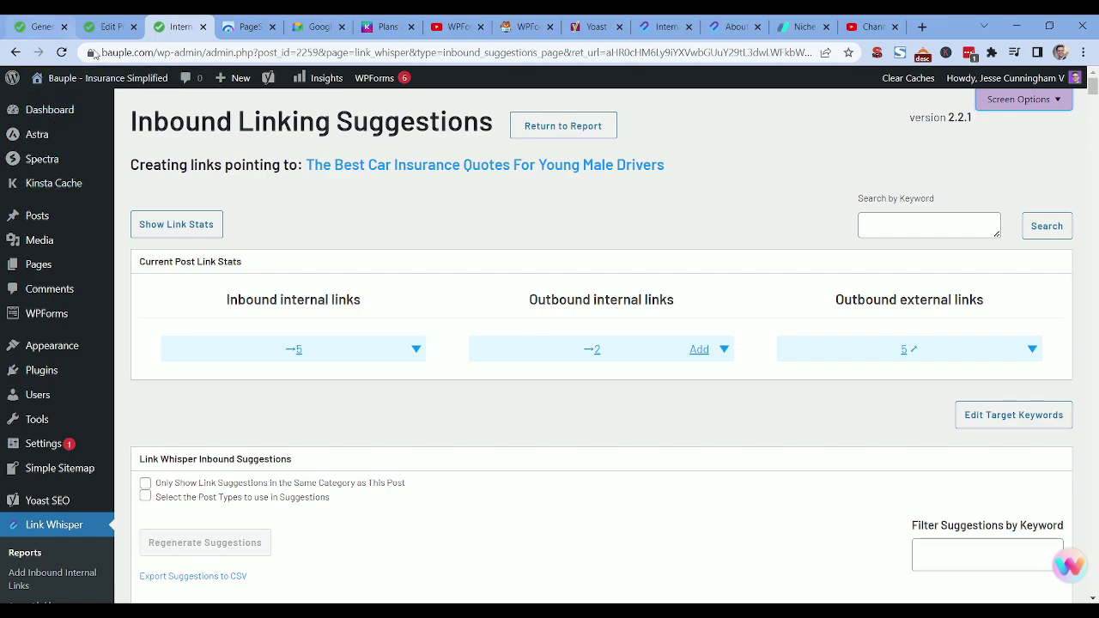
left_click(31, 22)
scroll(433, 316, "down", 2)
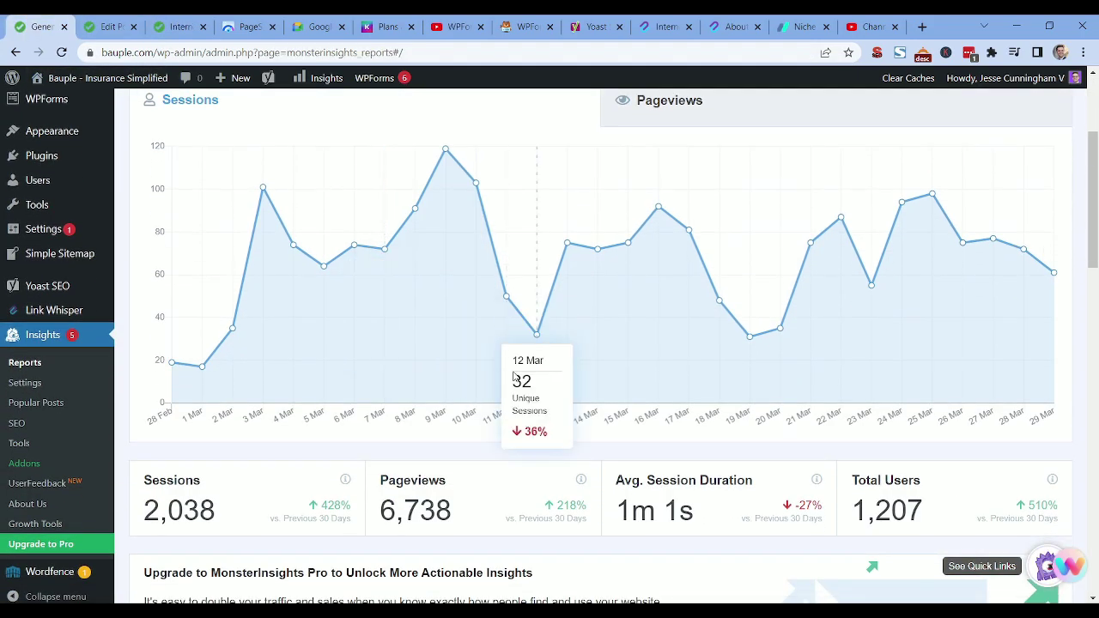
scroll(454, 335, "up", 2)
scroll(283, 369, "down", 3)
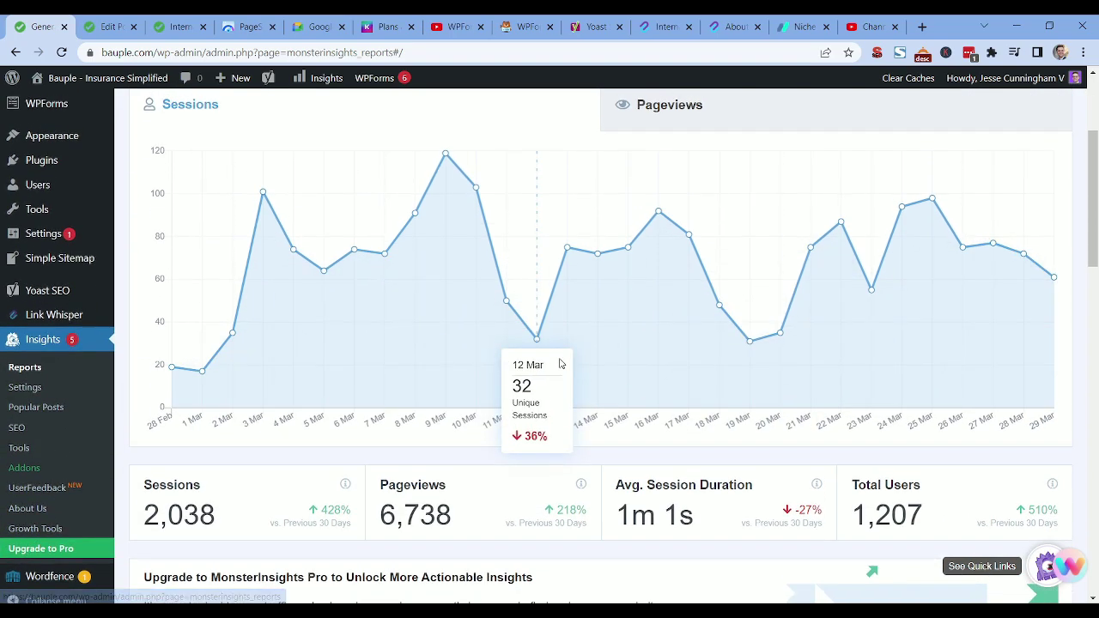
scroll(524, 355, "up", 3)
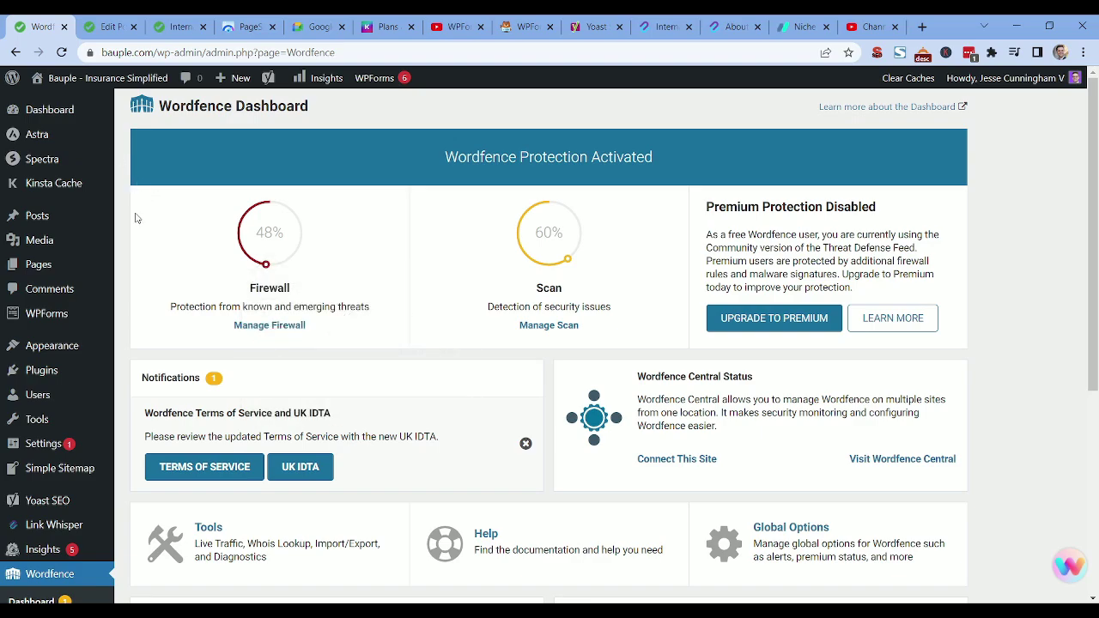
Review Wordfence's Firewall Summary and attack chart: 6 blocked today, 12 this week, 101 this month.
scroll(133, 223, "down", 4)
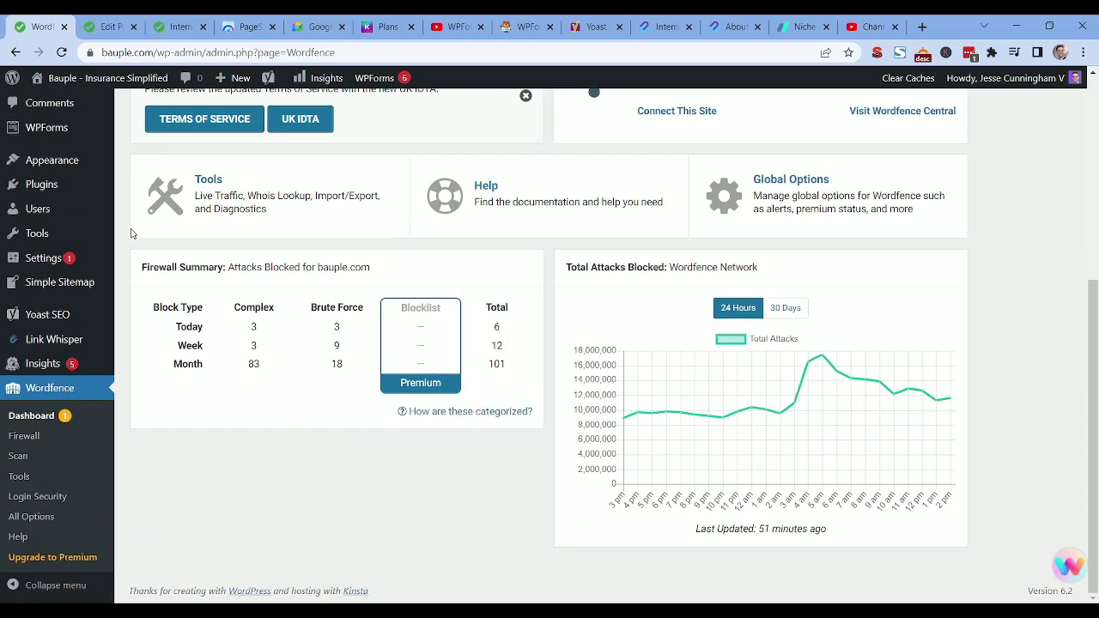
scroll(131, 233, "up", 4)
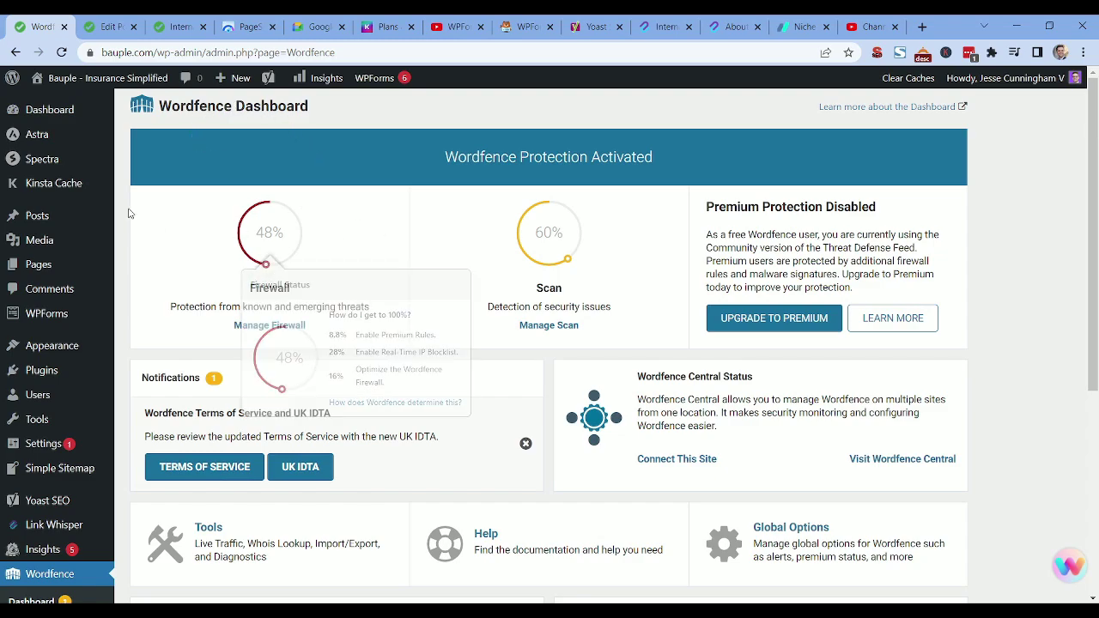
scroll(123, 213, "down", 3)
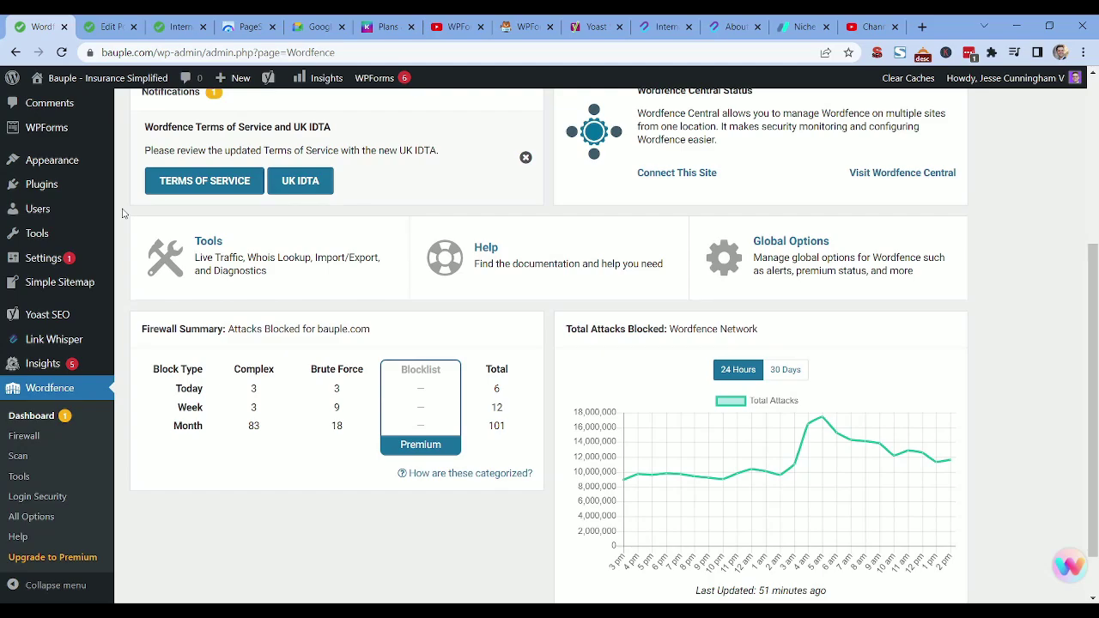
scroll(122, 214, "up", 3)
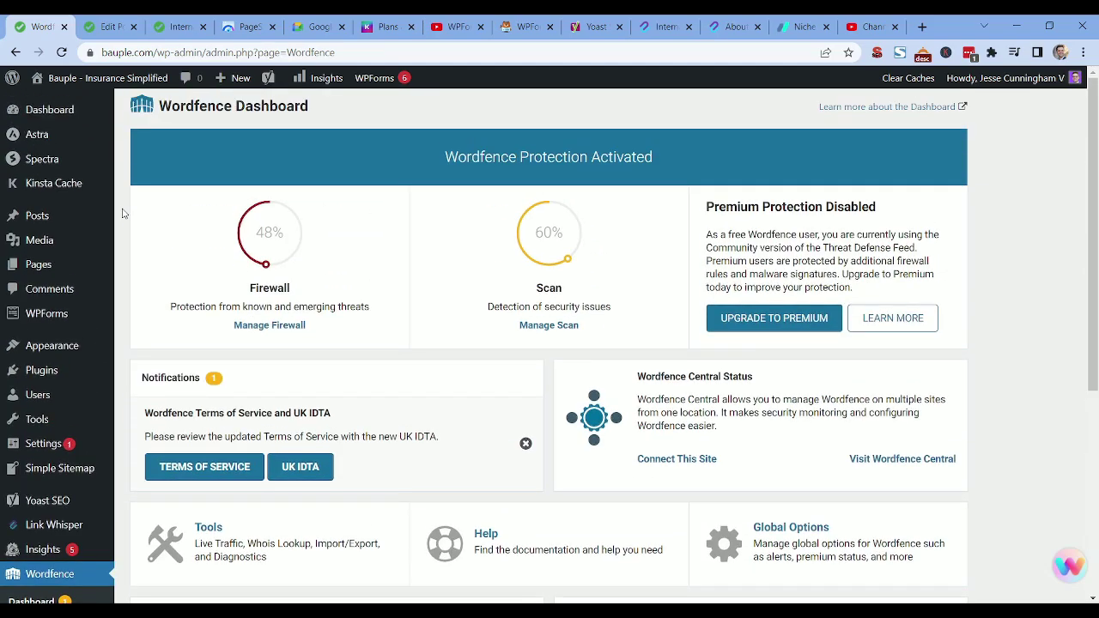
scroll(123, 214, "down", 3)
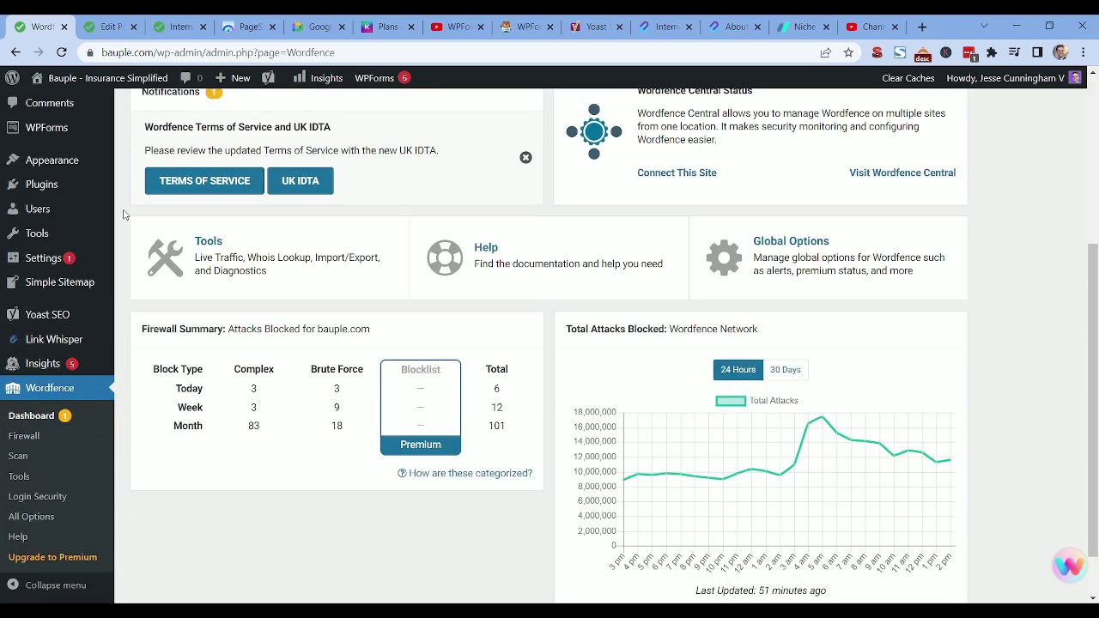
scroll(126, 219, "up", 3)
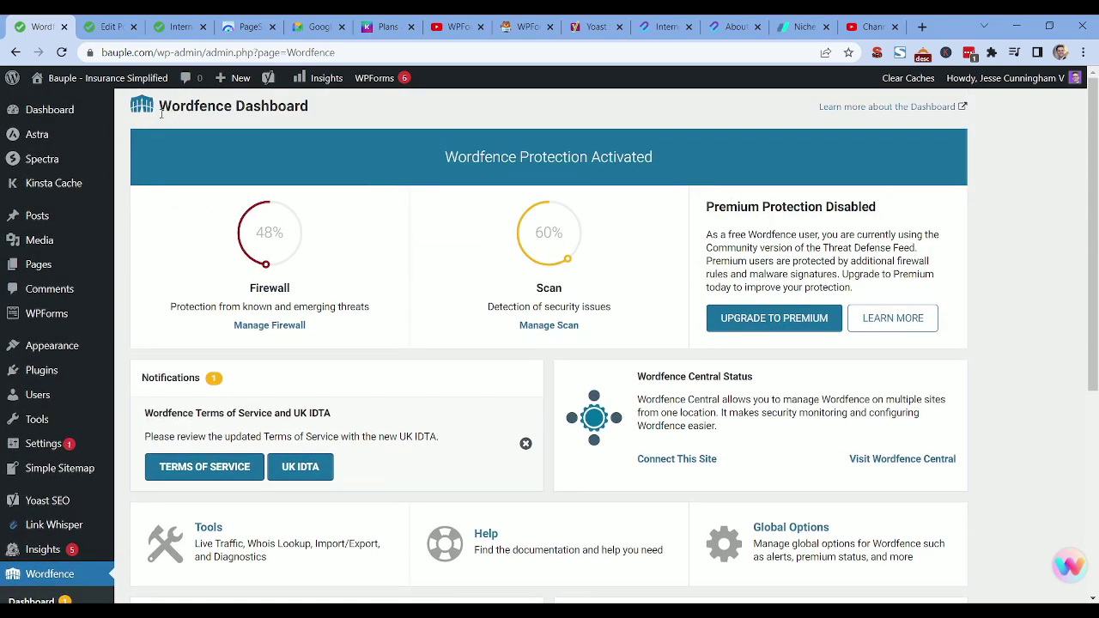
scroll(109, 248, "down", 2)
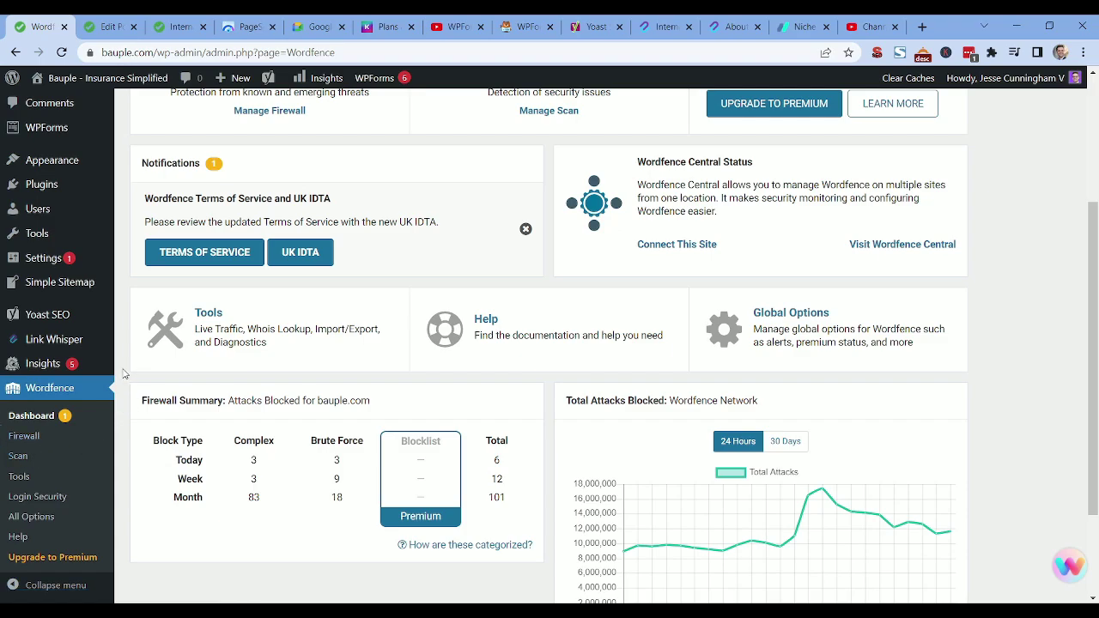
scroll(394, 354, "up", 2)
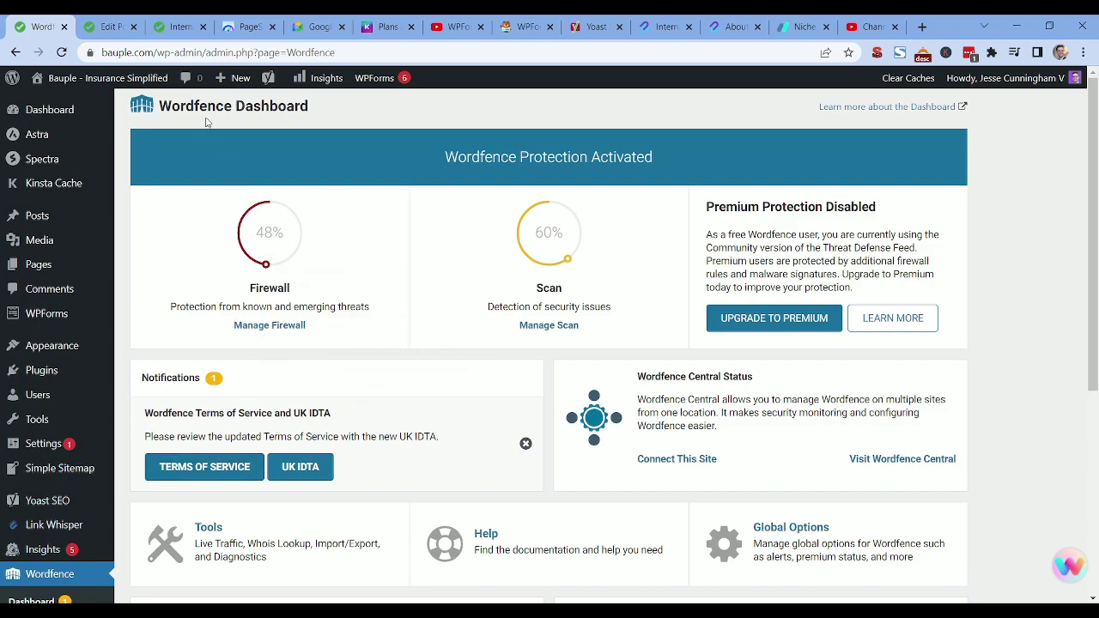
left_click(86, 110)
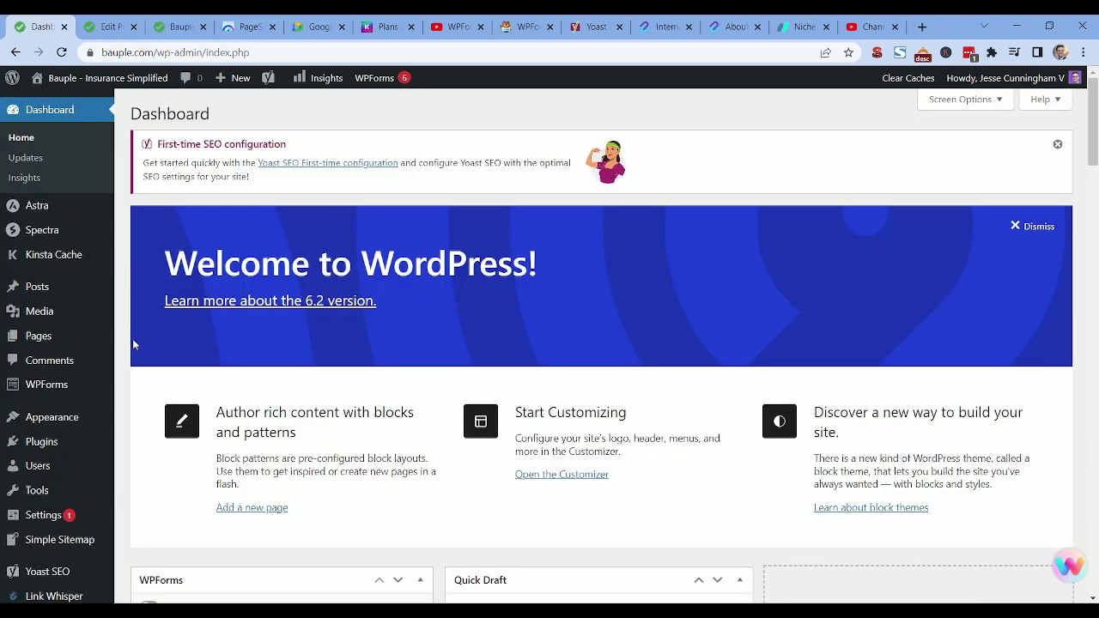
scroll(131, 343, "down", 2)
scroll(132, 362, "up", 2)
left_click(247, 27)
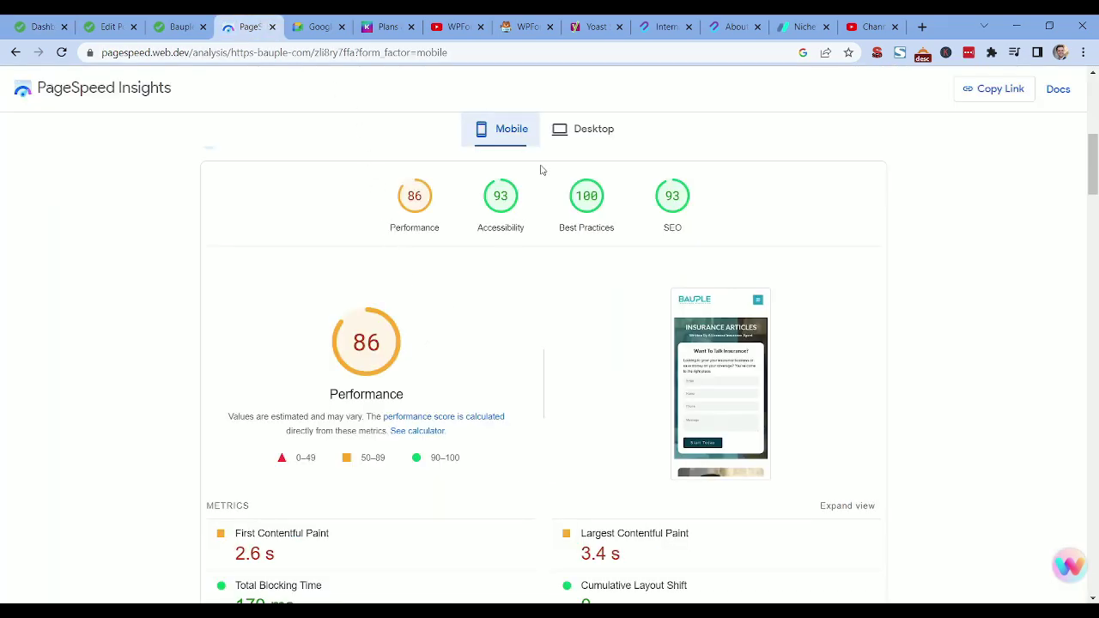
left_click(577, 131)
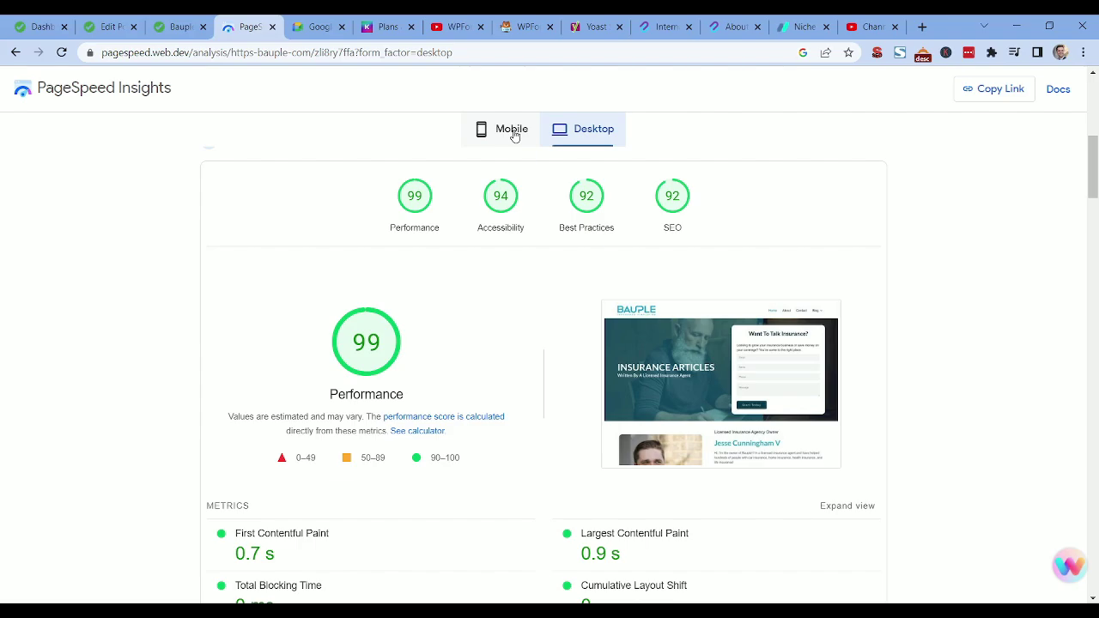
left_click(512, 131)
left_click(19, 21)
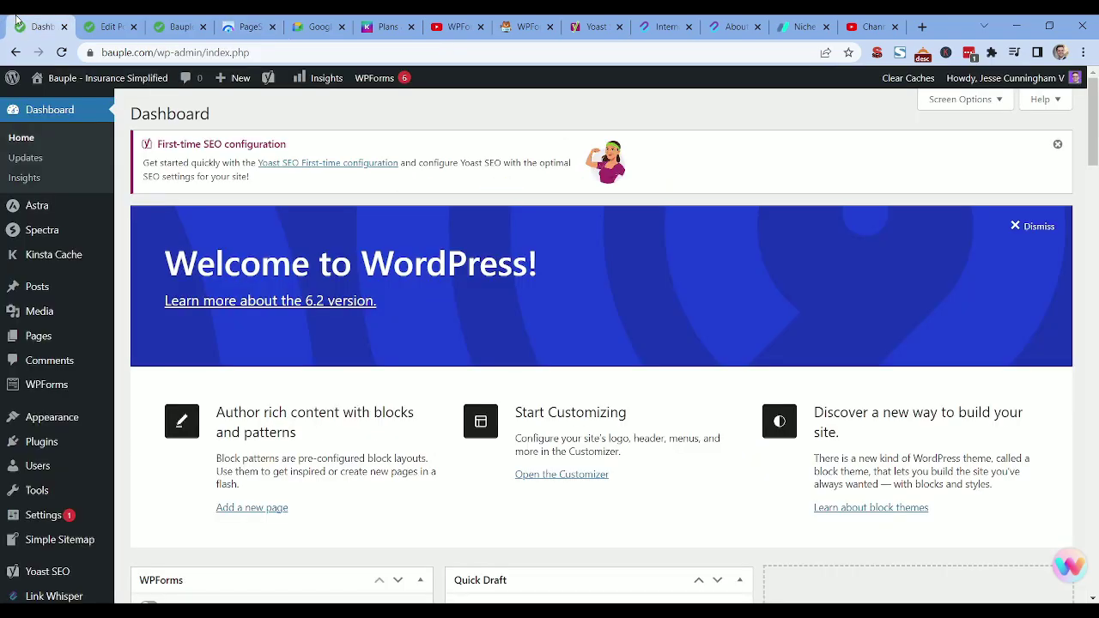
scroll(120, 232, "down", 3)
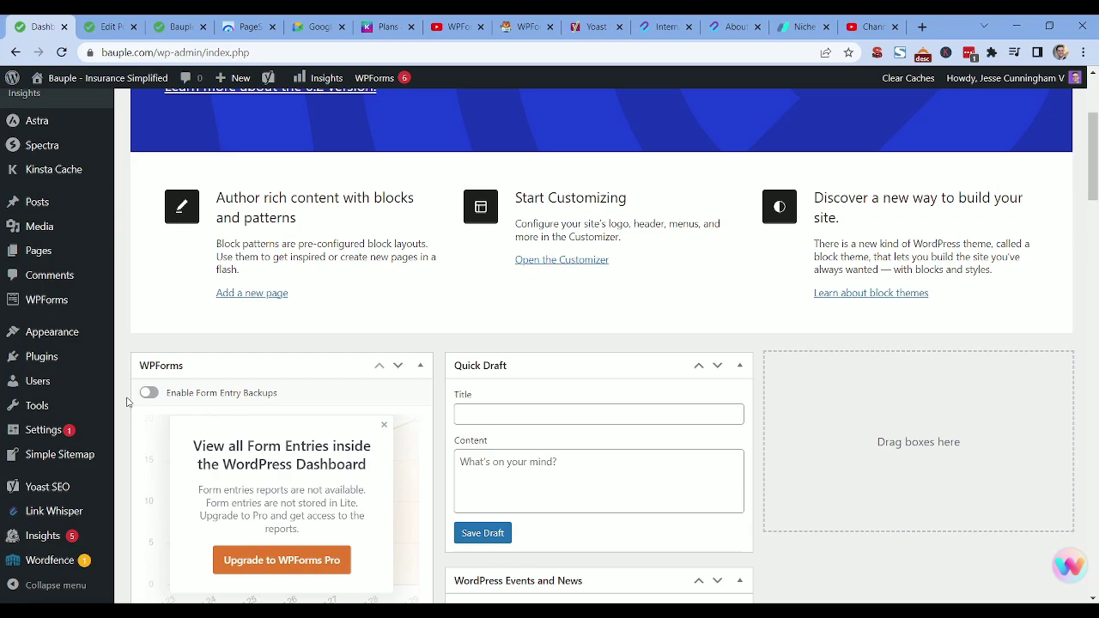
scroll(126, 402, "up", 3)
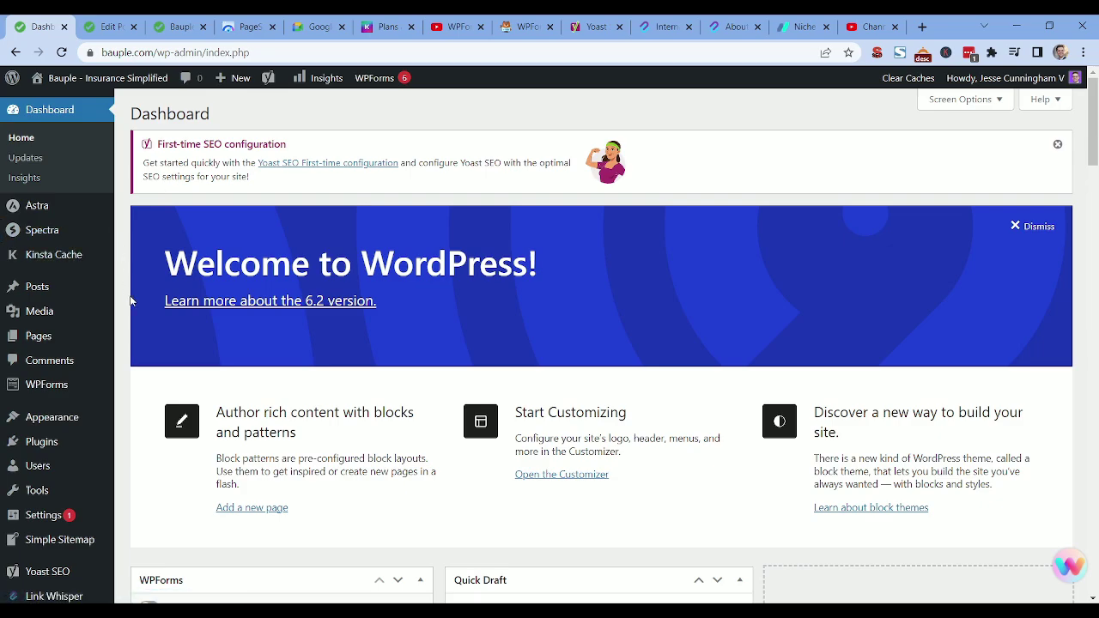
mouse_move(39, 211)
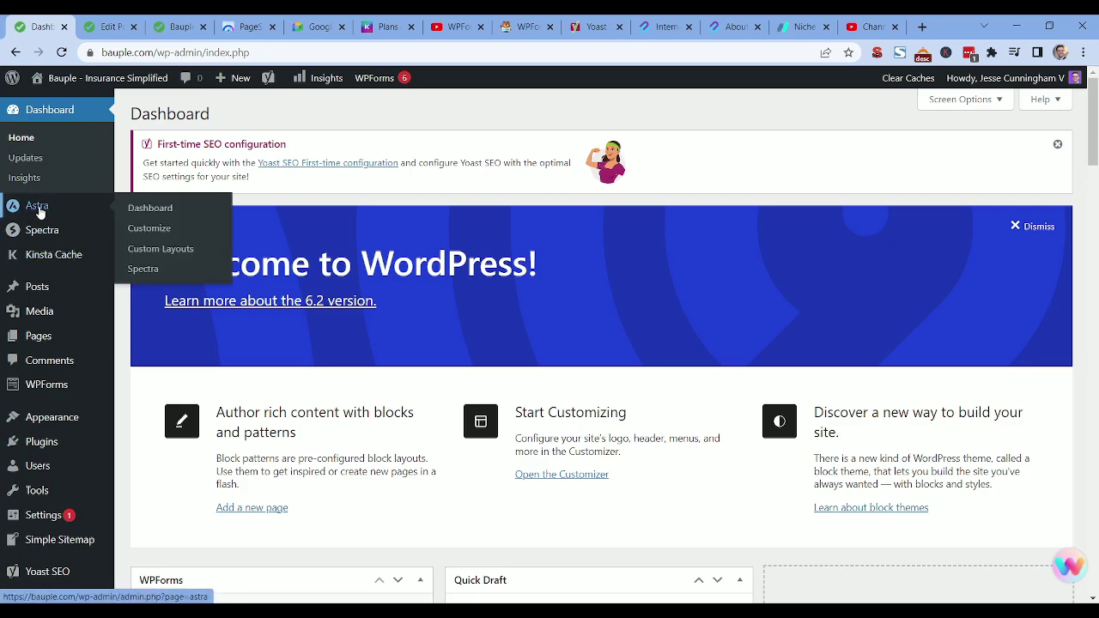
scroll(73, 412, "down", 1)
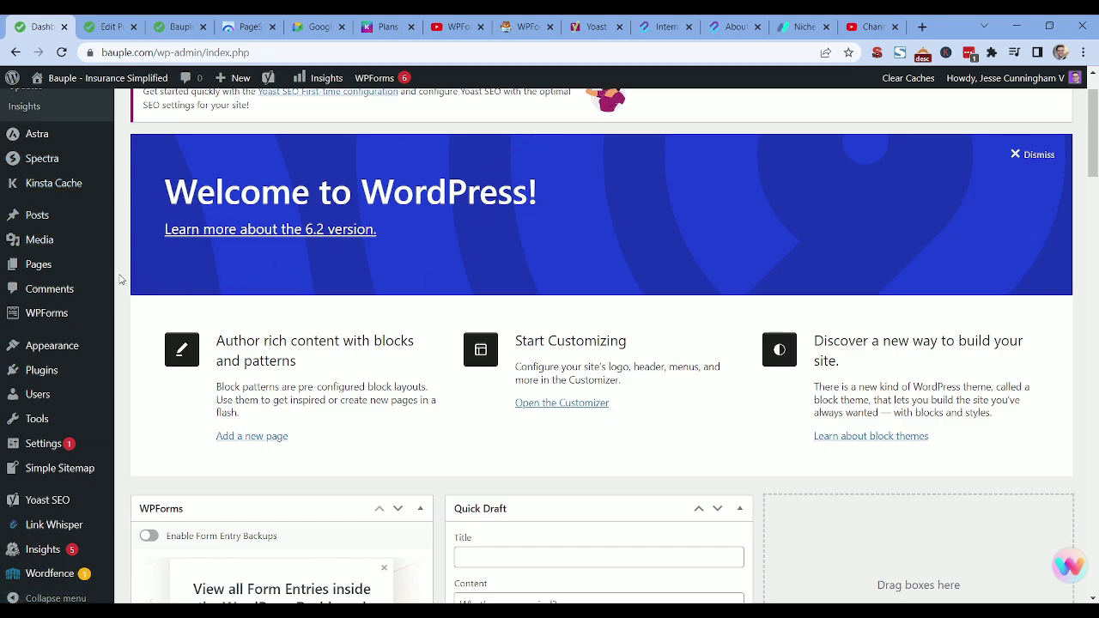
scroll(121, 279, "down", 3)
scroll(126, 283, "up", 4)
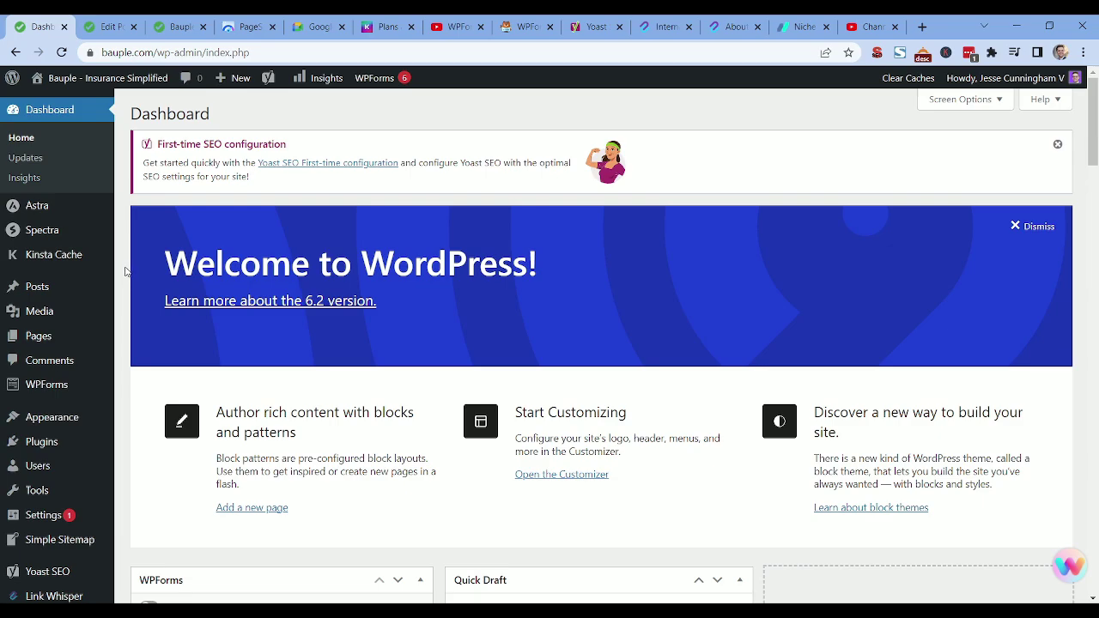
scroll(73, 355, "down", 4)
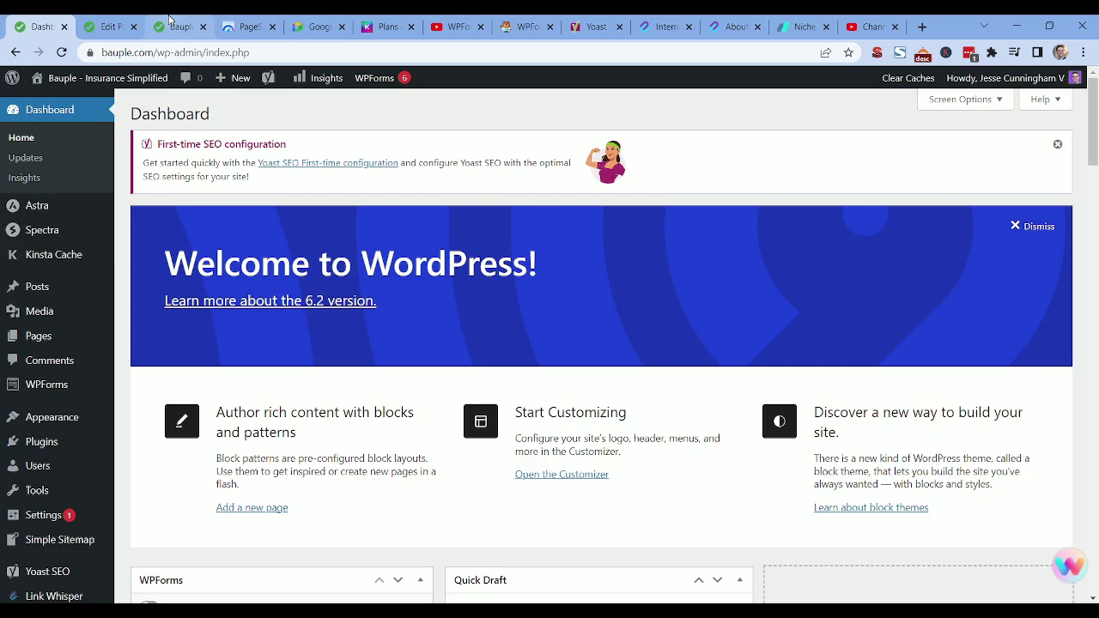
left_click(172, 22)
left_click(245, 27)
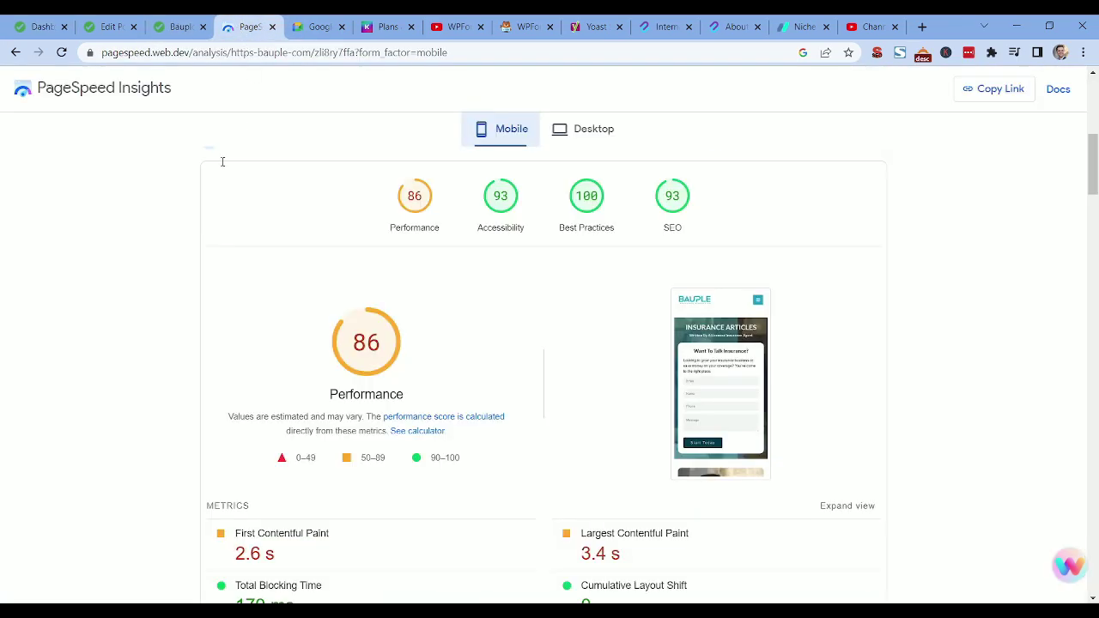
key("ctrl+1")
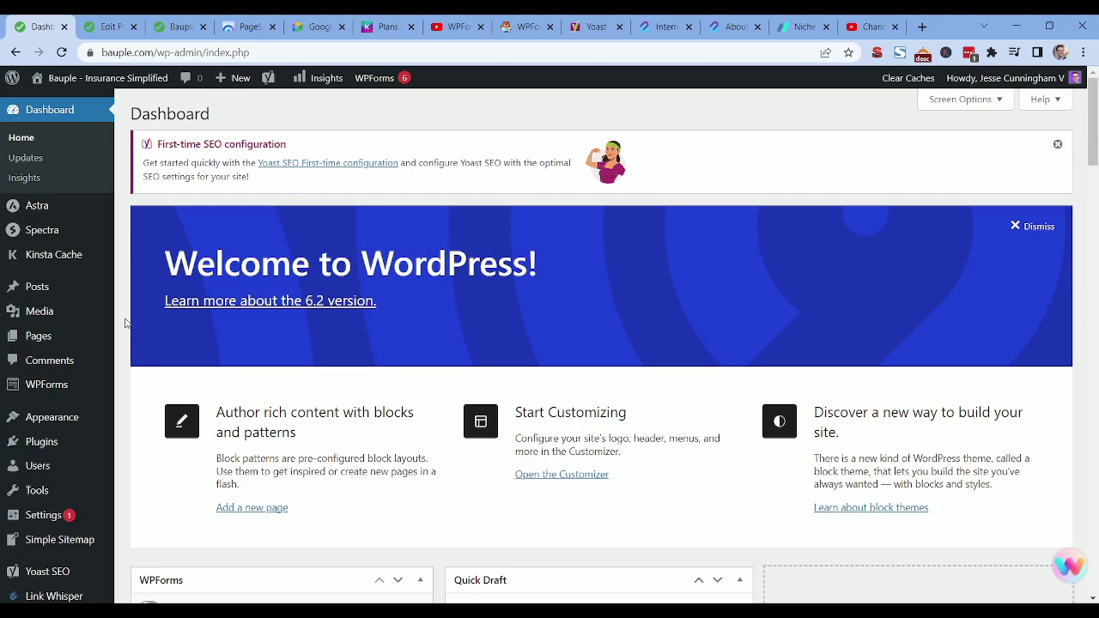
scroll(124, 320, "down", 5)
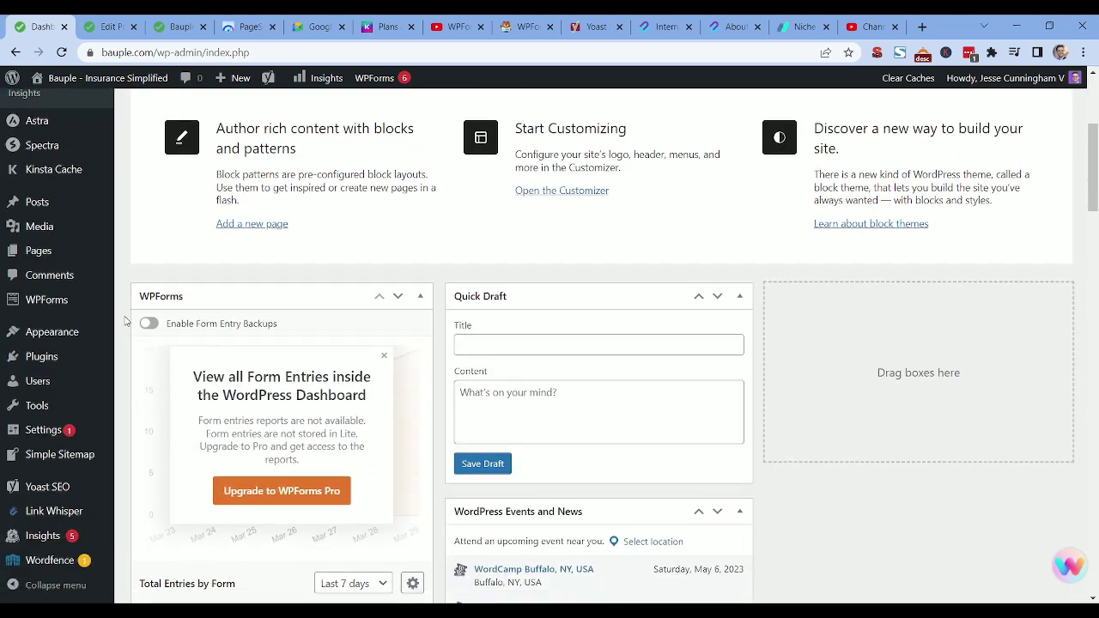